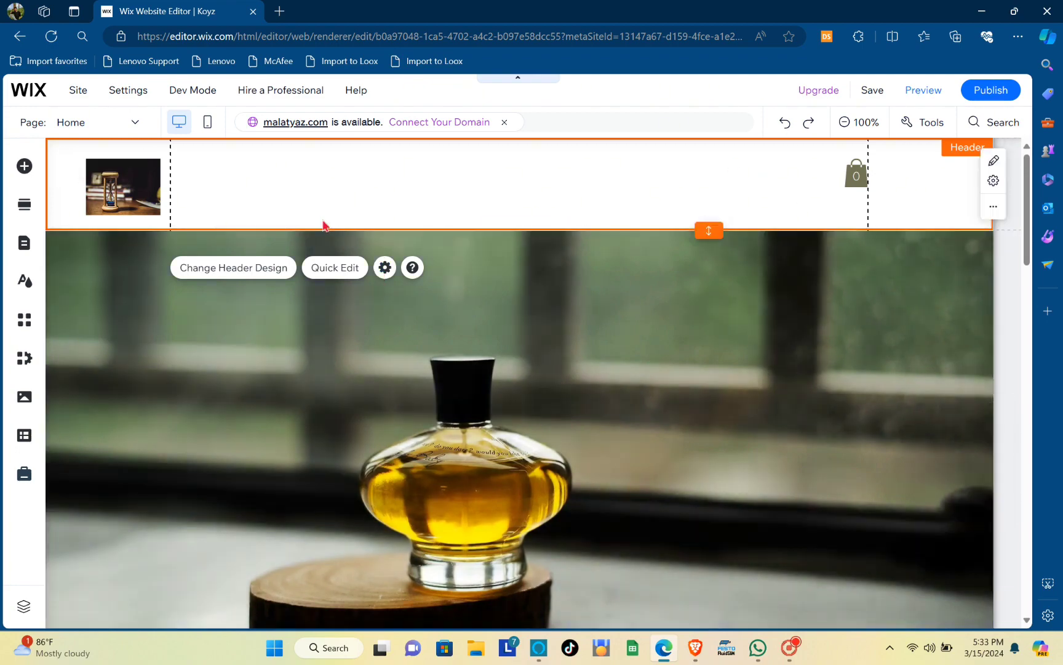
Add the horizontal menu style with brown text and a pale yellow Home highlight to the middle of the header.
mouse_move(84, 92)
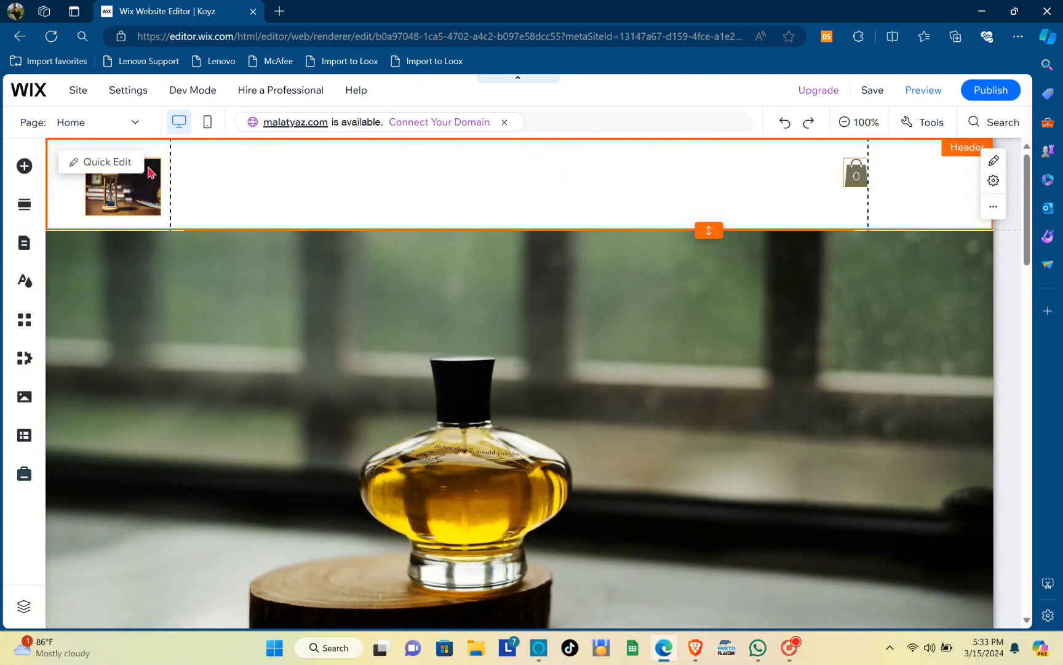
left_click(24, 166)
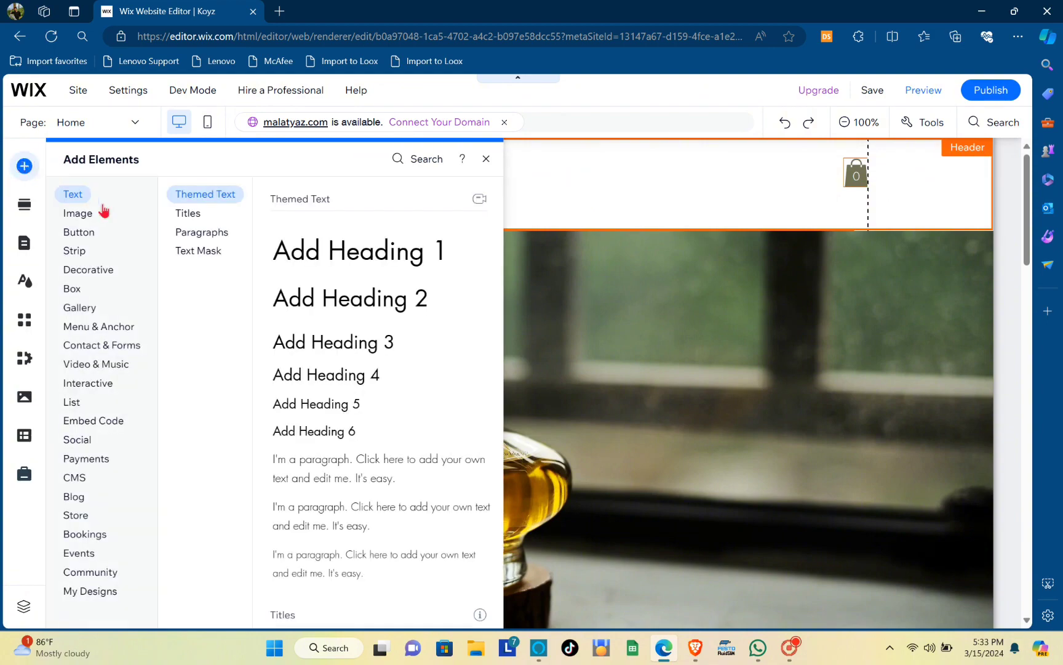
left_click(94, 331)
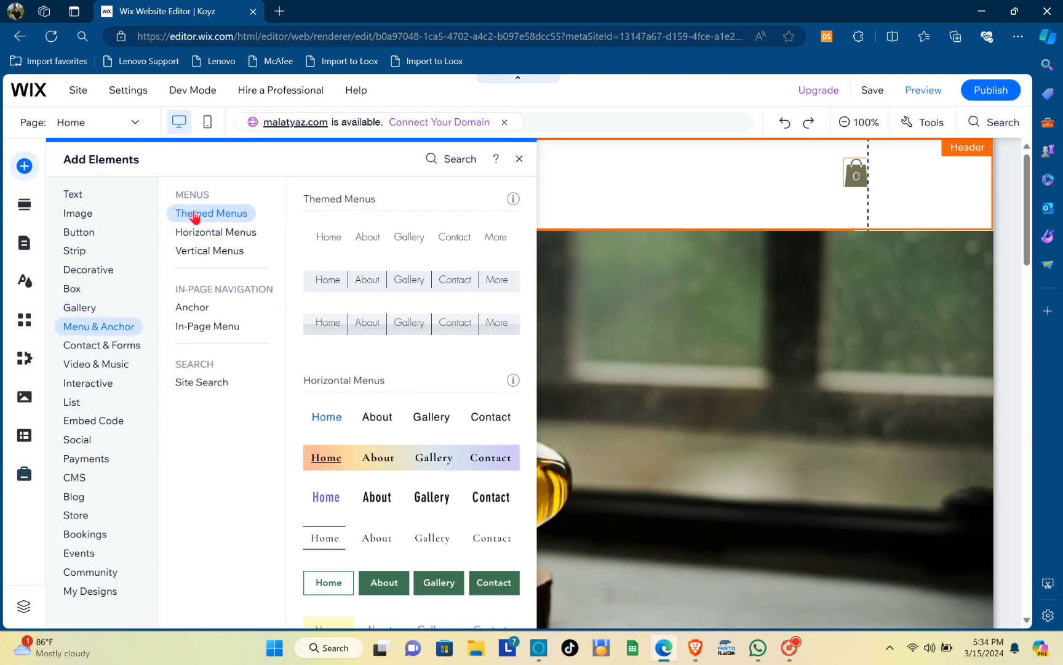
left_click(228, 231)
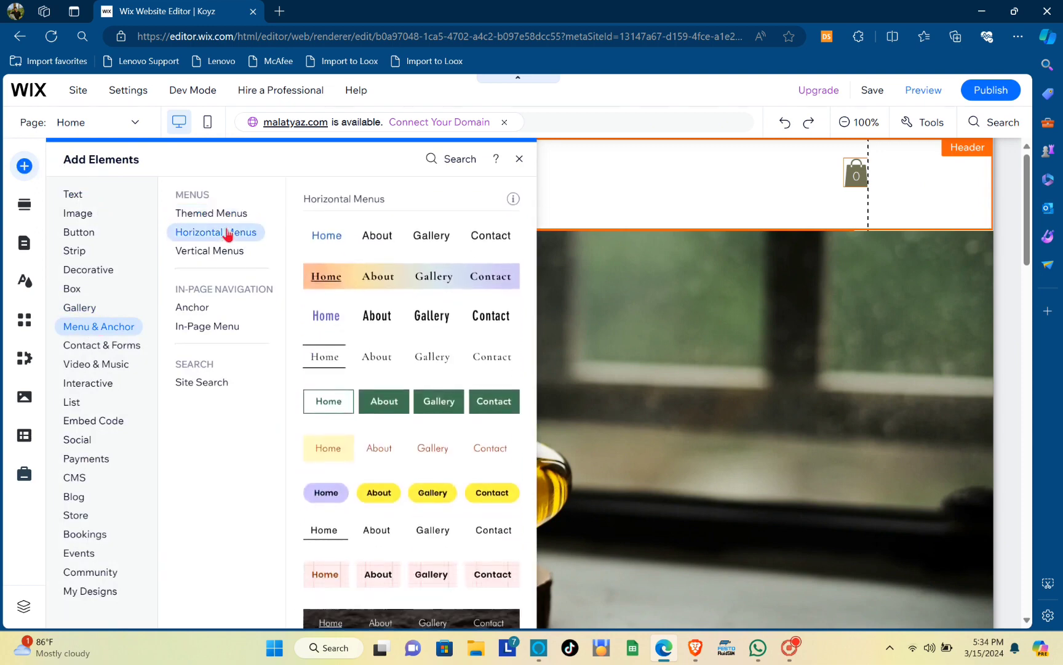
left_click(218, 252)
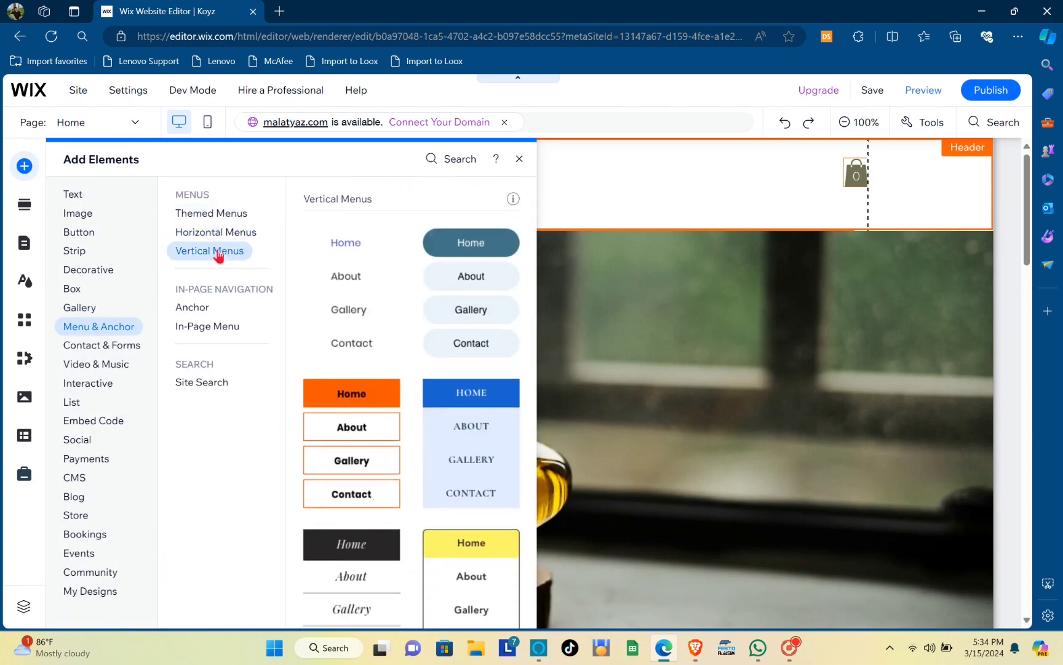
left_click(213, 217)
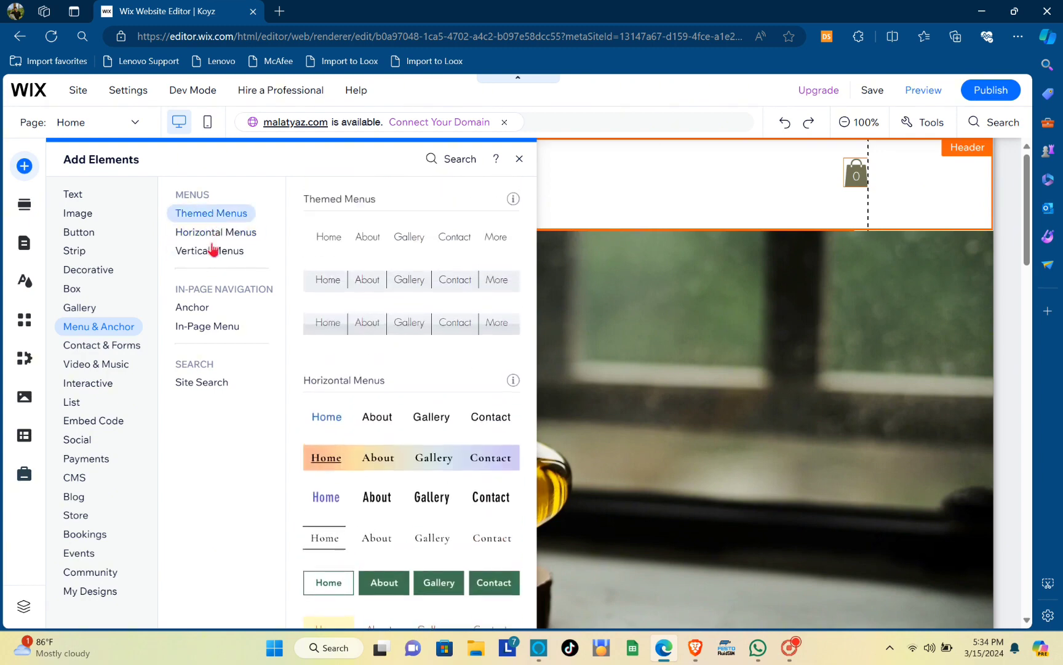
left_click(212, 234)
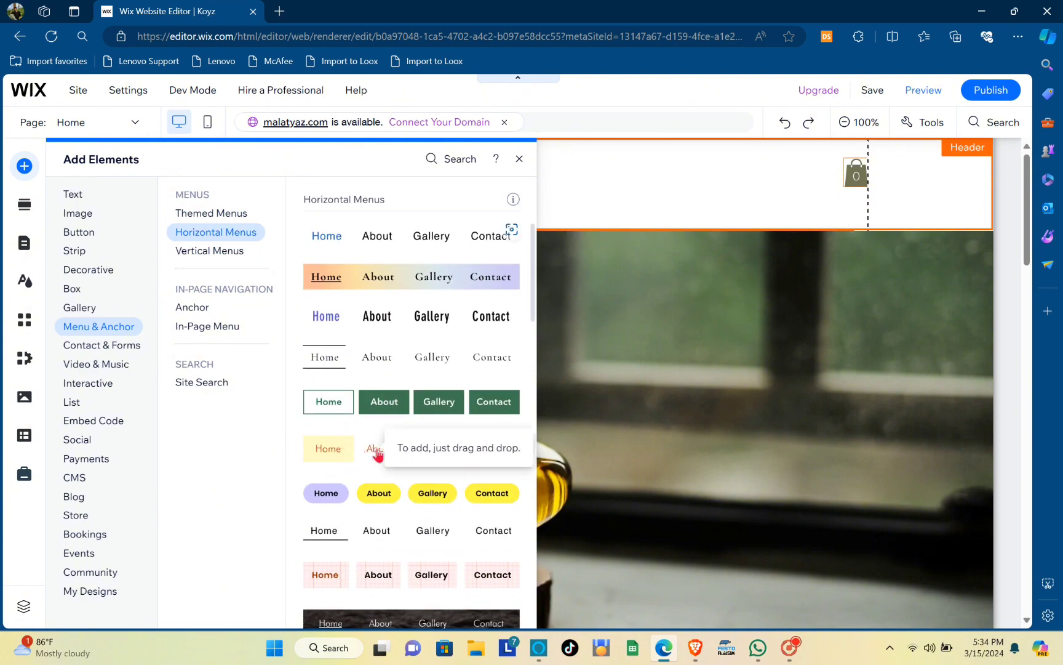
left_click(377, 454)
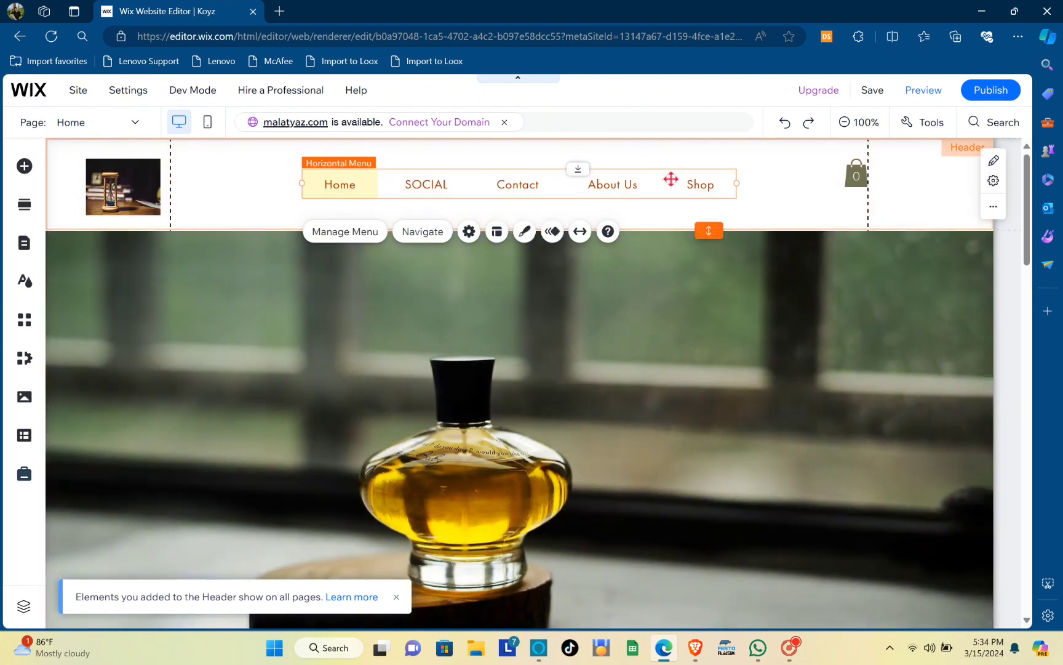
Increase the header's height slightly to make more room around the horizontal menu.
left_click(682, 267)
left_click(603, 186)
left_click(569, 184)
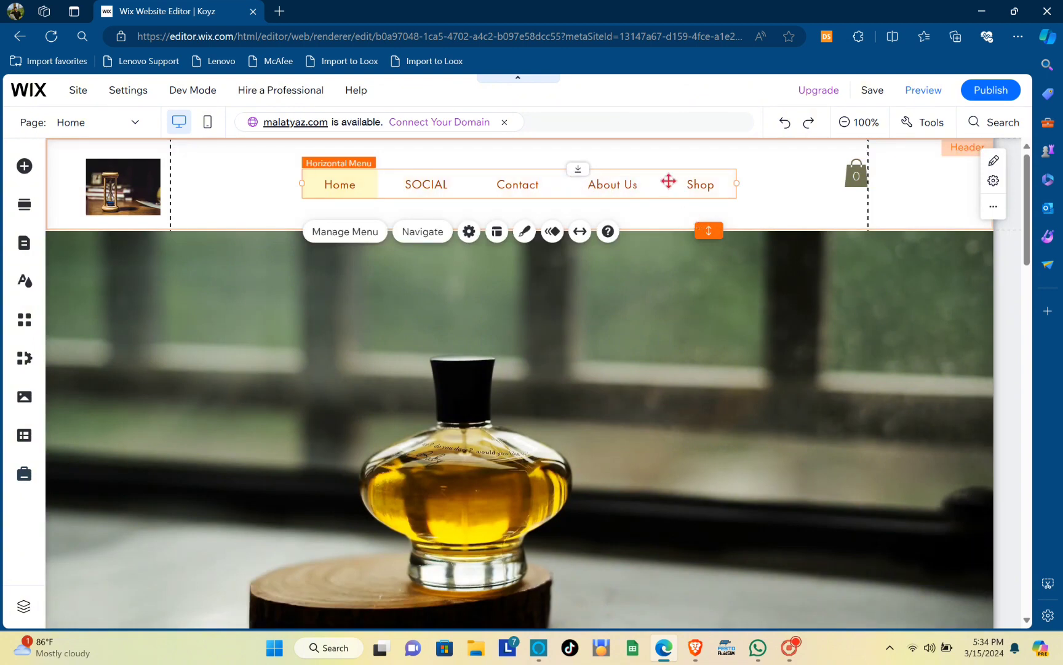
left_click(626, 167)
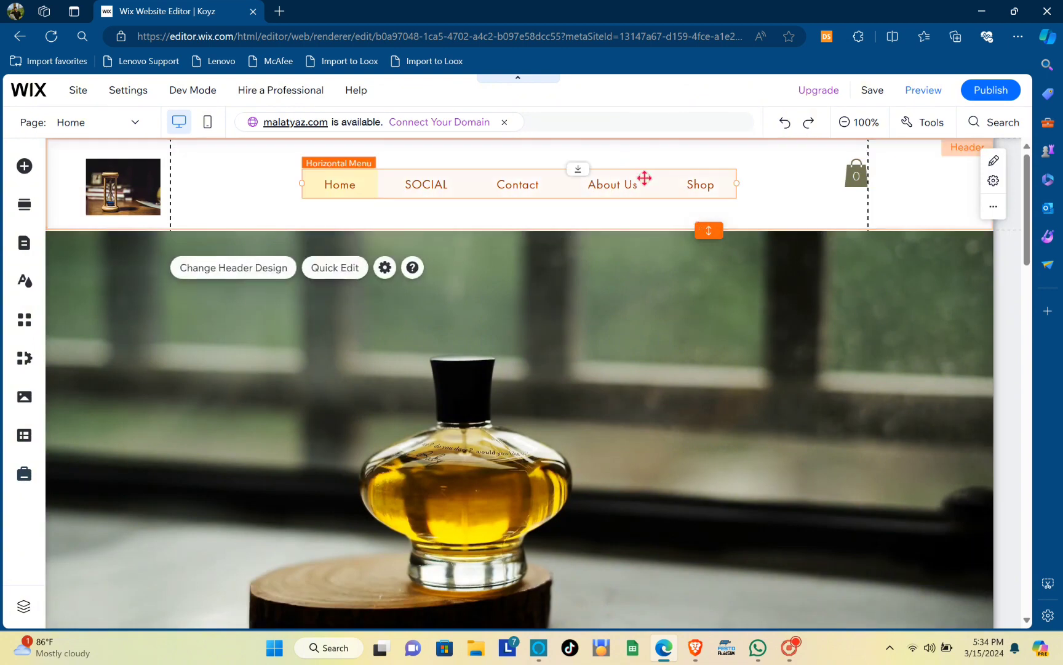
left_click(640, 176)
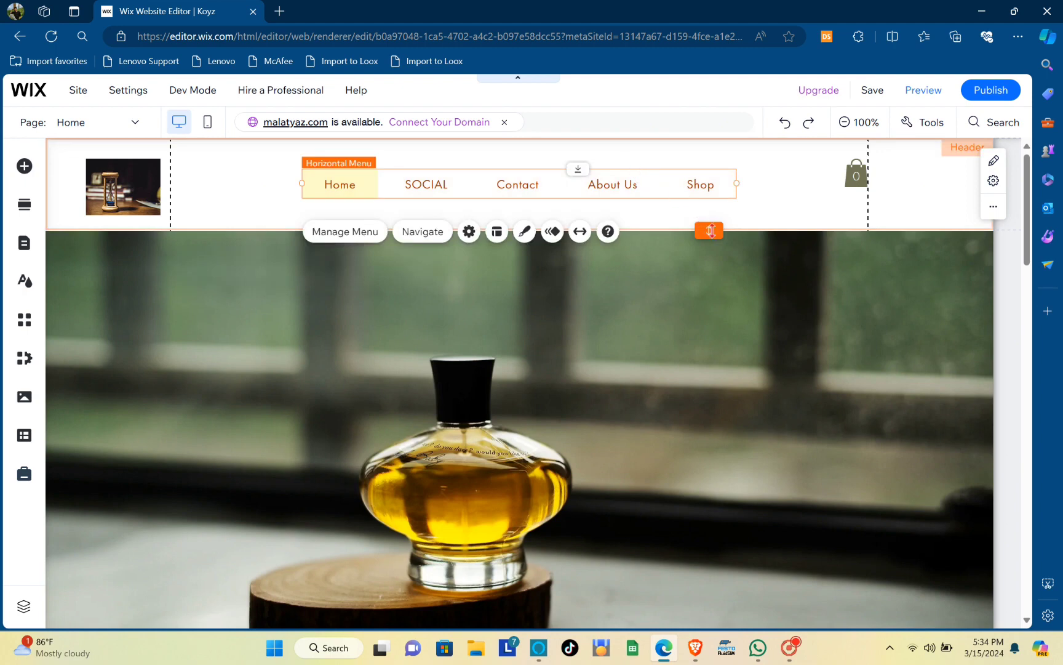
mouse_move(712, 231)
left_mouse_down()
mouse_move(715, 278)
mouse_move(707, 243)
left_mouse_up()
Move the horizontal menu down in the header to x 185, y 54, aligned with the centre guides.
left_click(629, 190)
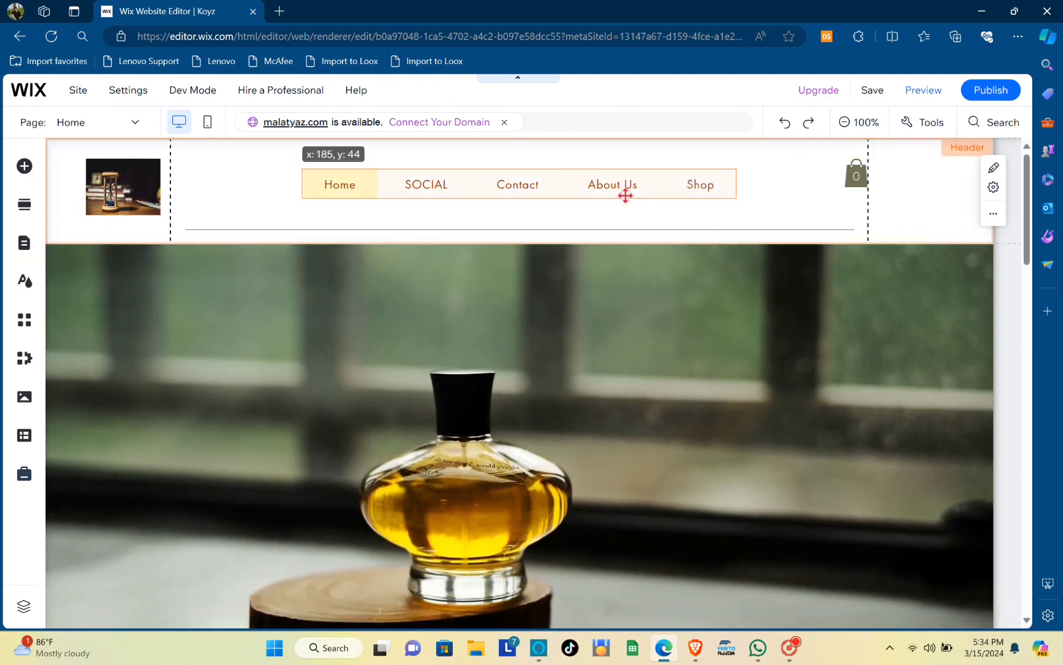
left_click_drag(625, 195, 627, 206)
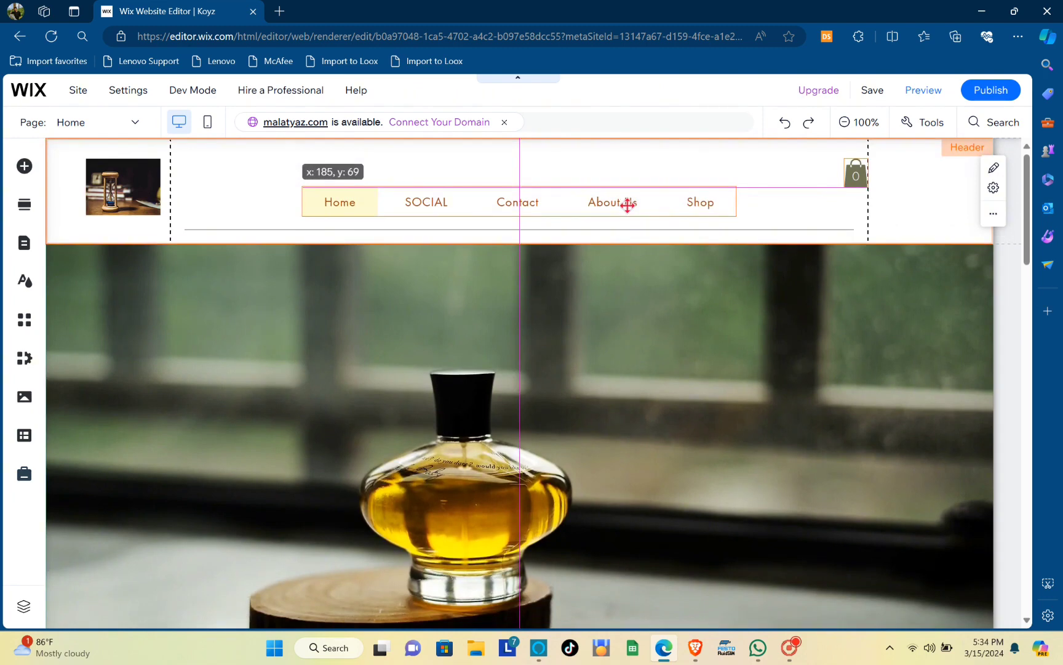
mouse_move(539, 209)
left_mouse_down()
mouse_move(539, 218)
mouse_move(539, 200)
left_mouse_up()
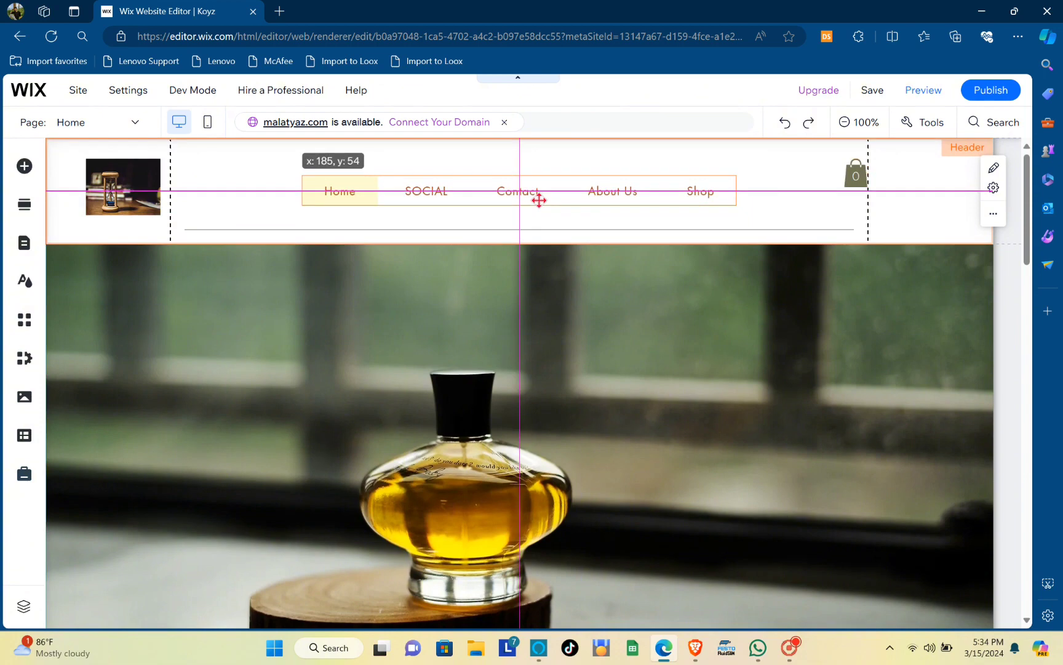
left_click_drag(539, 200, 539, 200)
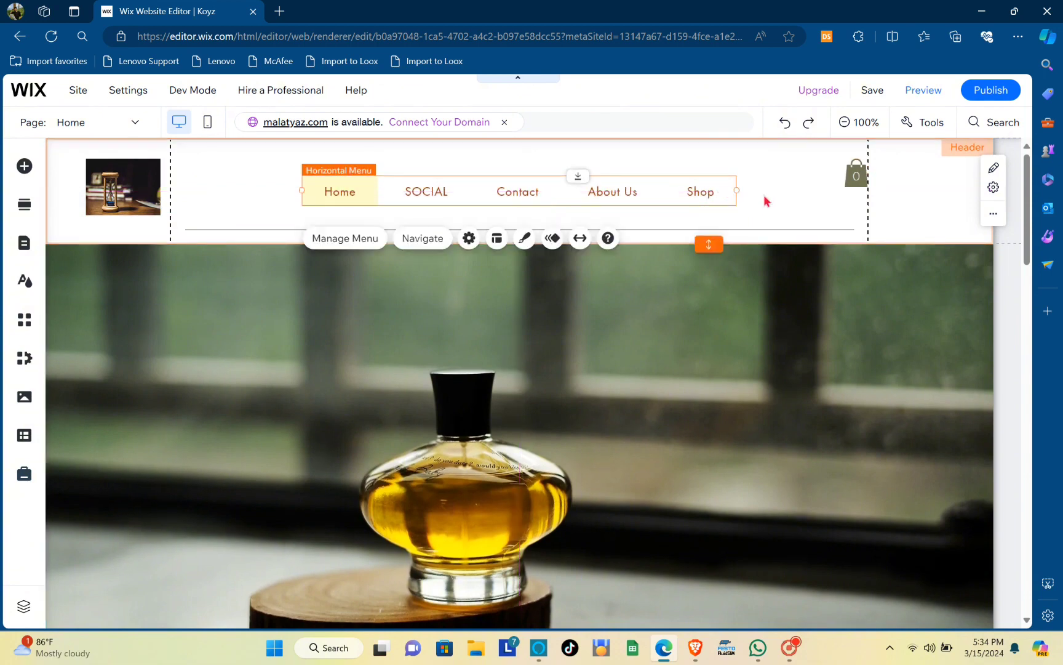
Manage the header menu's pages, nesting About Us under Contact as a subpage and returning it to the top level.
left_click(411, 188)
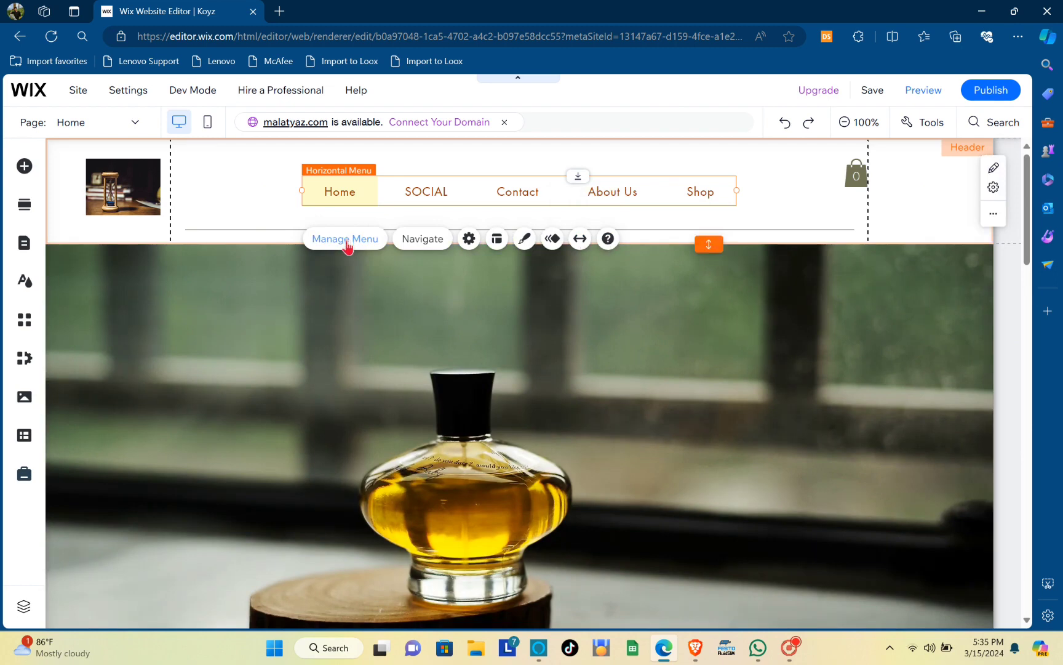
left_click(346, 244)
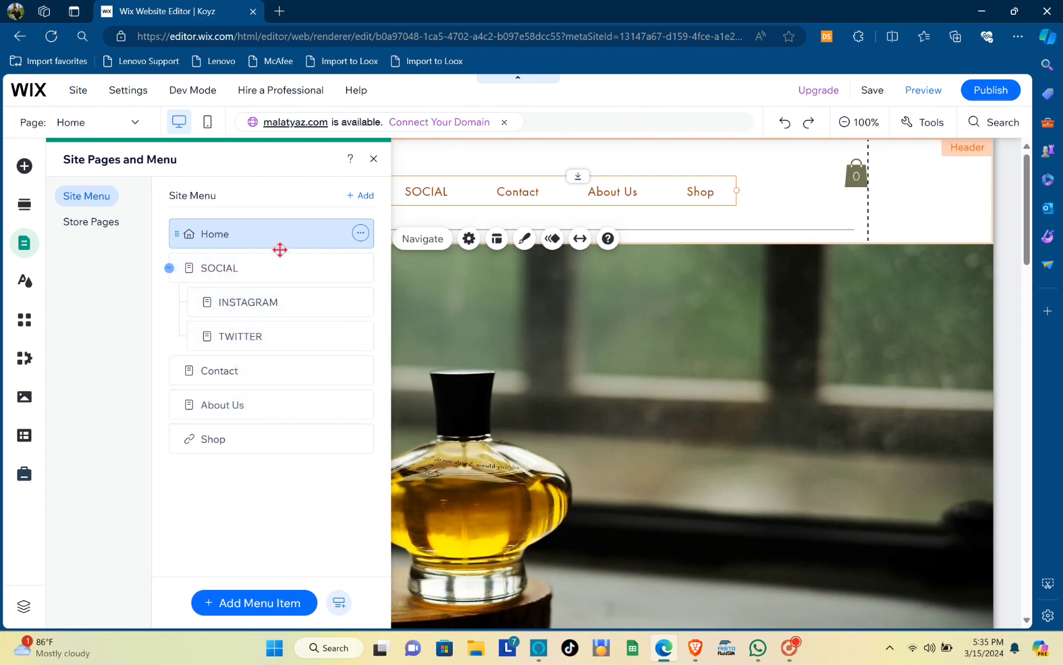
left_click(374, 159)
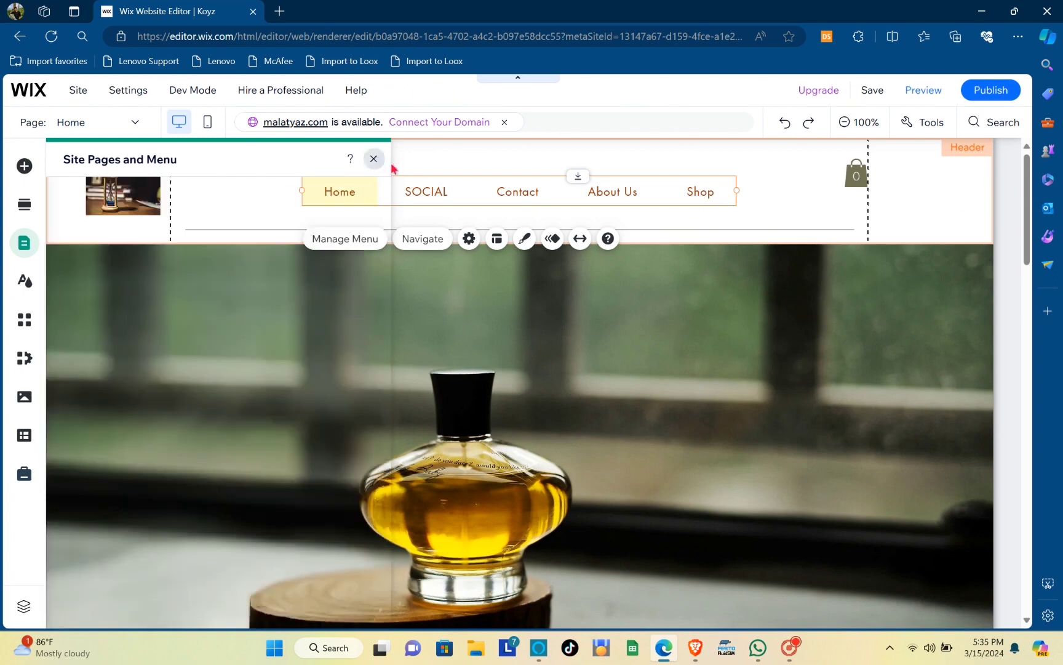
left_click(350, 239)
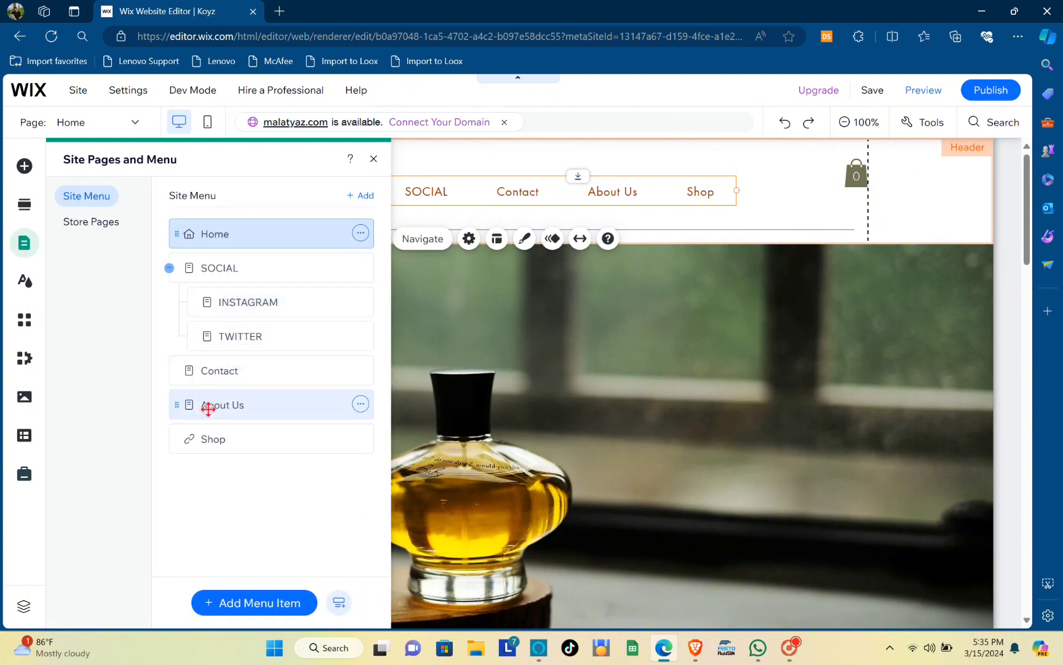
left_click_drag(192, 404, 240, 387)
left_click(226, 395)
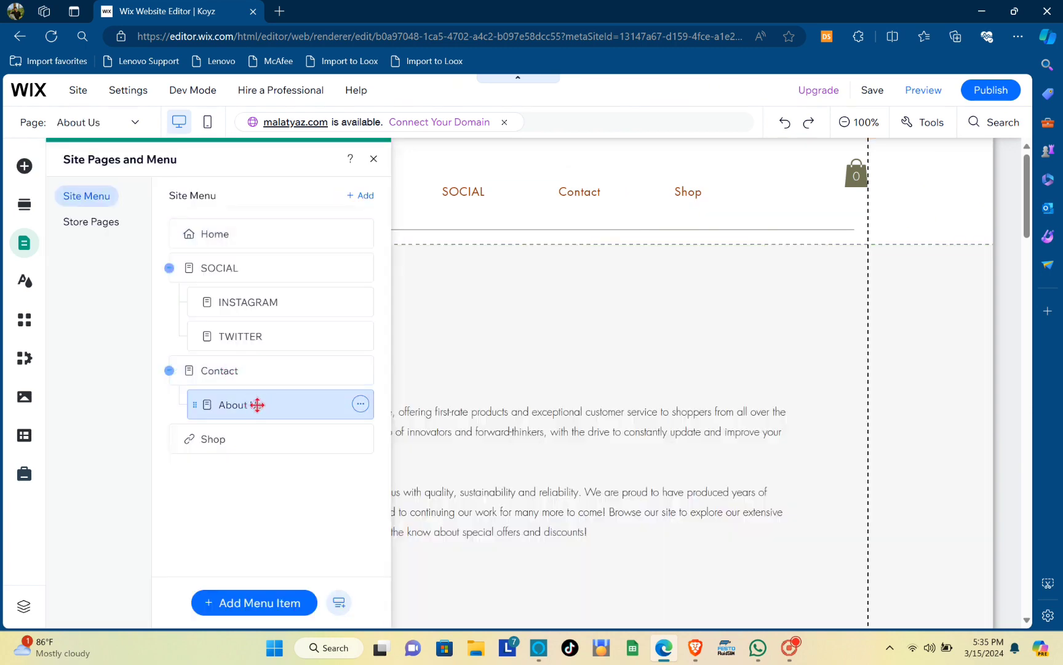
mouse_move(257, 404)
left_mouse_down()
mouse_move(230, 404)
mouse_move(247, 398)
left_mouse_up()
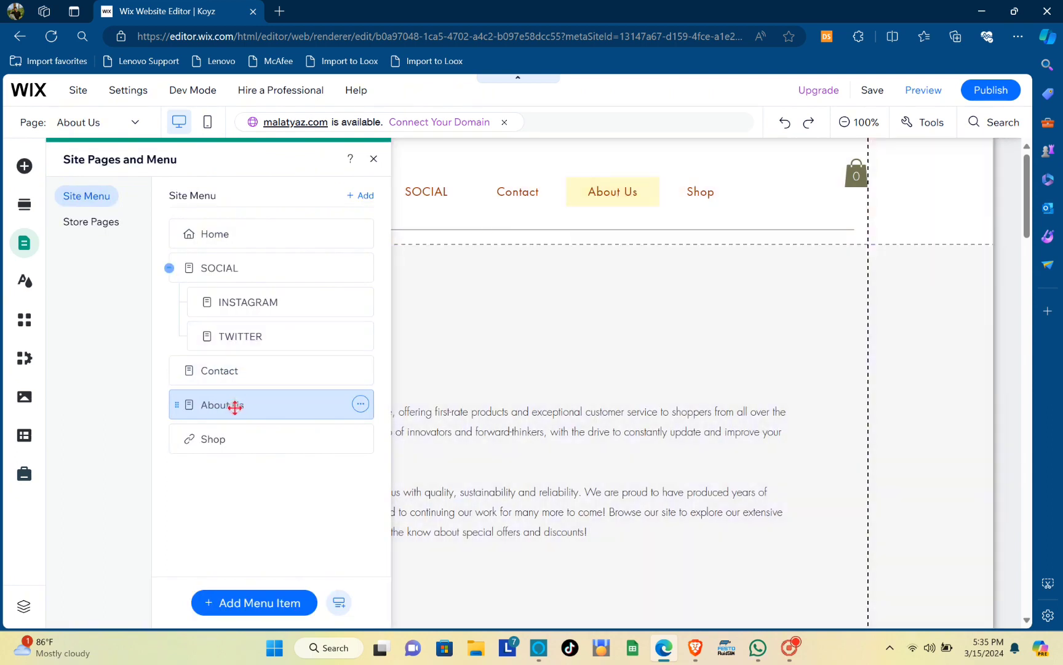
left_click_drag(234, 406, 289, 407)
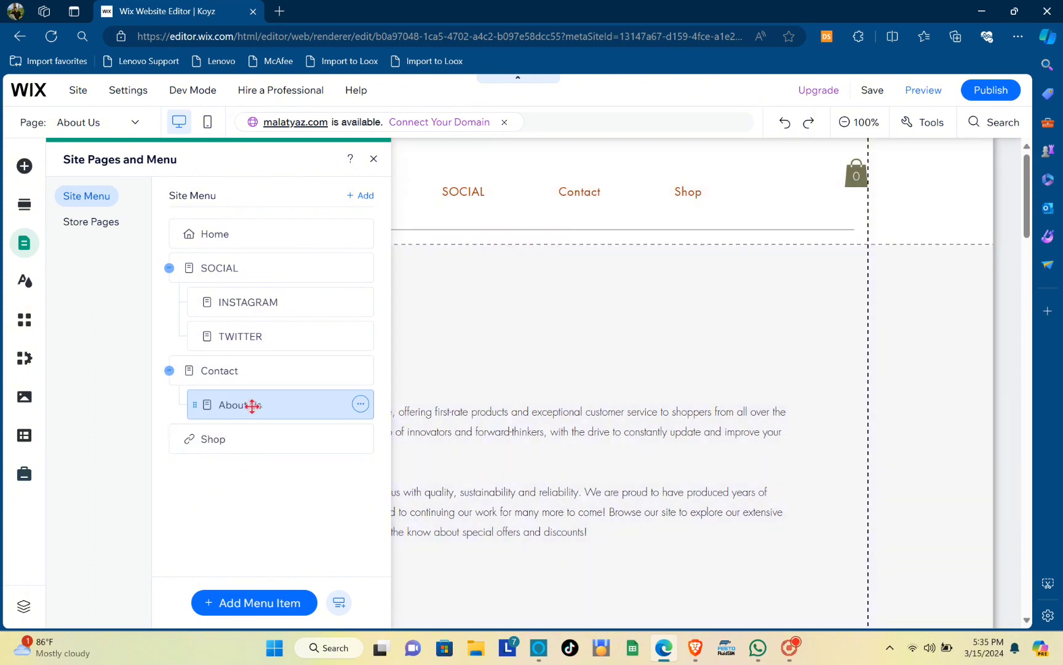
left_click_drag(249, 406, 225, 405)
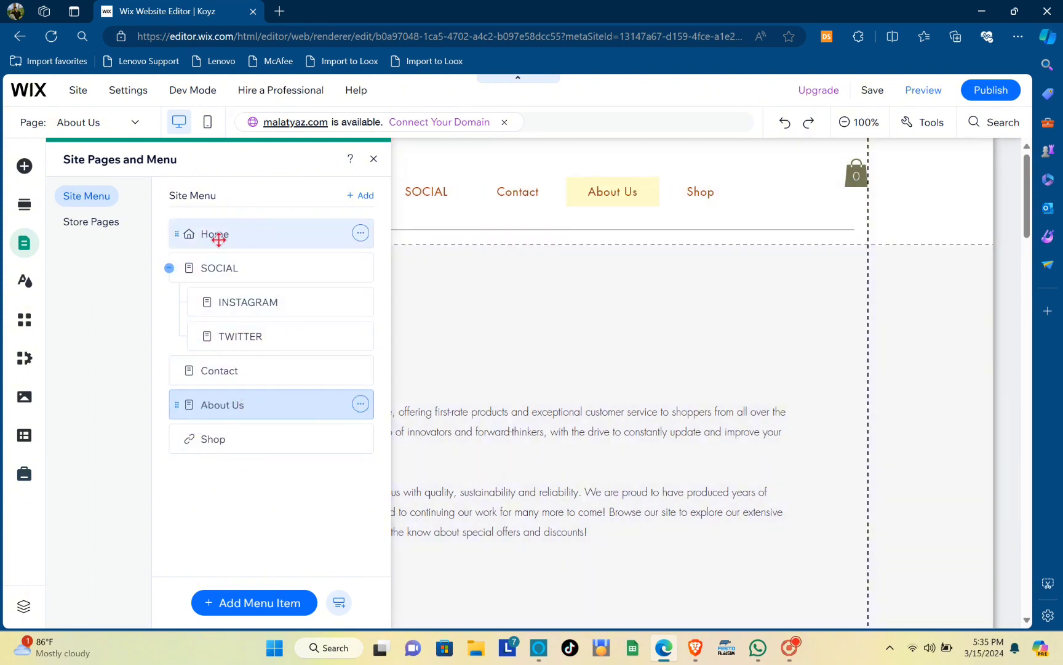
Hide the Home page from the site menu and show it in the menu again.
left_click(361, 234)
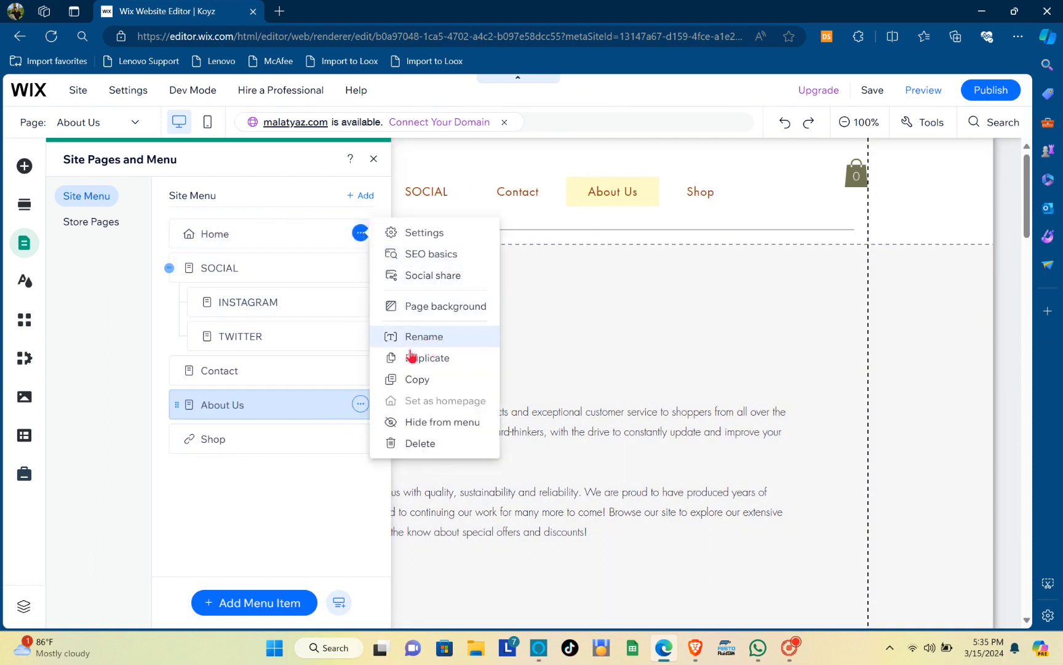
left_click(438, 422)
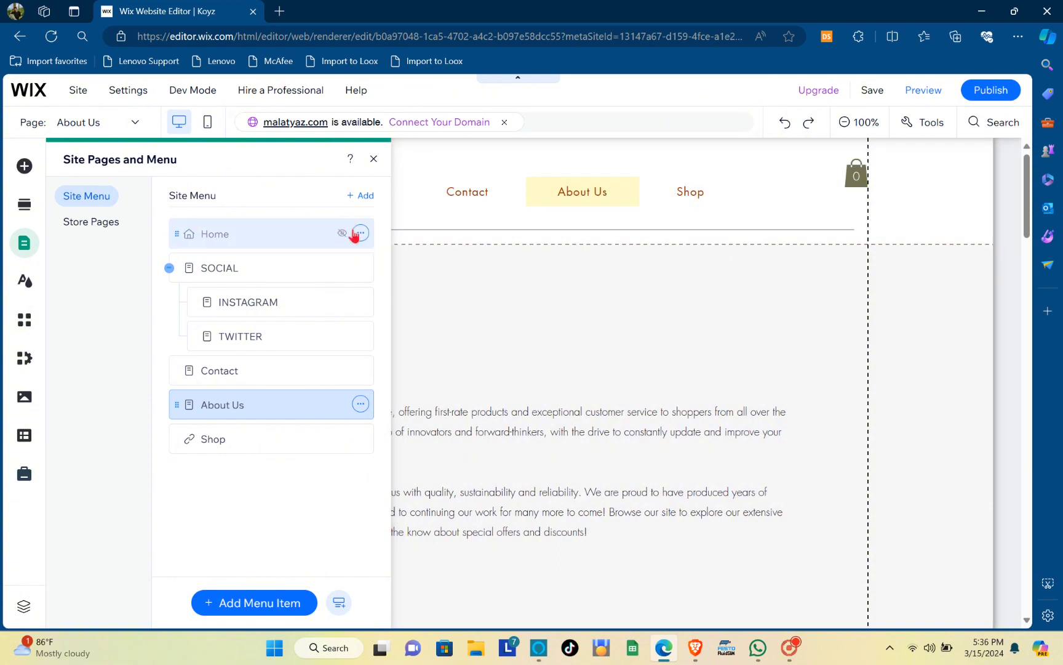
left_click(360, 233)
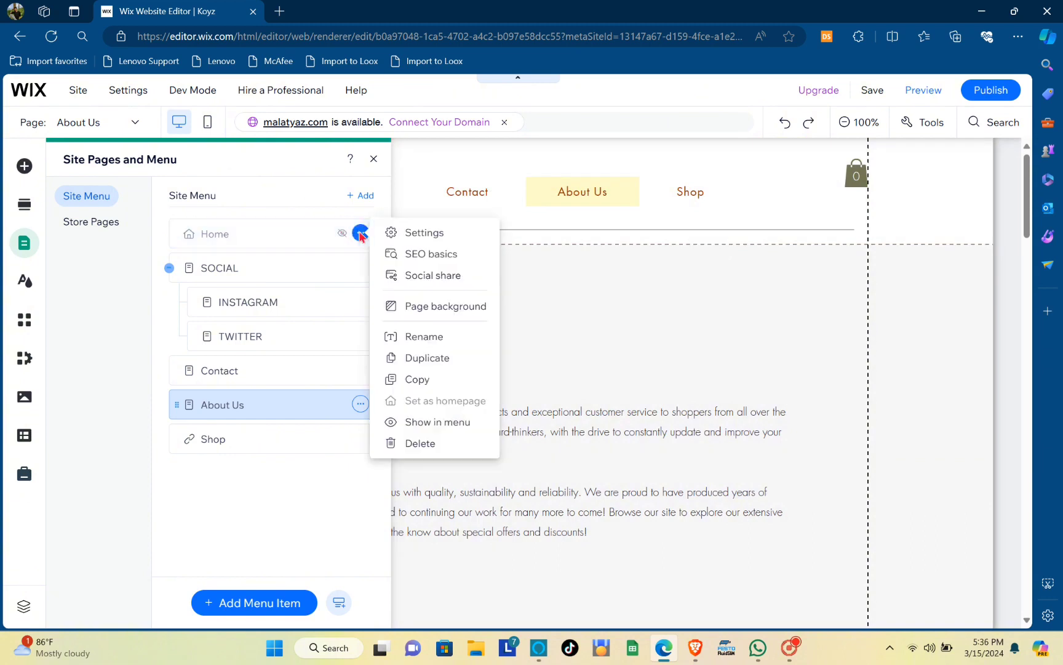
left_click(437, 423)
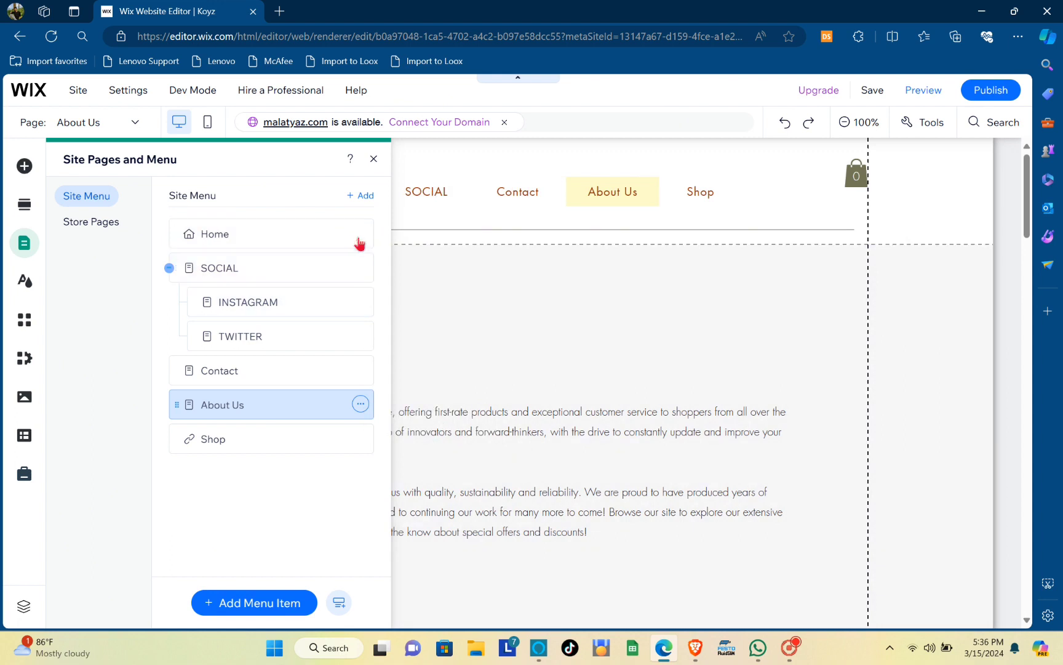
left_click(360, 233)
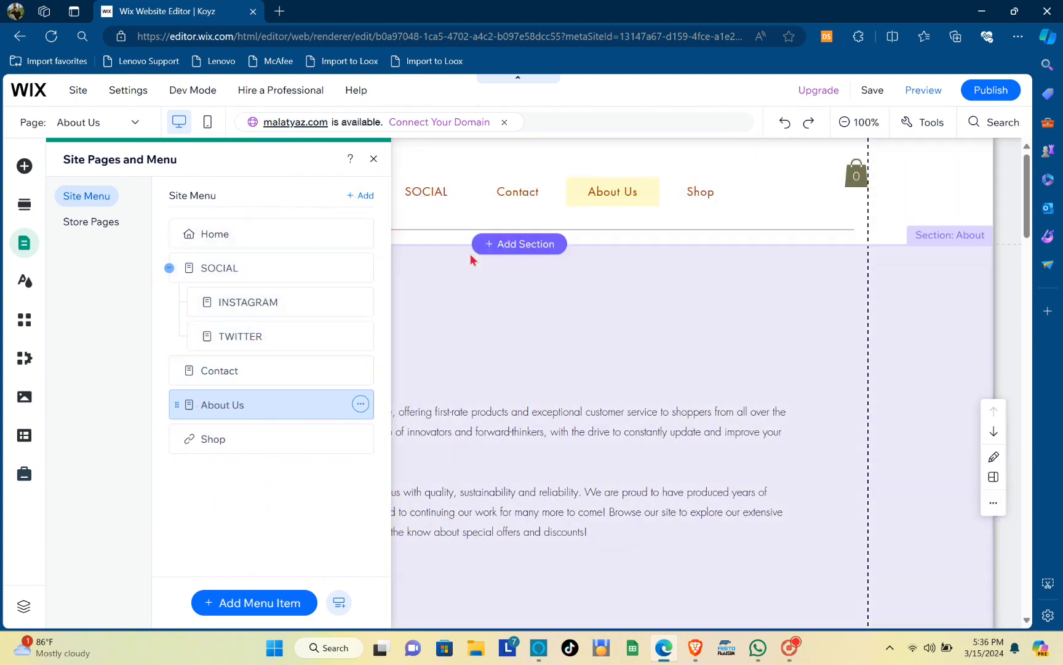
left_click(473, 260)
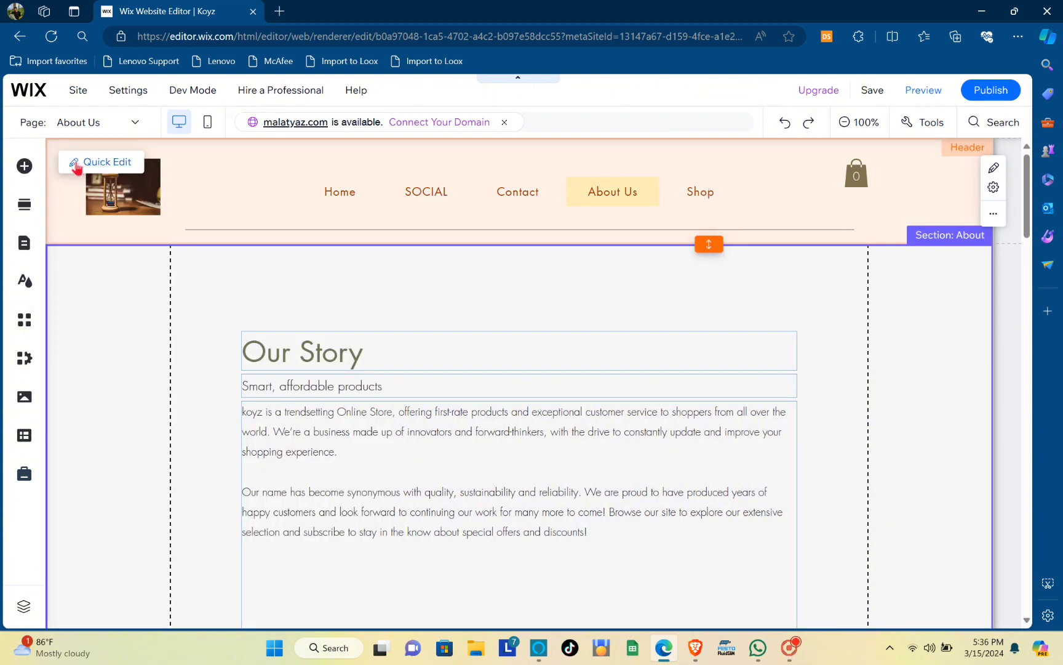
Reorder the horizontal menu's pages to Home, Shop, Contact, About Us, SOCIAL, keeping INSTAGRAM and TWITTER under SOCIAL.
left_click(372, 192)
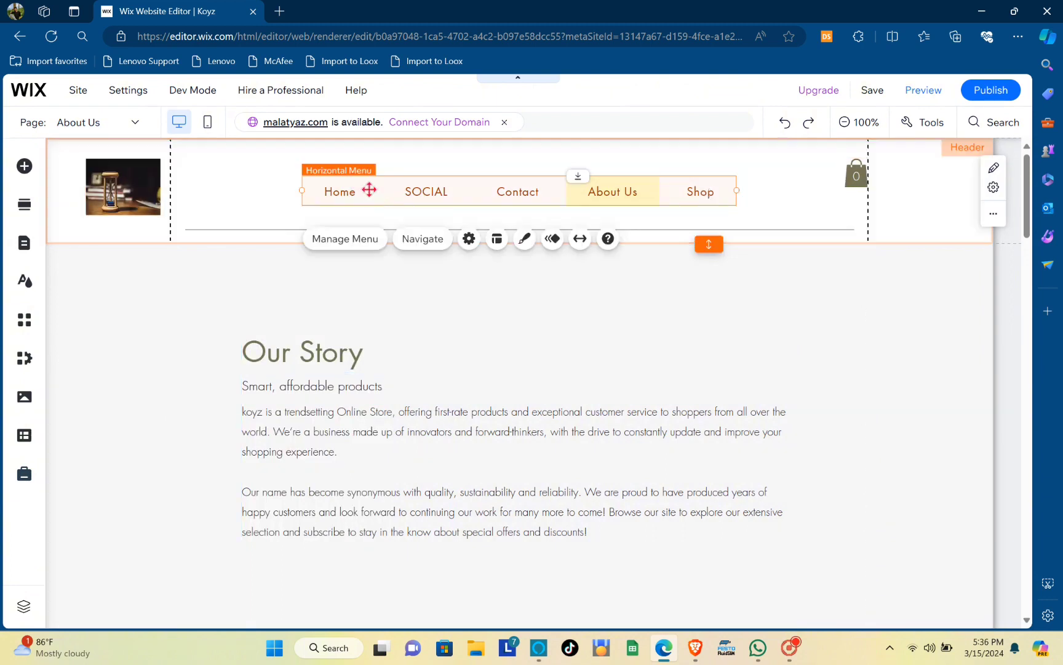
left_click(355, 240)
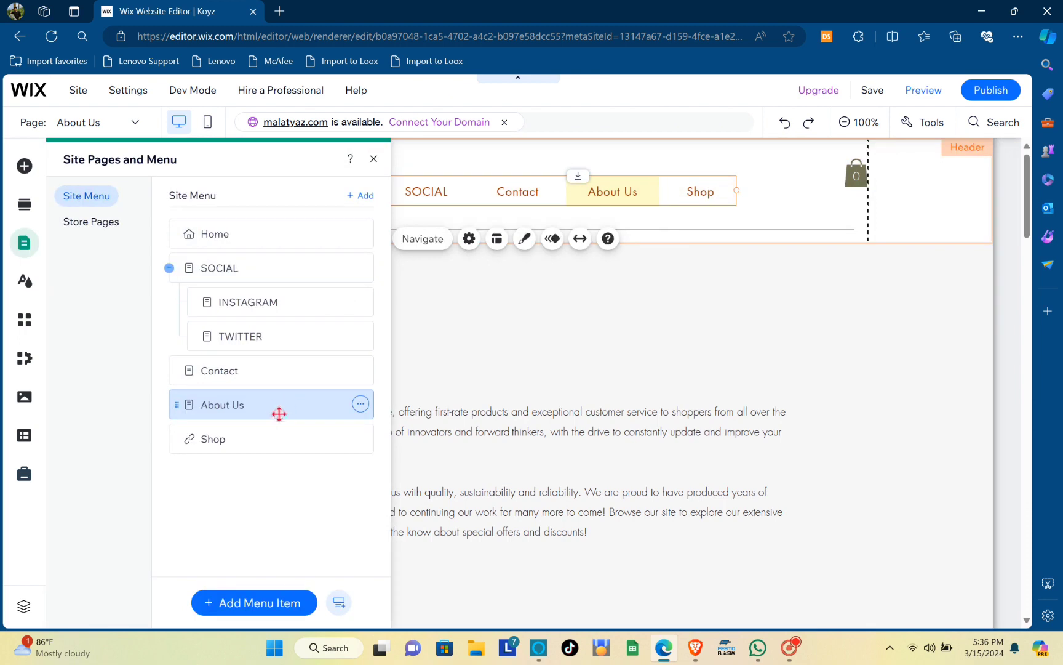
mouse_move(264, 275)
left_mouse_down()
mouse_move(267, 371)
mouse_move(258, 278)
mouse_move(268, 294)
left_mouse_up()
left_click(254, 364)
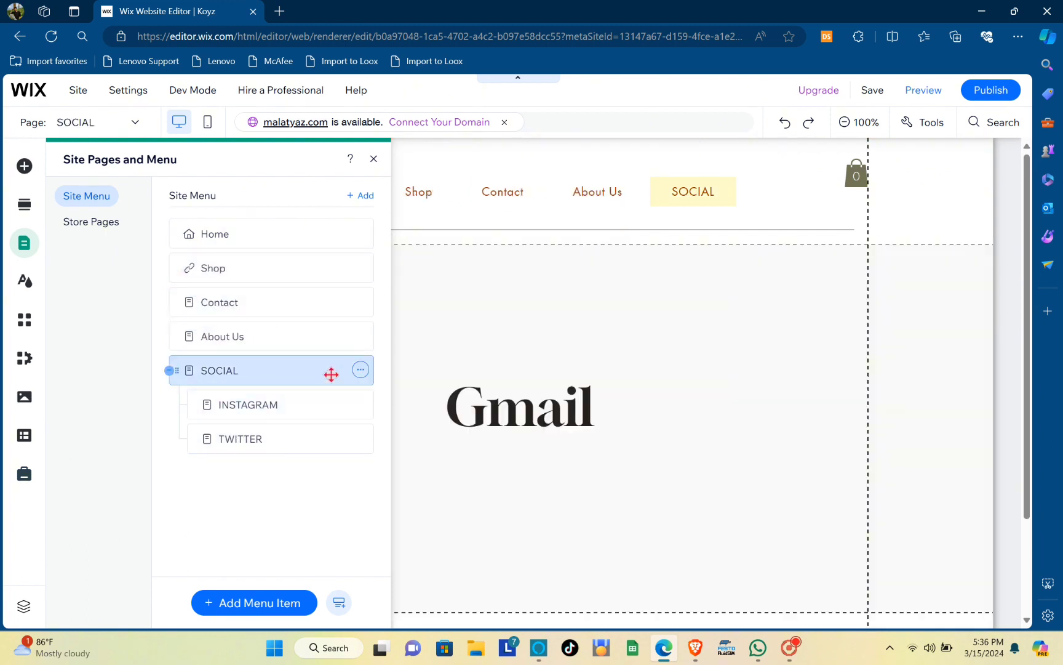
View the list of store pages and open the Category Page.
left_click(91, 221)
left_click(259, 266)
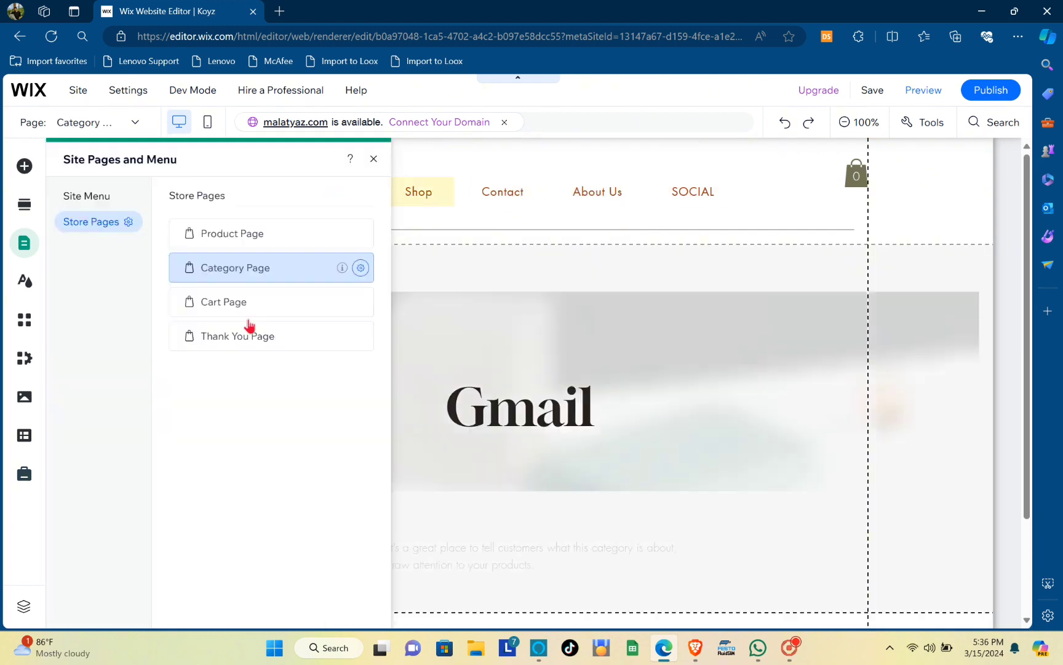
Browse the Services, Projects and About page templates, and add a blank page to the site menu.
left_click(117, 197)
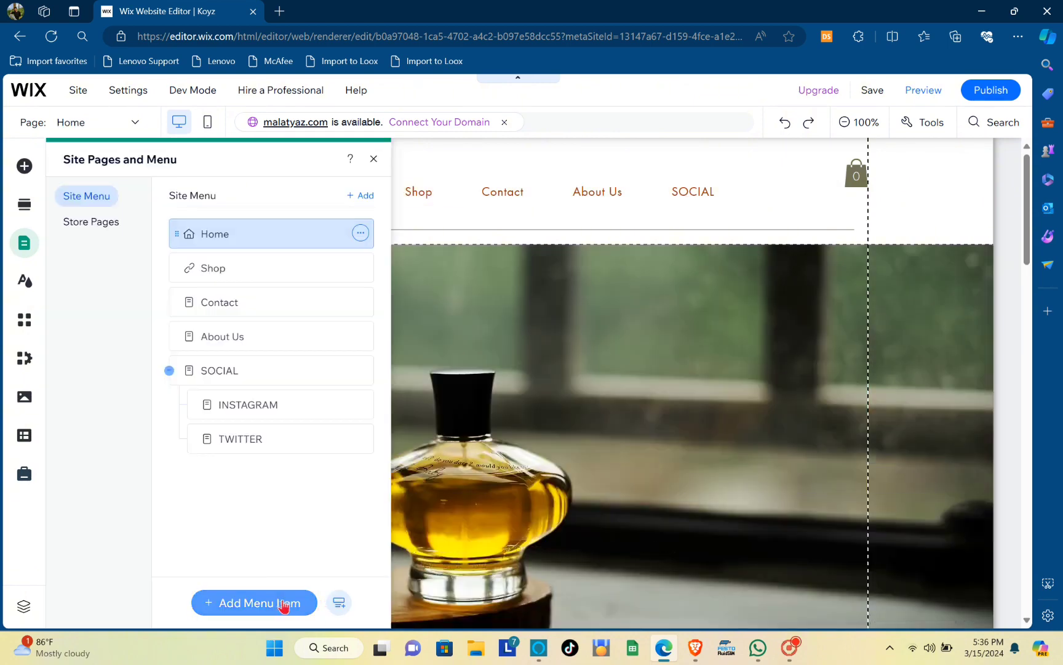
left_click(283, 604)
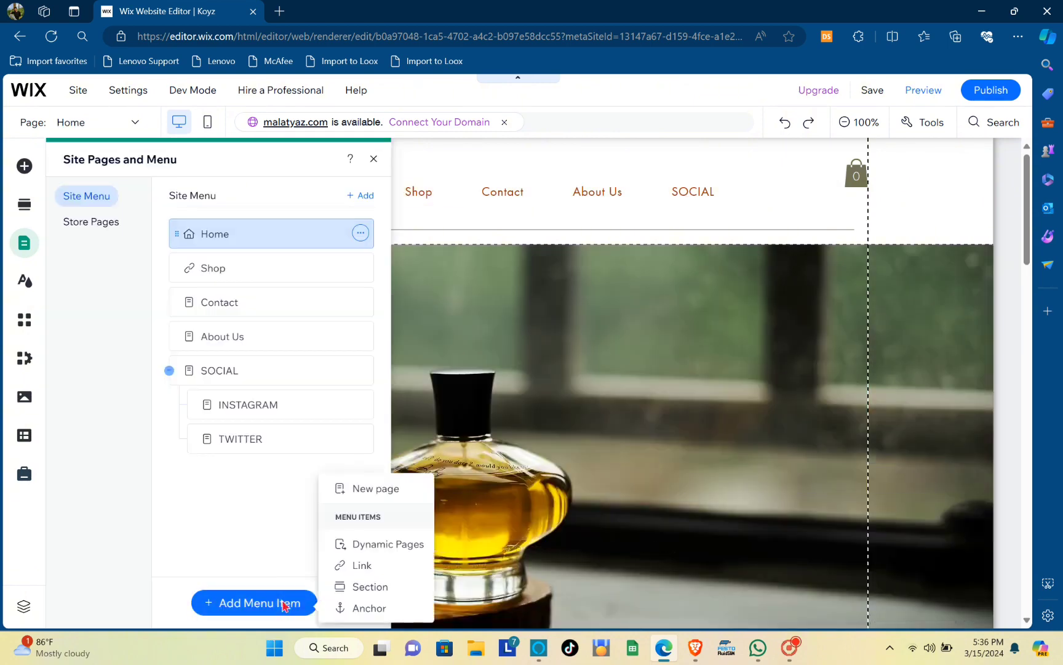
left_click(373, 490)
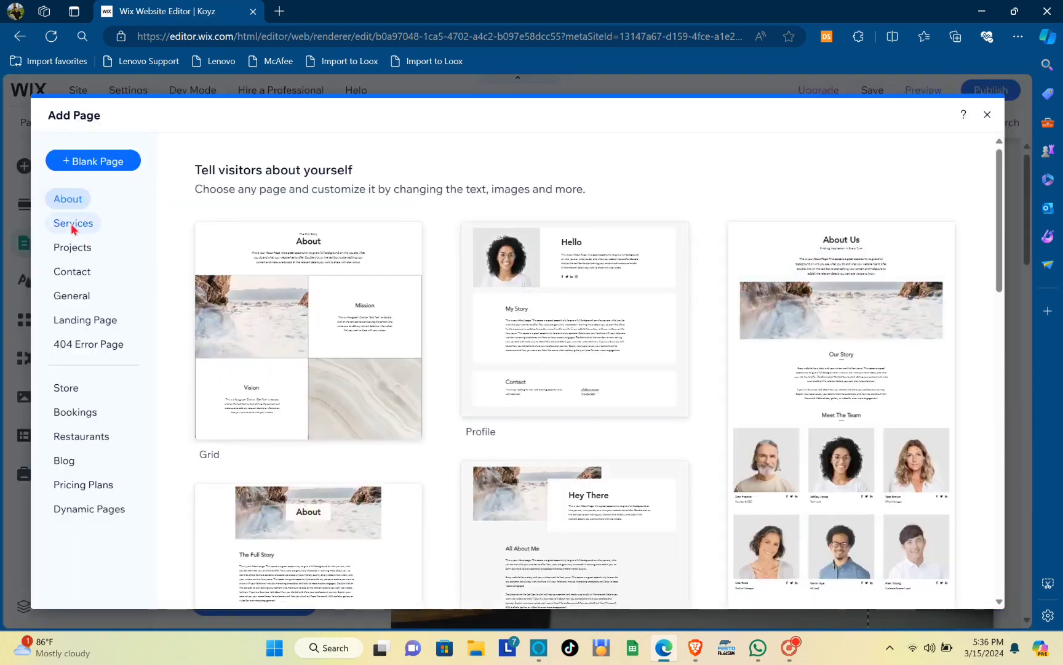
left_click(72, 225)
left_click(72, 247)
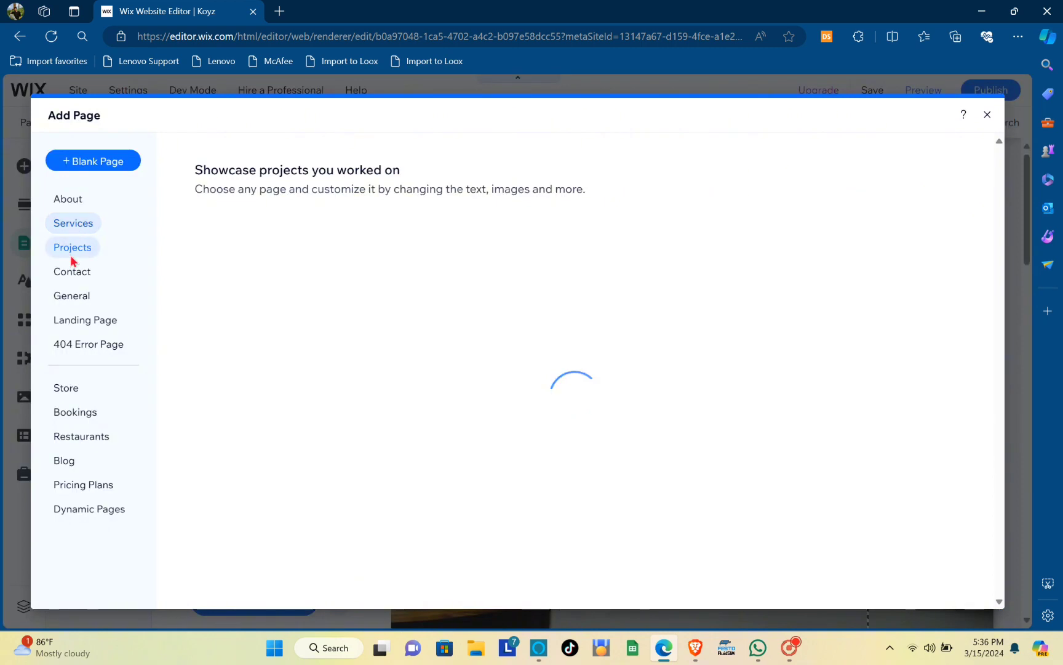
left_click(73, 201)
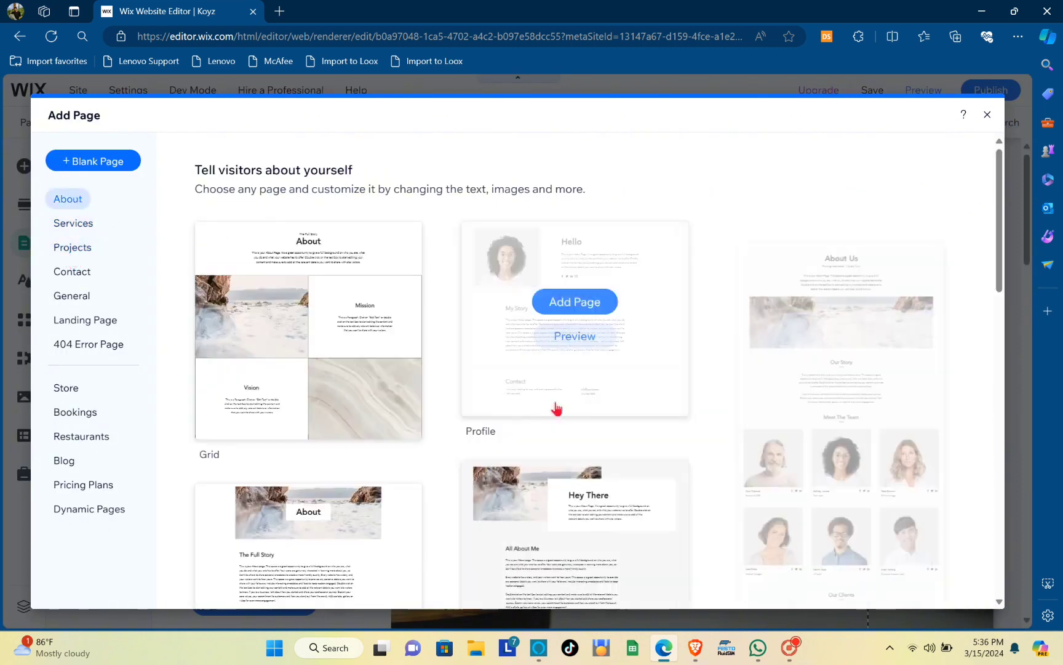
left_click(81, 171)
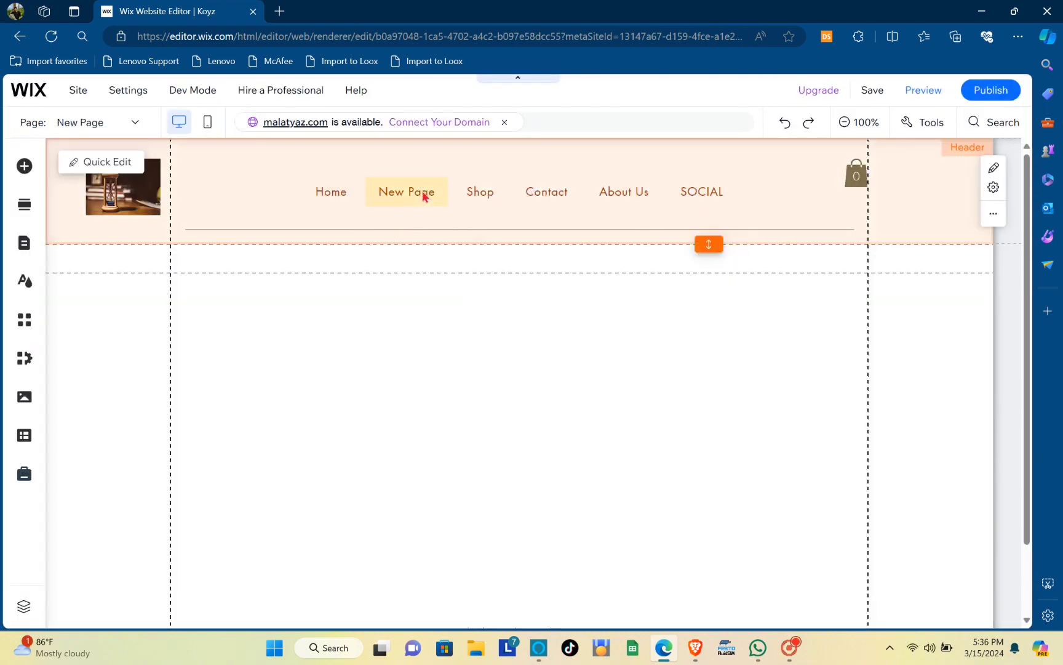
Rename the new page in the site menu as Extra and close the page manager.
double_click(423, 195)
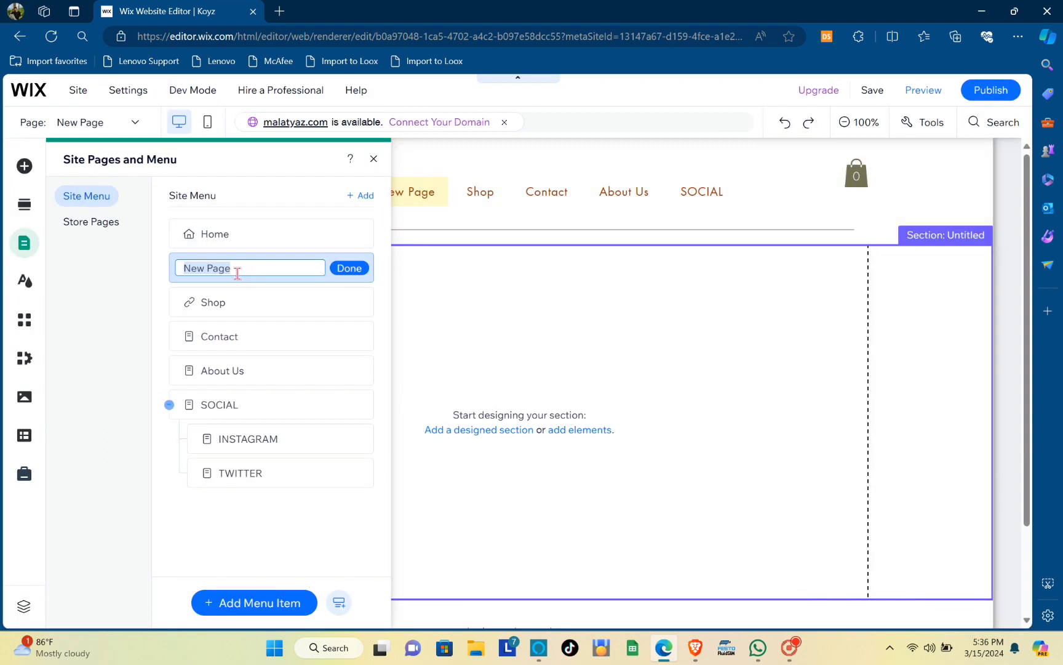
key("BackSpace")
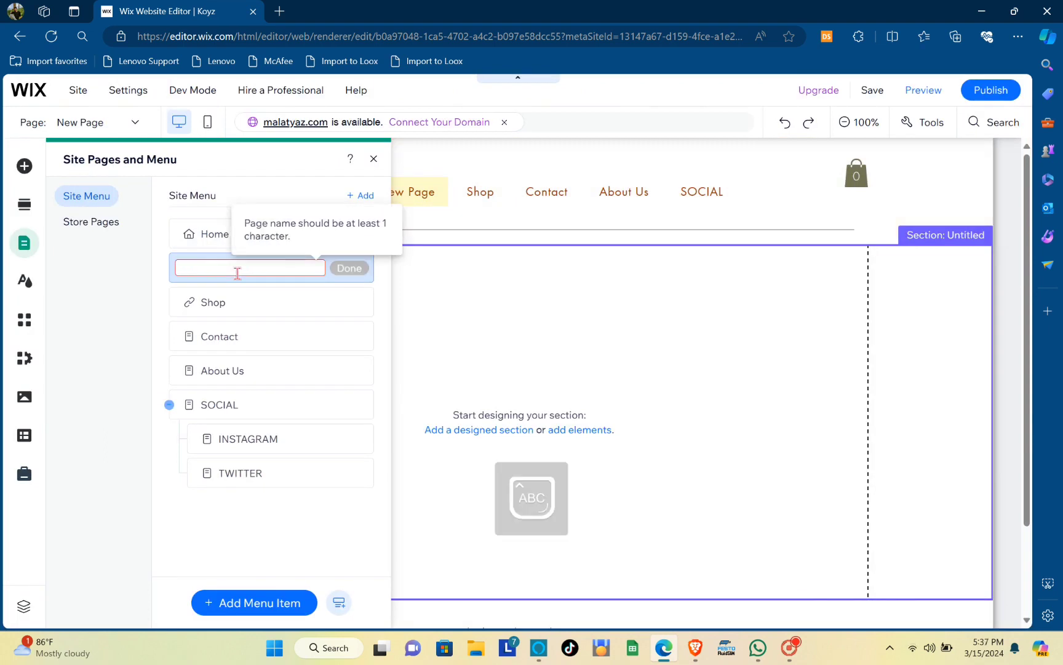
key("Caps_Lock")
type("E")
key("Caps_Lock")
type("xtra")
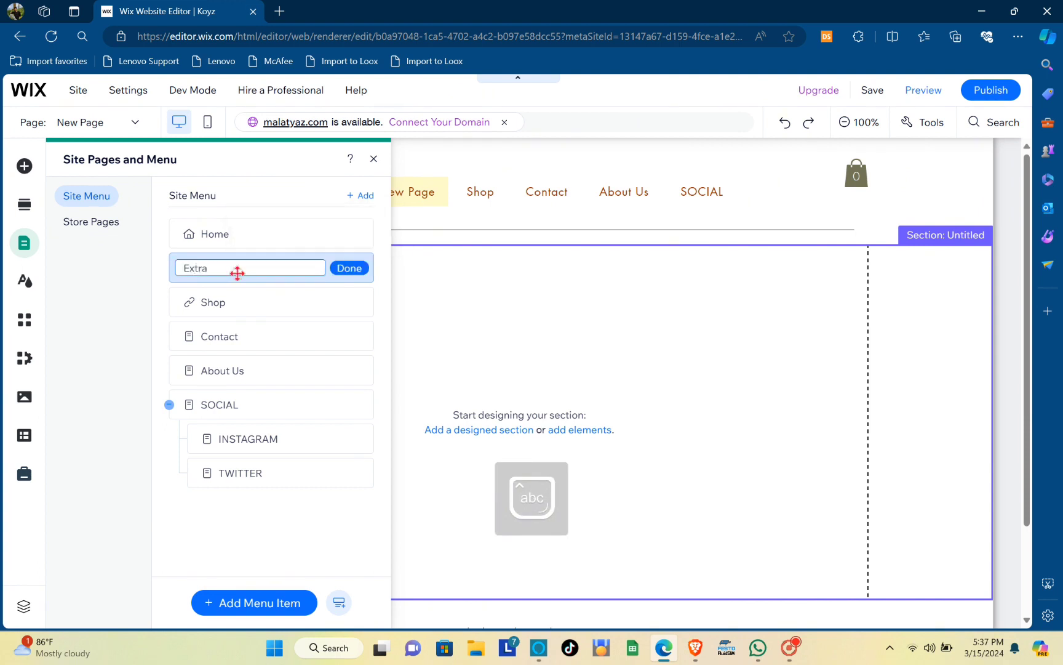
key("Return")
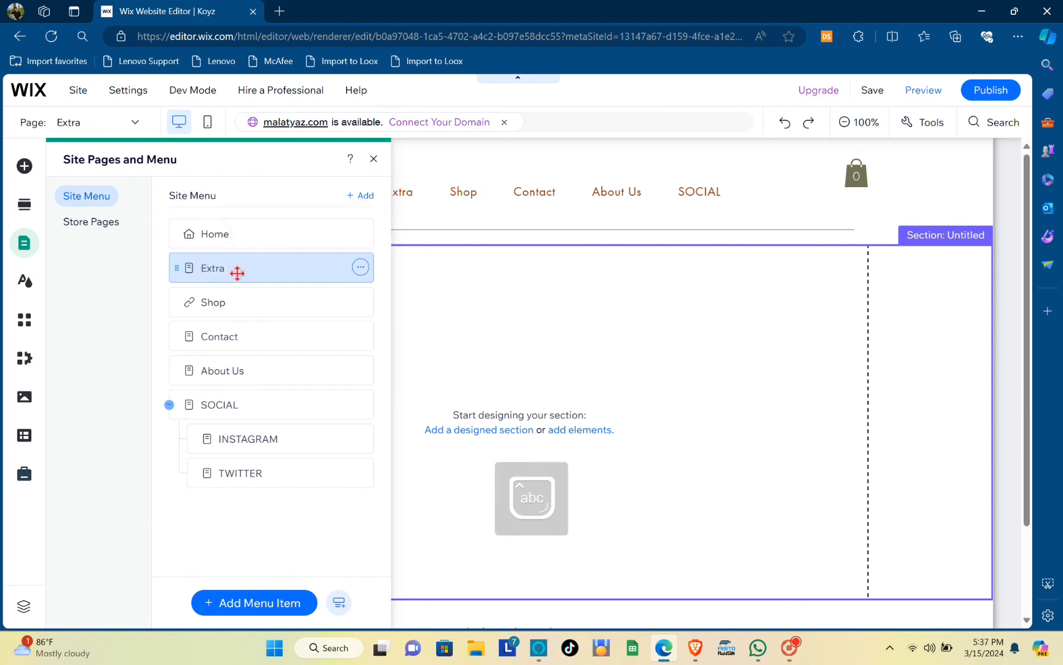
left_click(373, 159)
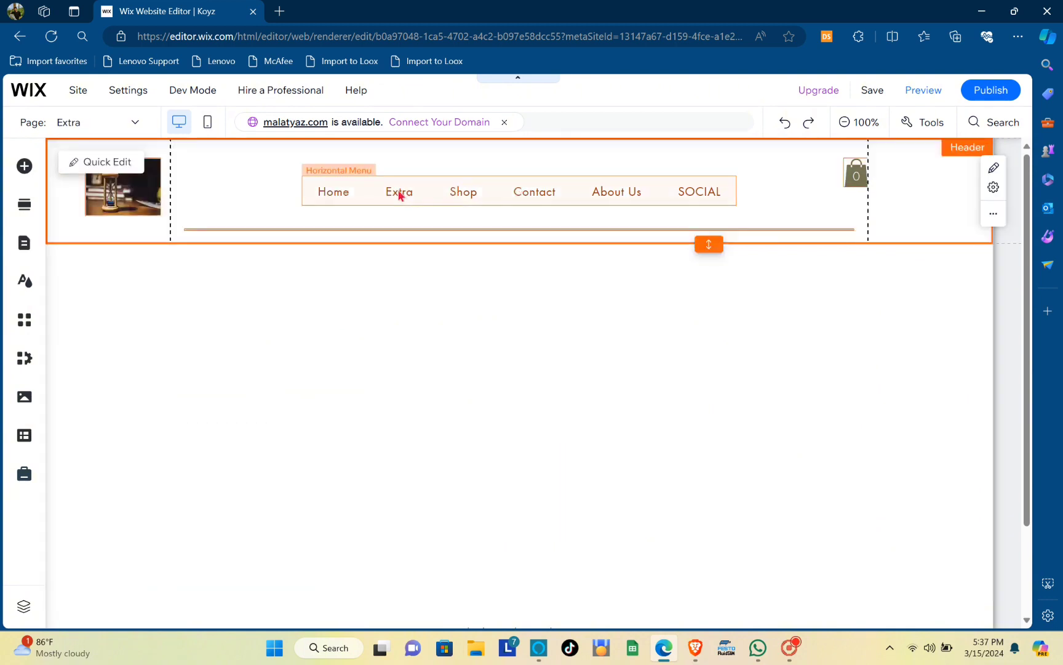
Navigate from the horizontal menu to the Home page and from there to the About Us page.
left_click(398, 191)
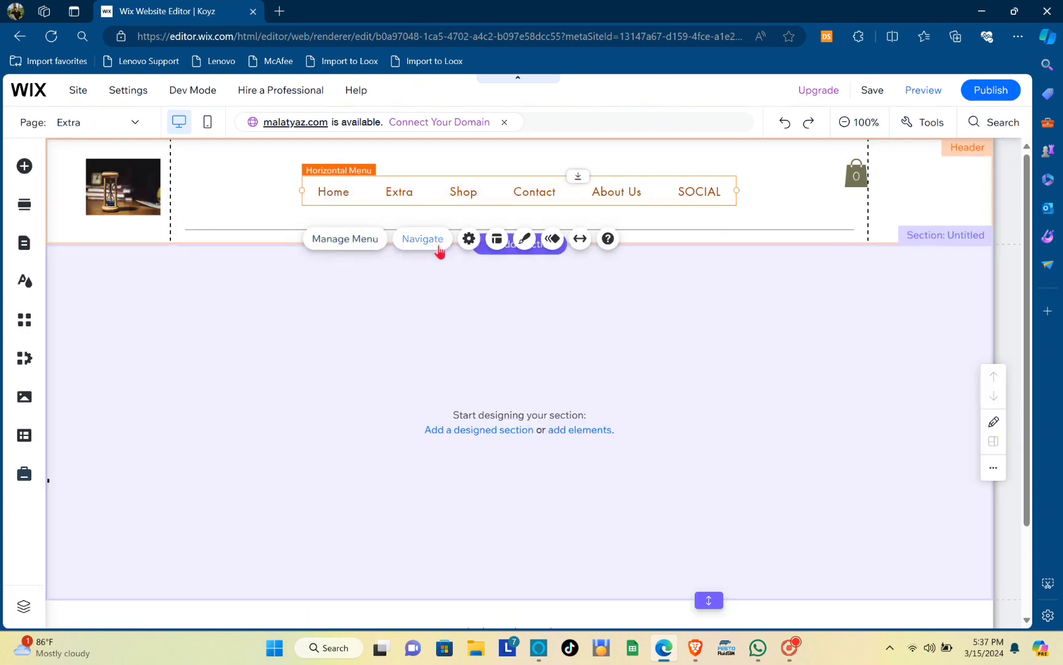
left_click(426, 241)
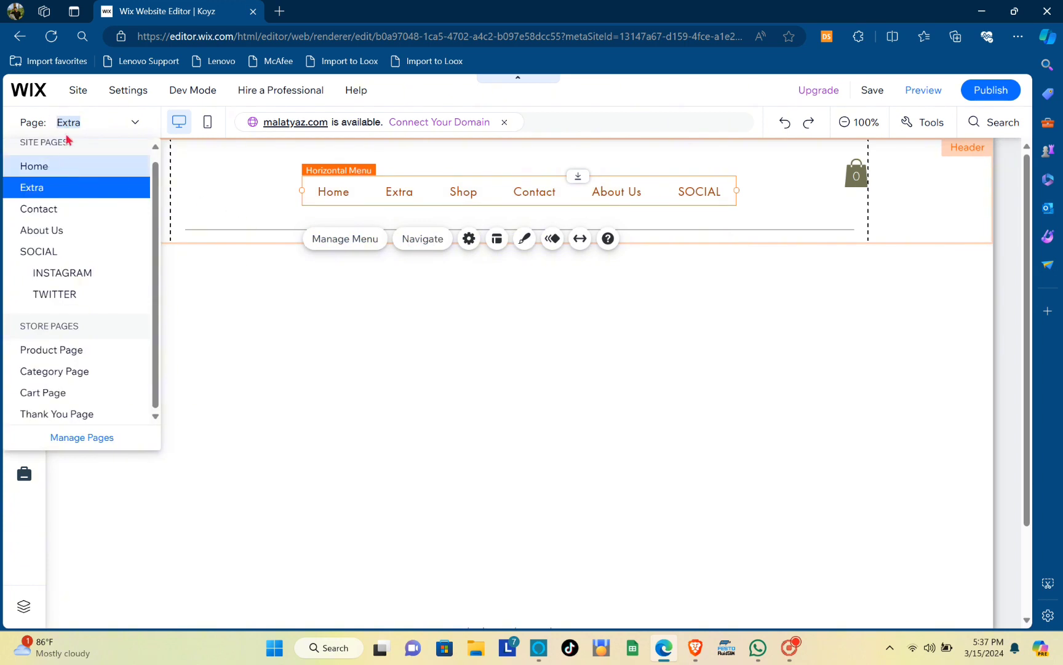
left_click(49, 166)
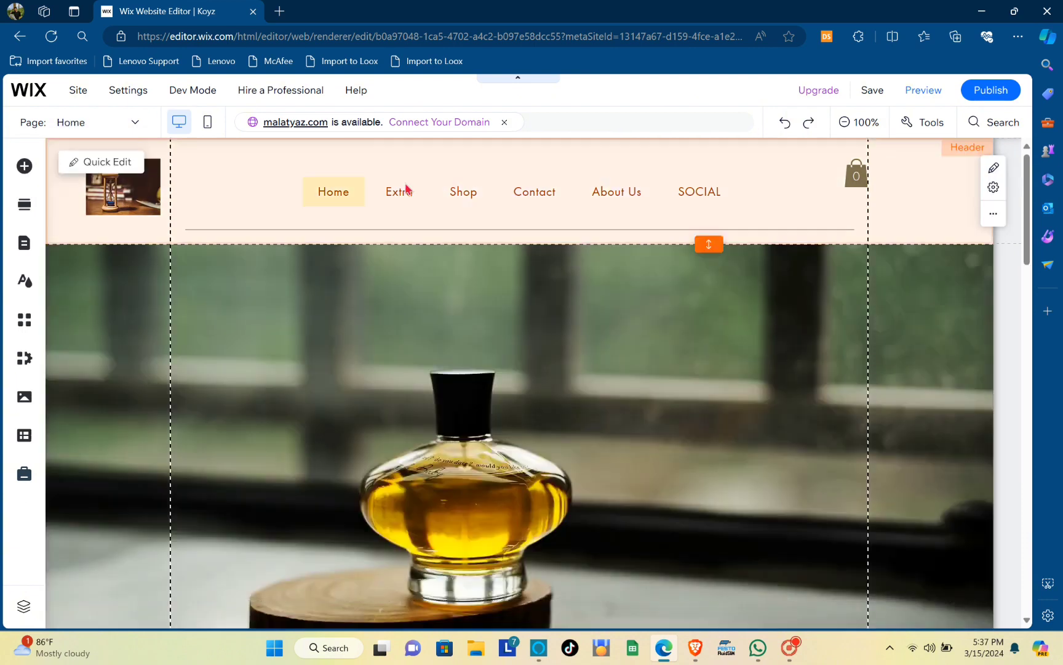
left_click(440, 195)
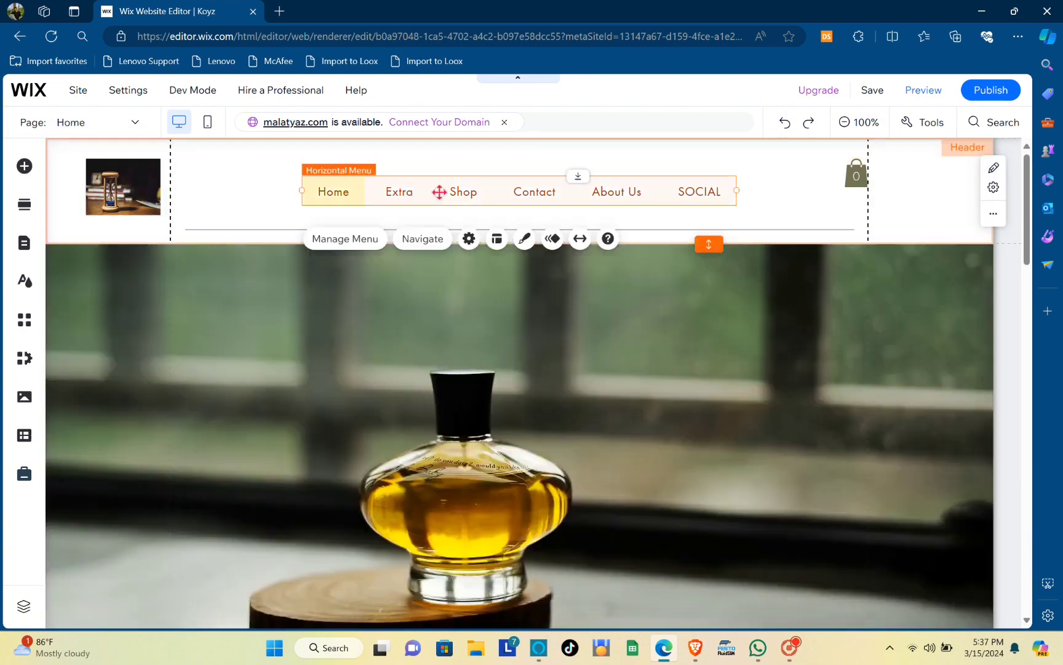
left_click(421, 239)
left_click(64, 247)
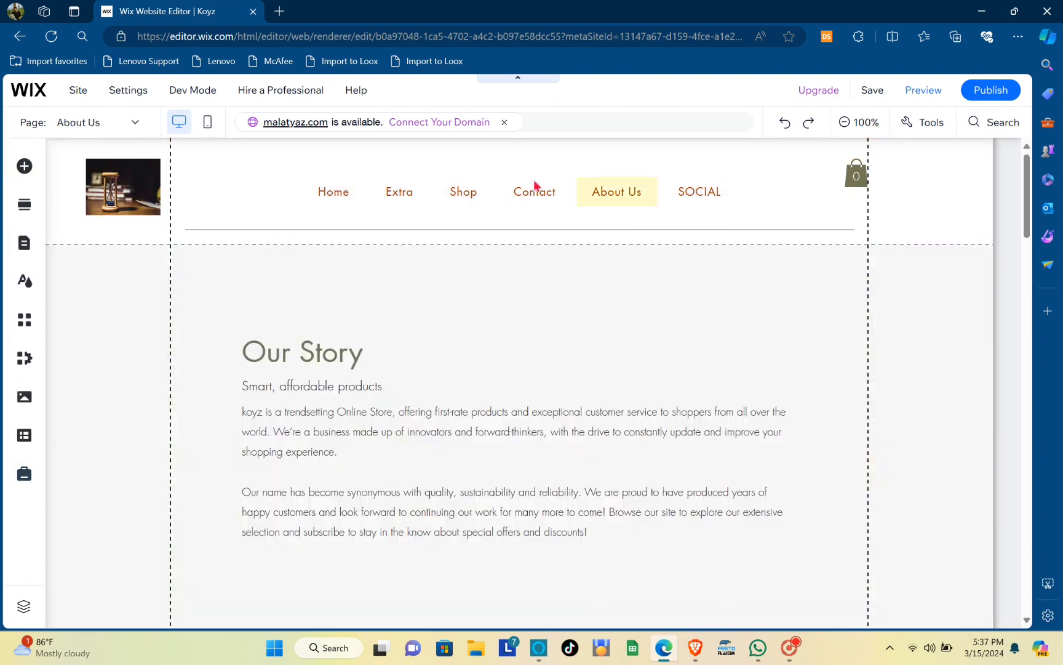
View the site's page list from the horizontal menu, open page management and close it again.
left_click(463, 198)
left_click(424, 240)
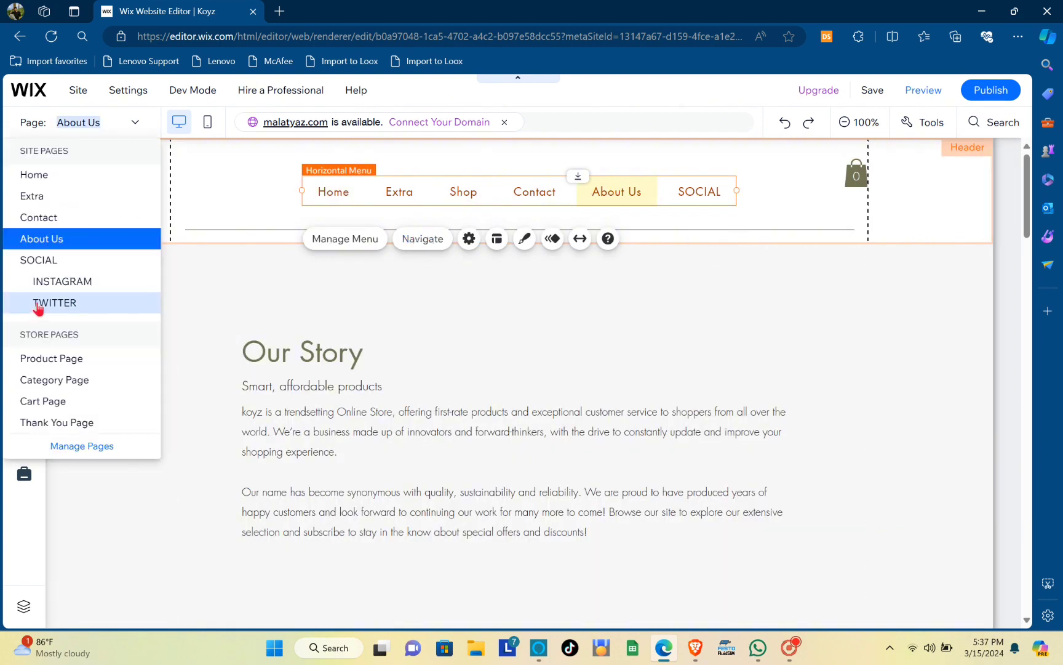
left_click(90, 447)
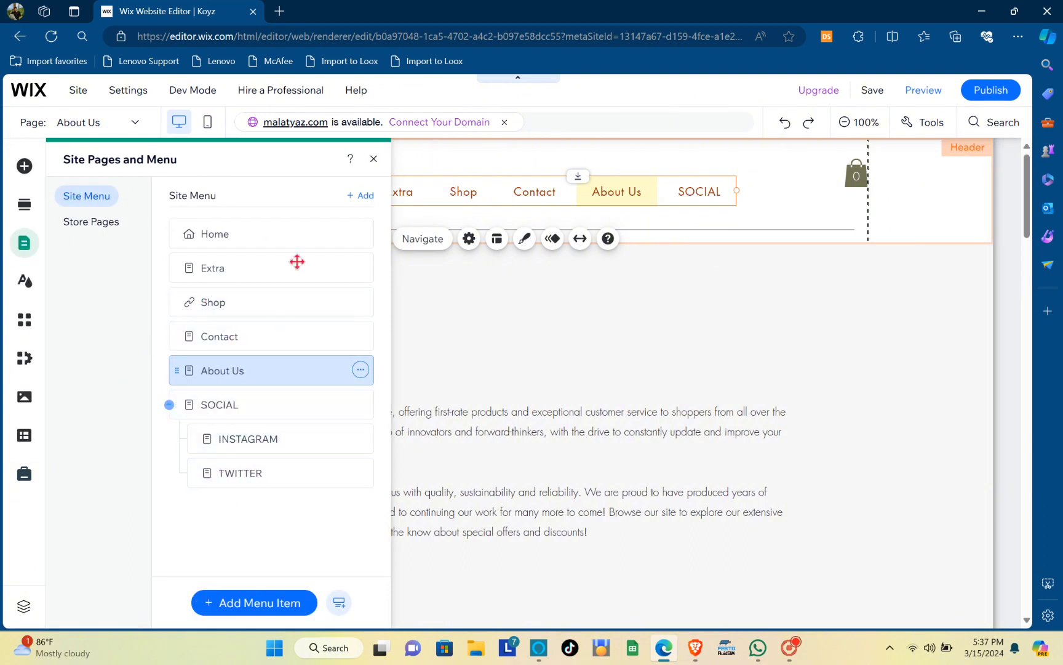
left_click(373, 160)
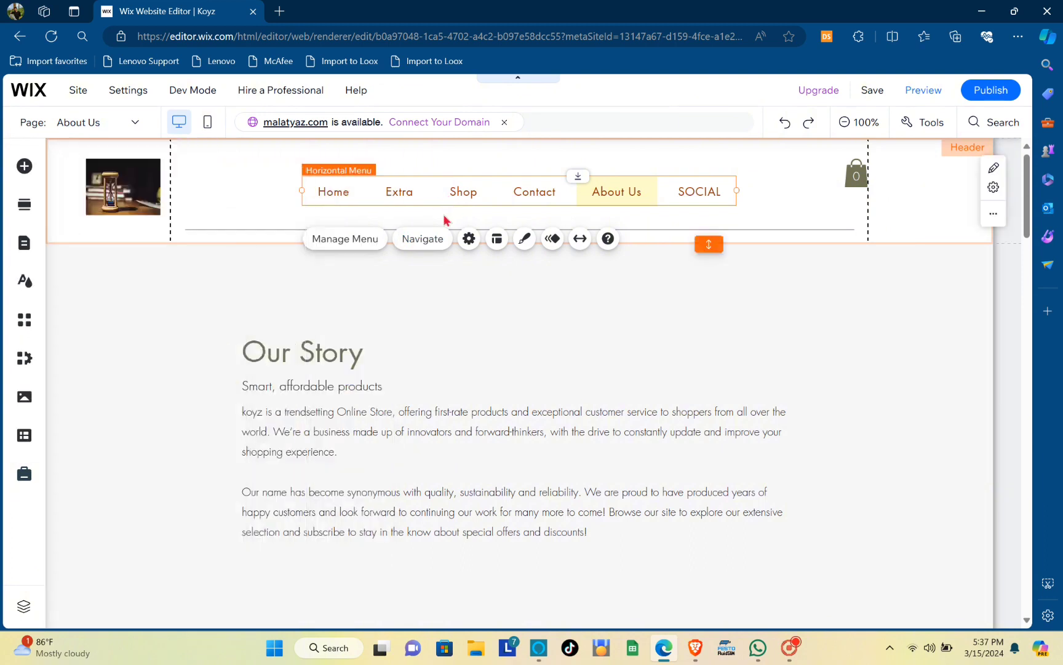
Set the horizontal menu in the header as an advanced menu.
left_click(469, 240)
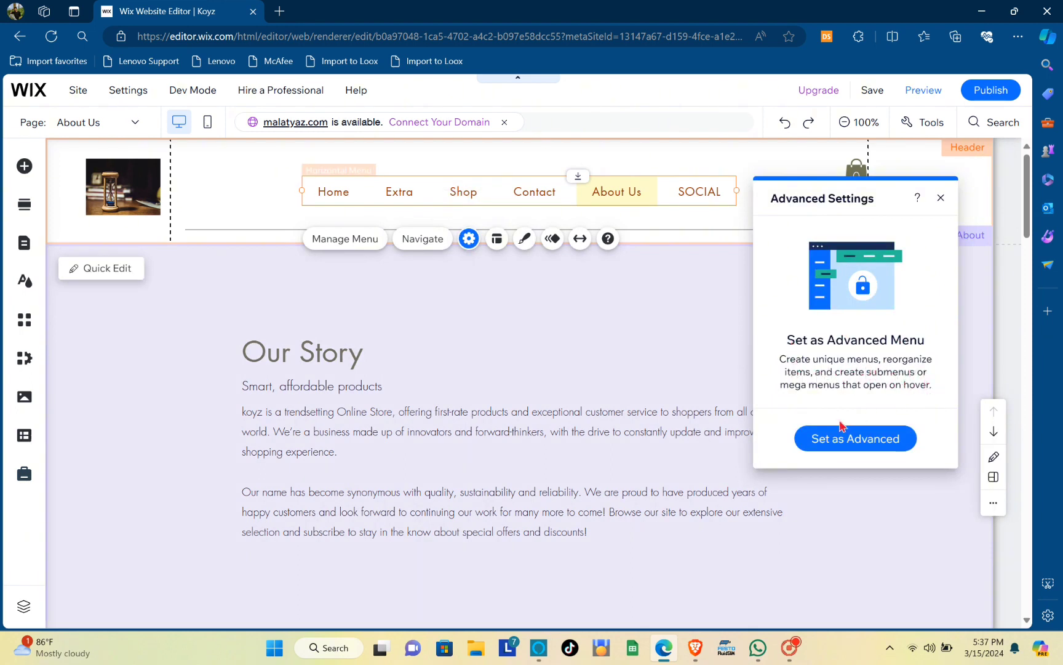
left_click(896, 430)
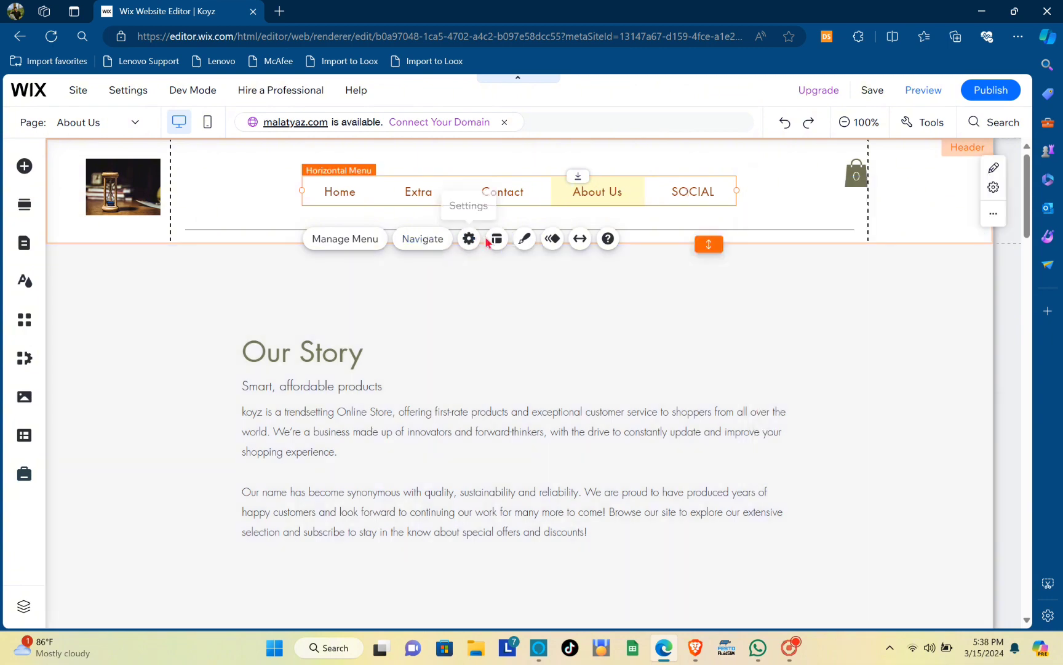
Open the horizontal menu's layout settings, try Scroll for overflow items and return the option to Wrap.
left_click(498, 238)
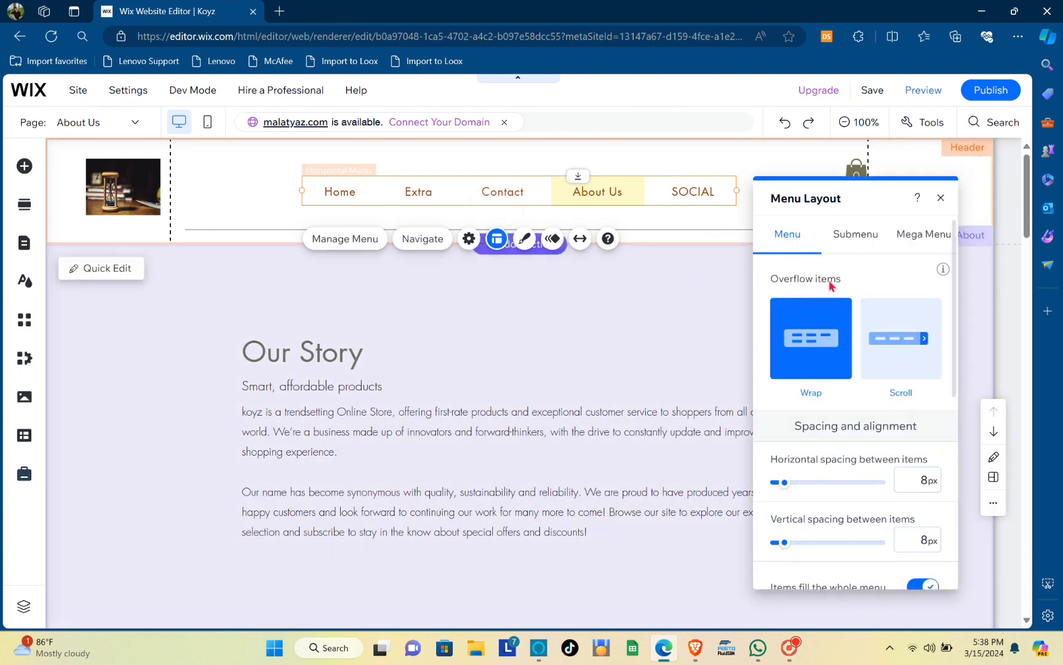
left_click(910, 362)
left_click(834, 357)
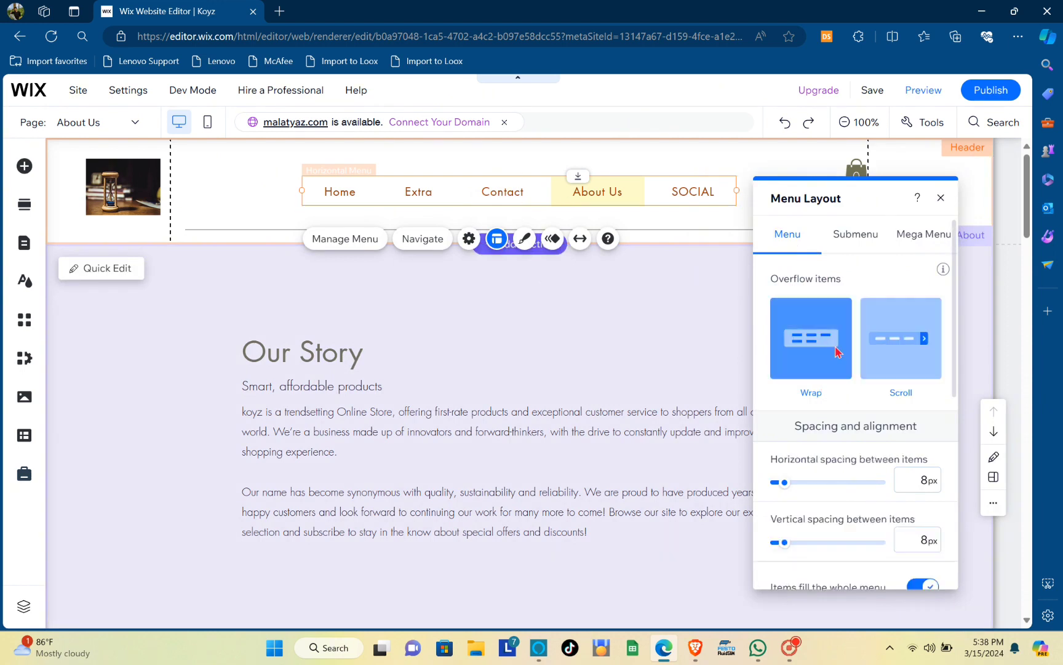
left_click(915, 339)
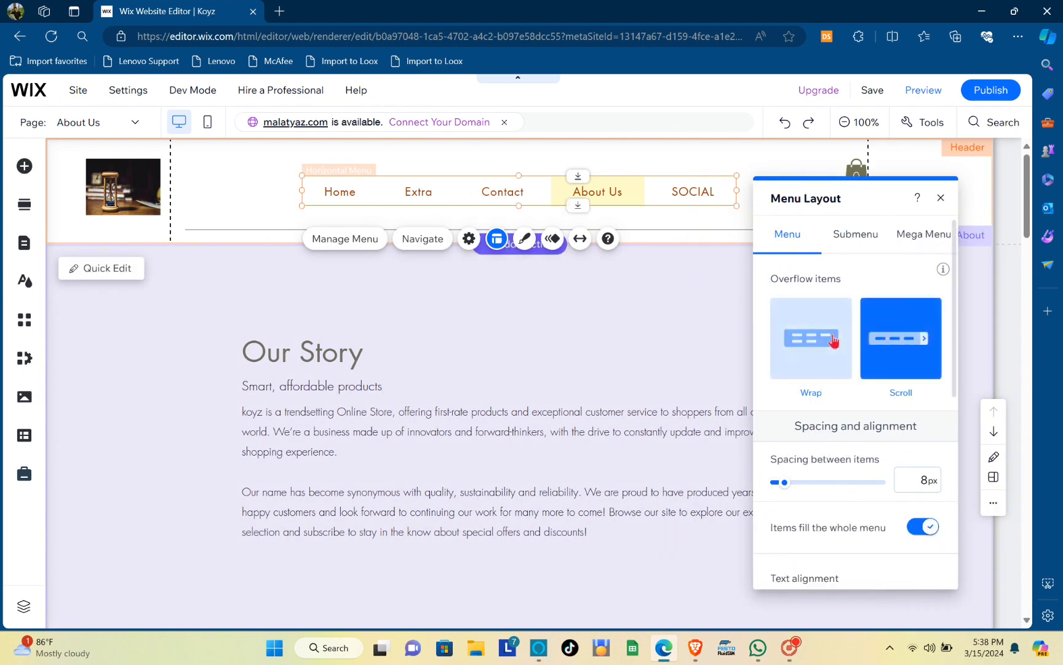
left_click(838, 342)
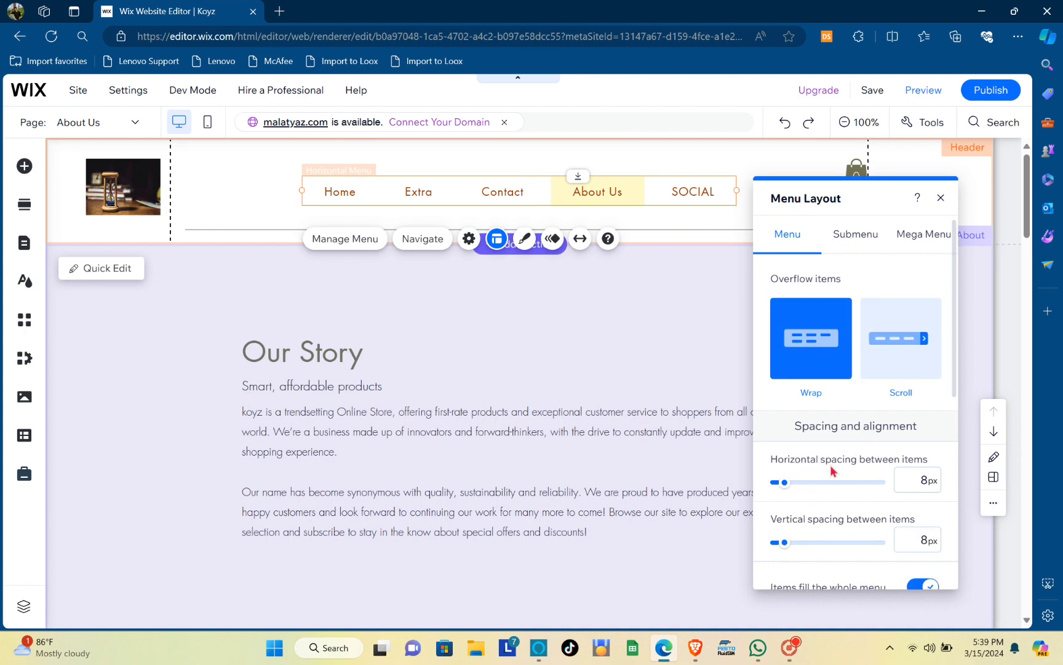
Set the horizontal and vertical spacing between the menu items to 0 px.
mouse_move(785, 483)
left_mouse_down()
mouse_move(844, 485)
mouse_move(771, 485)
left_mouse_up()
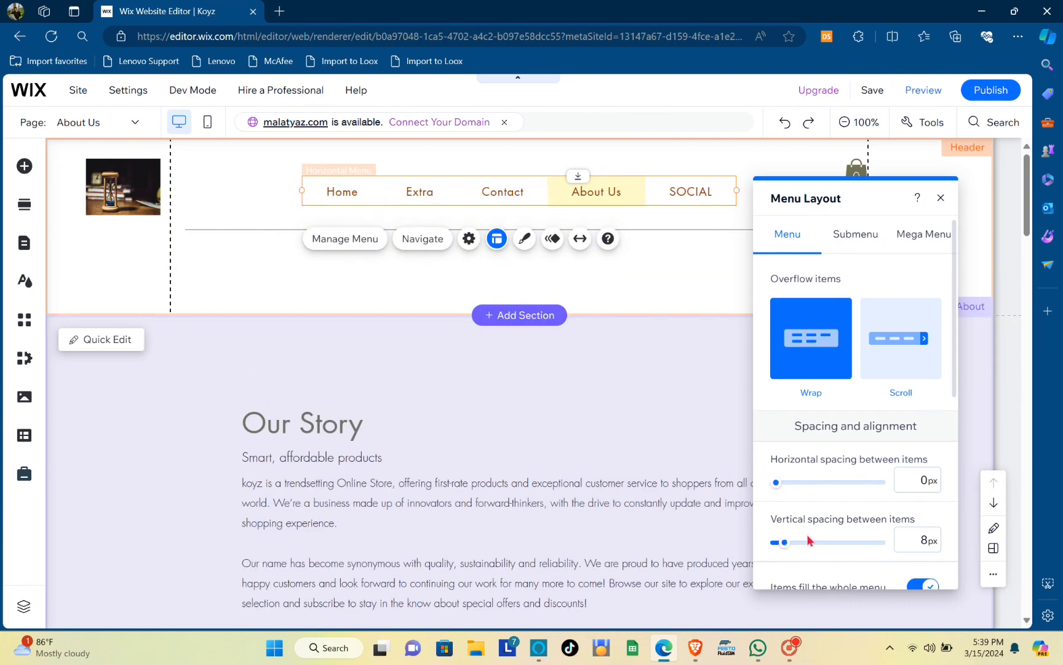
mouse_move(788, 544)
left_mouse_down()
mouse_move(855, 541)
mouse_move(769, 547)
left_mouse_up()
Try left and right text alignment and right-to-left item direction for the menu, restoring center alignment and left-to-right direction.
scroll(822, 501, "down", 5)
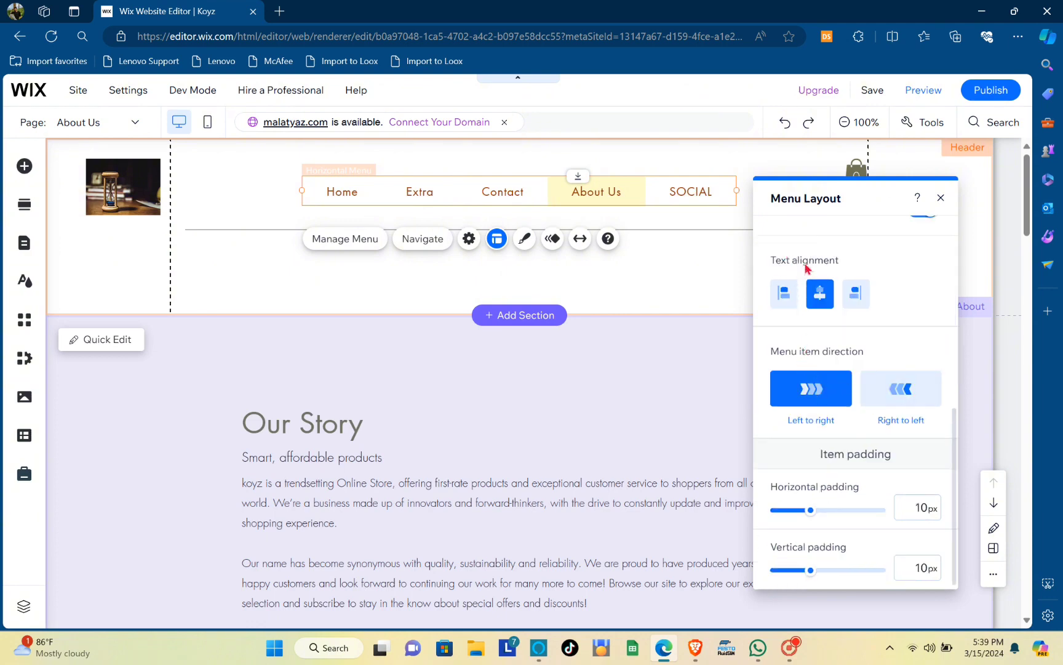
left_click(784, 295)
left_click(819, 294)
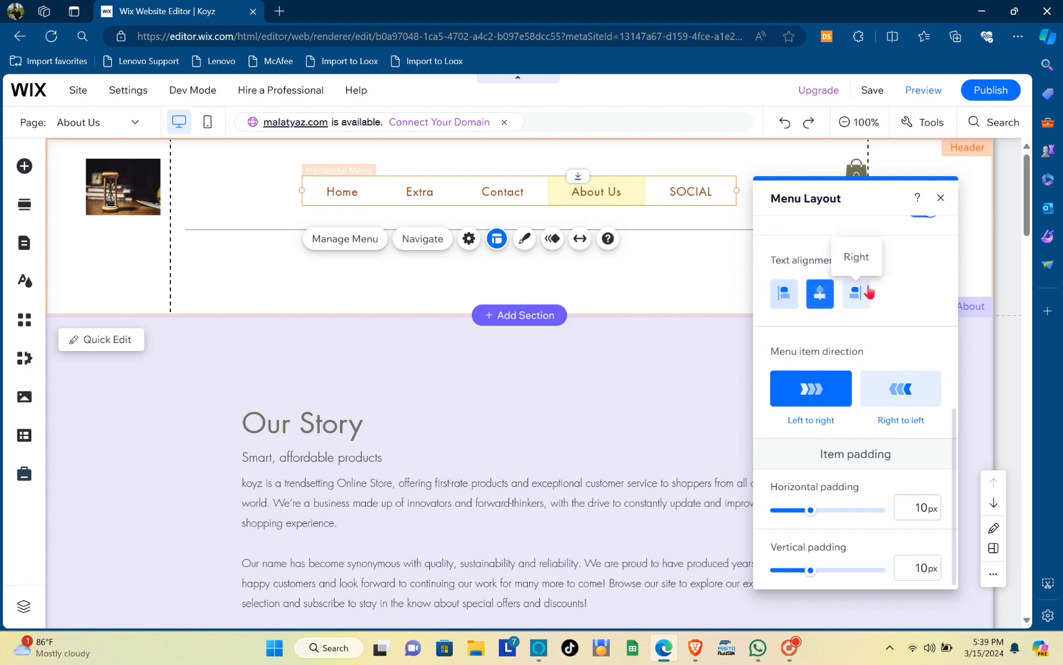
left_click(852, 295)
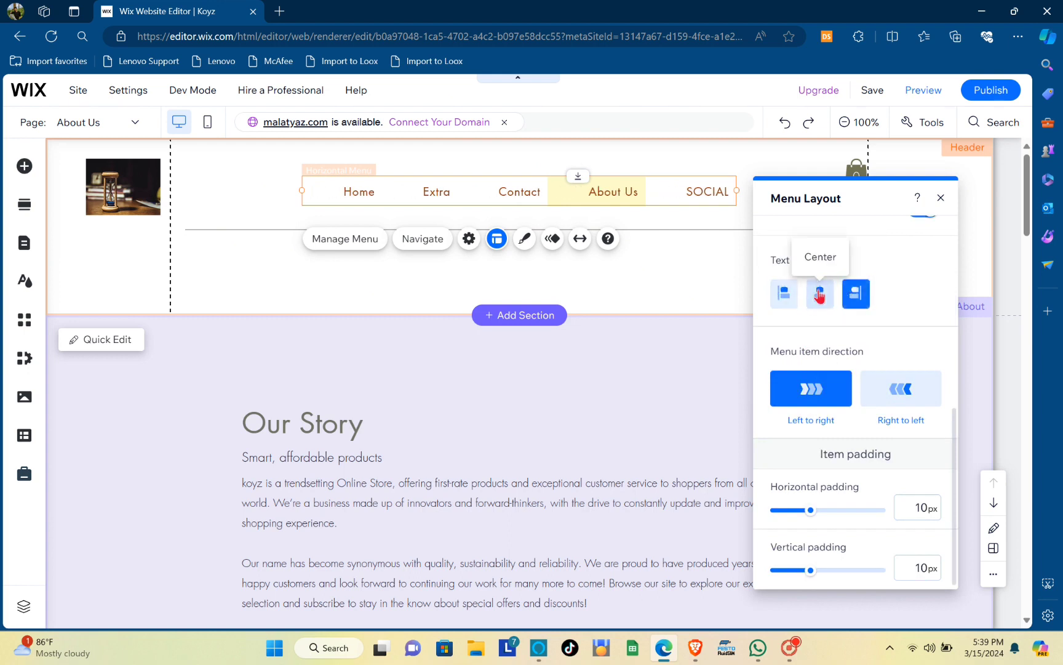
left_click(820, 294)
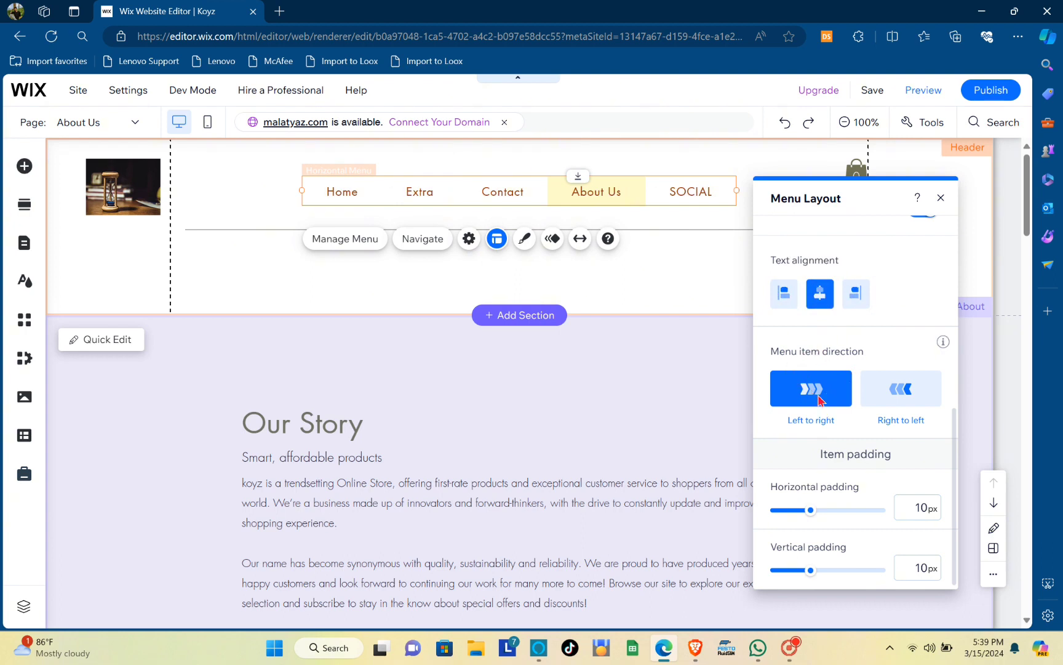
left_click(912, 396)
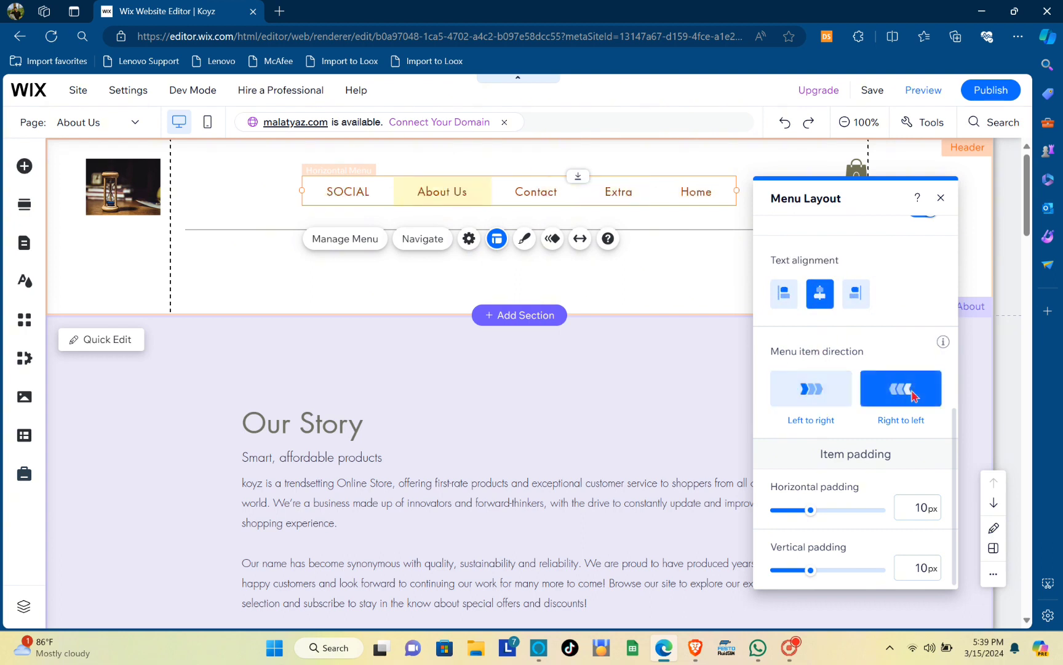
left_click(814, 392)
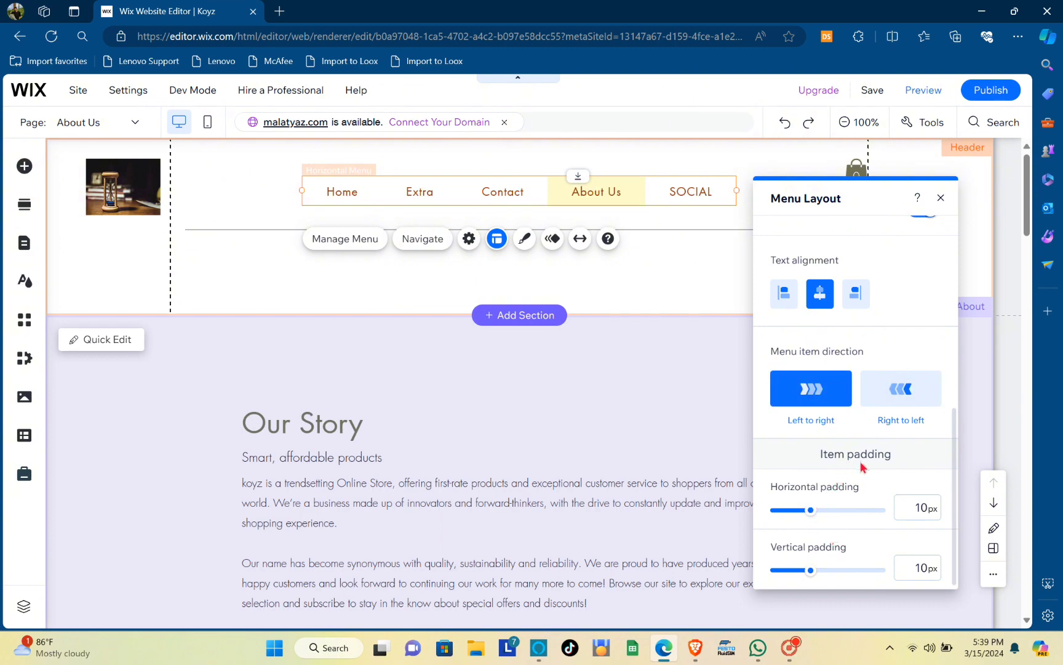
Set the menu items' vertical padding to 8 px and reduce their horizontal padding.
left_click_drag(810, 509, 776, 510)
mouse_move(814, 578)
left_mouse_down()
mouse_move(800, 574)
mouse_move(851, 580)
mouse_move(780, 578)
mouse_move(804, 571)
left_mouse_up()
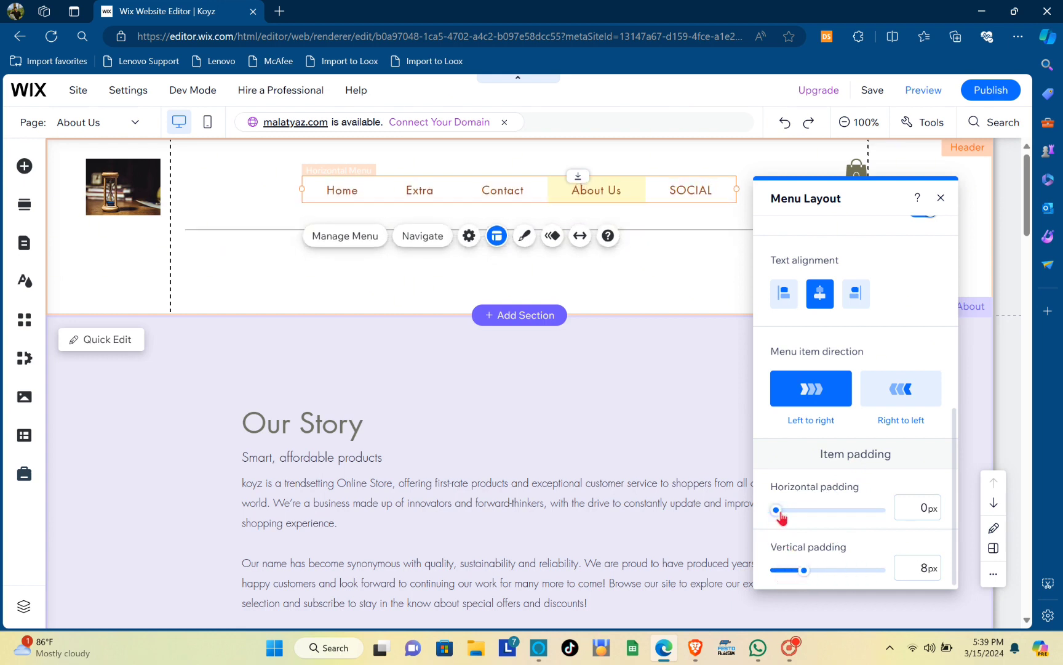
left_click_drag(777, 510, 802, 510)
Check the menu's submenu layout settings and open the management of its menu items from there.
scroll(832, 302, "up", 5)
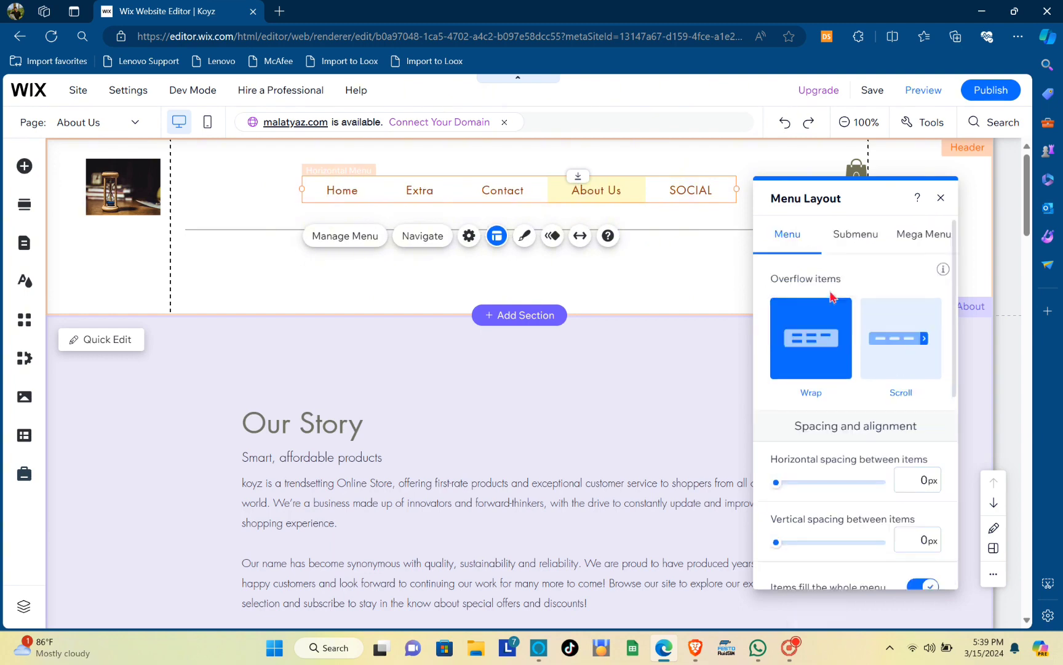
left_click(859, 236)
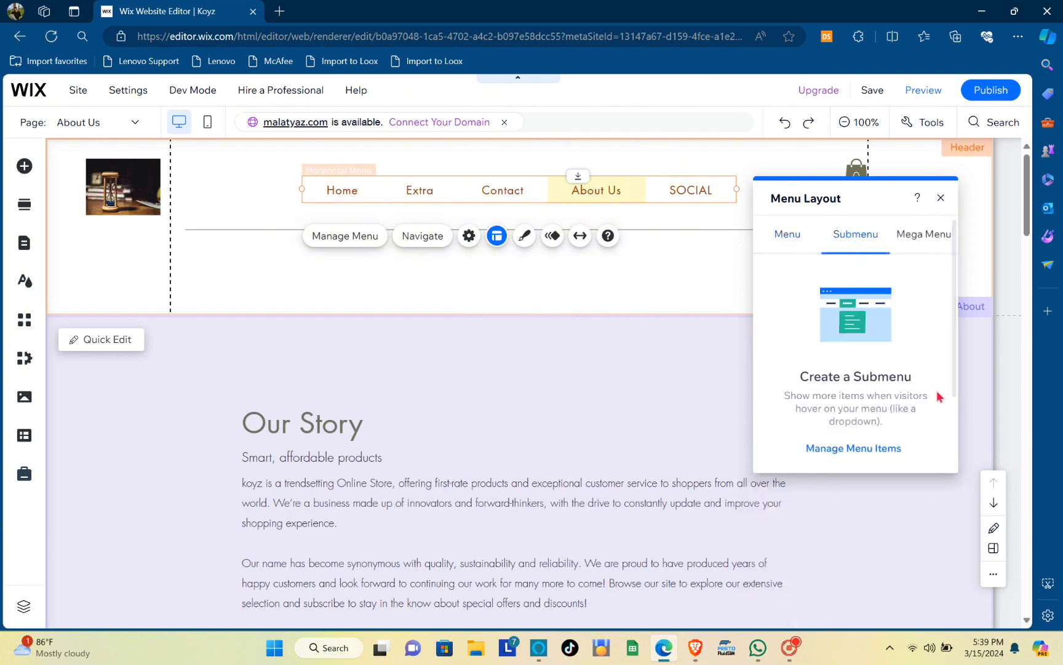
left_click(836, 449)
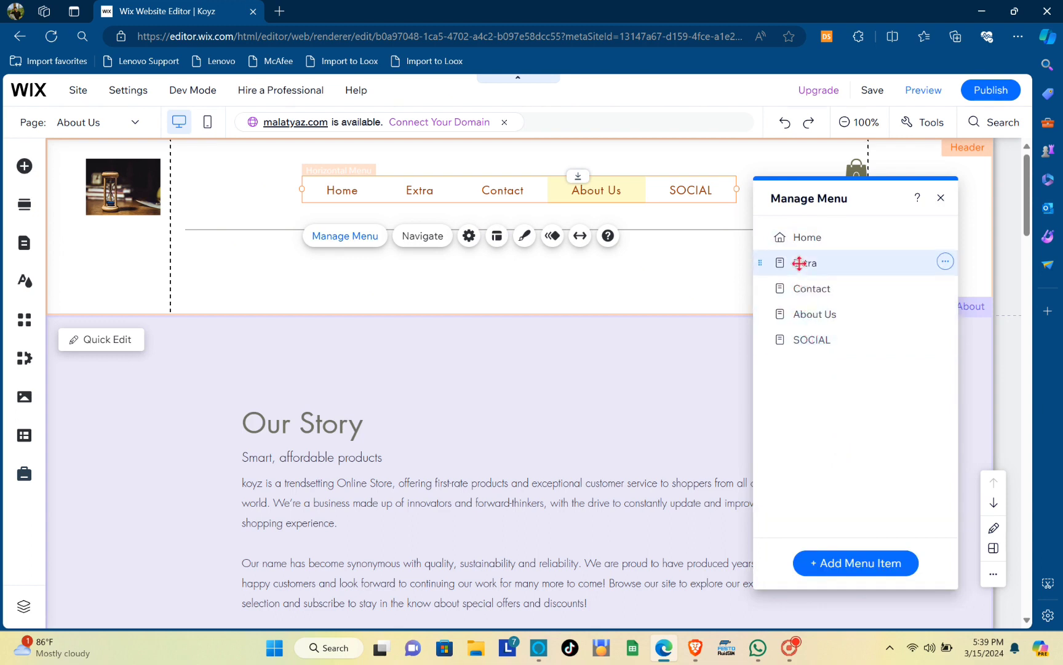
Examine the page options for Extra and About Us and the name editing of the Extra and SOCIAL items.
mouse_move(817, 262)
left_mouse_down()
mouse_move(845, 266)
mouse_move(823, 268)
mouse_move(827, 260)
left_mouse_up()
left_click(945, 261)
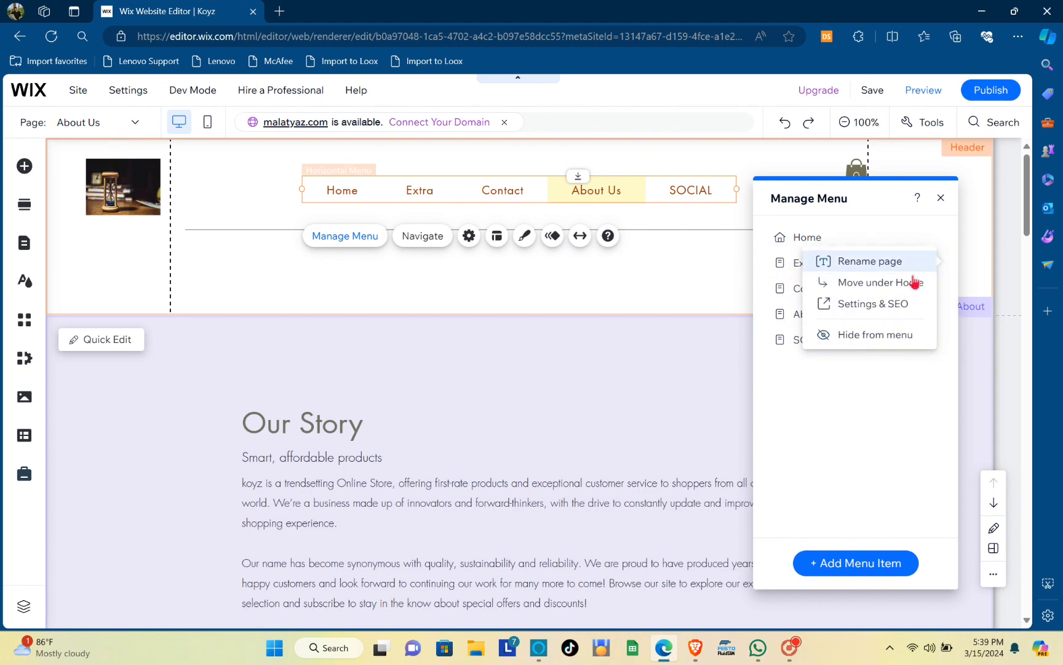
left_click(878, 407)
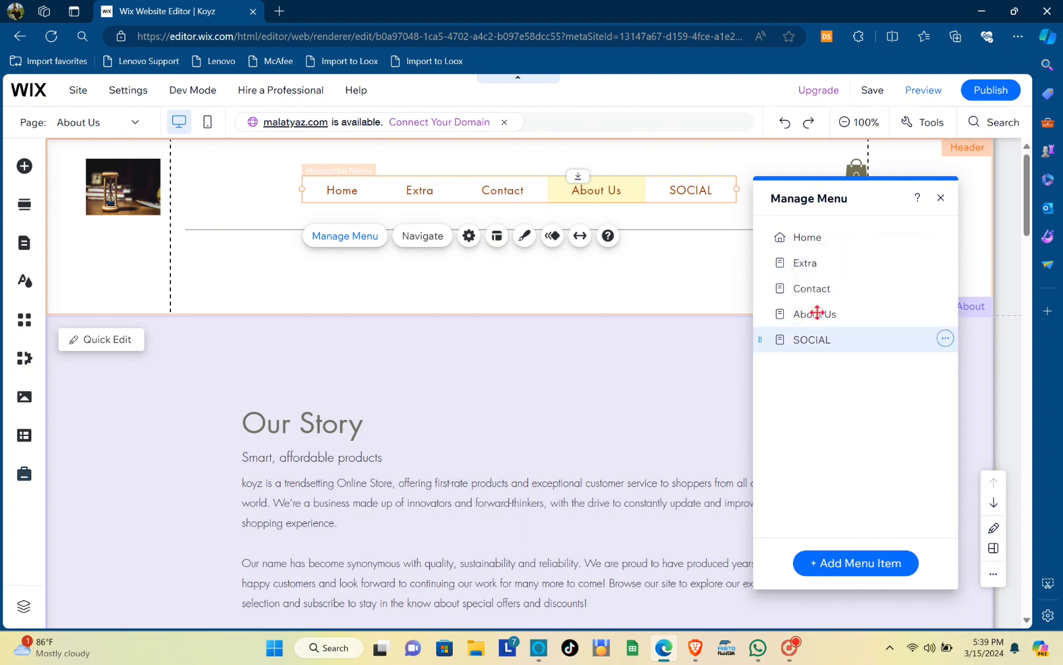
double_click(808, 267)
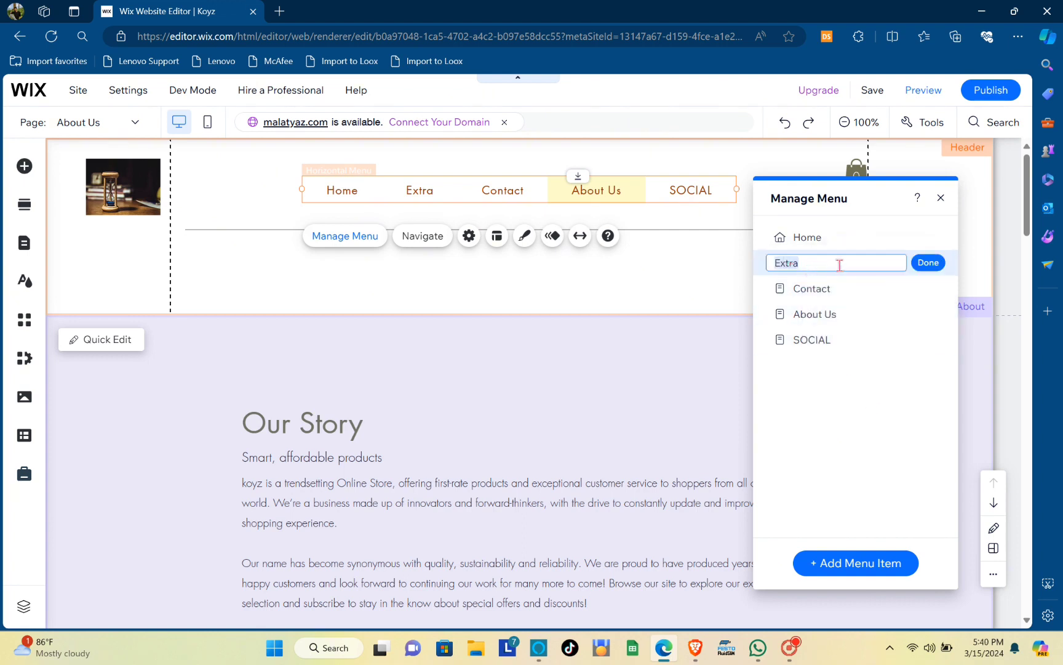
left_click(936, 269)
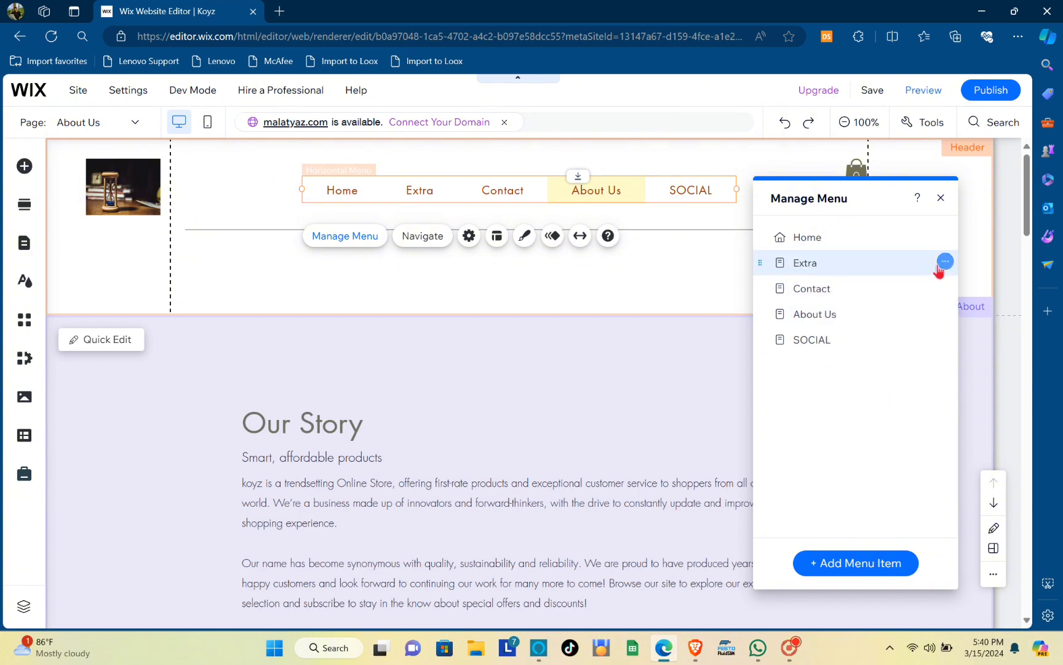
double_click(799, 333)
left_click(926, 345)
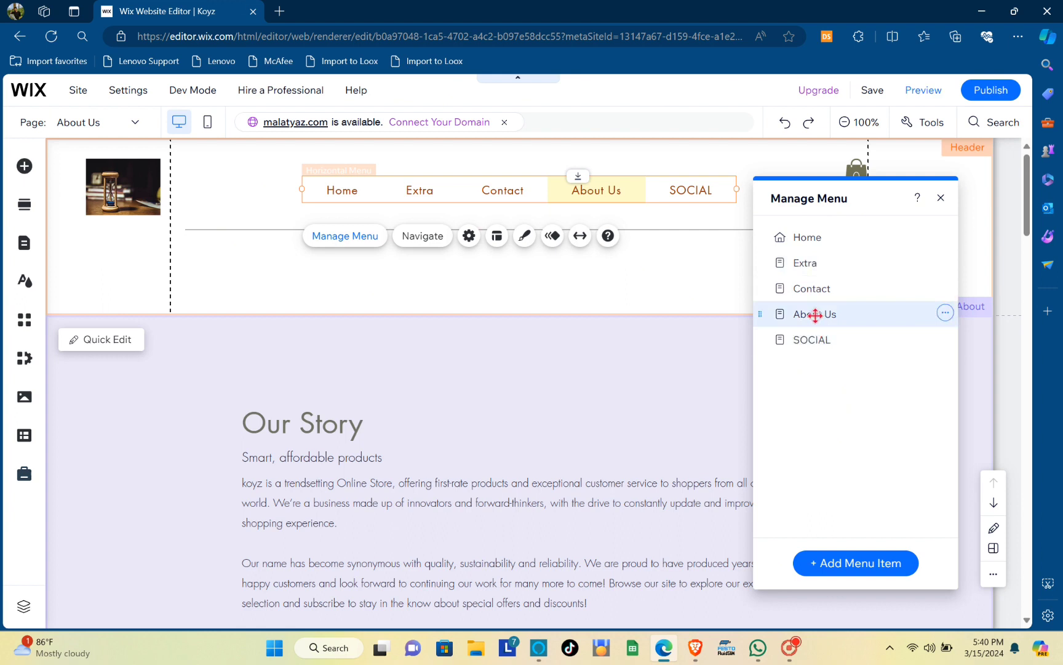
left_click(945, 313)
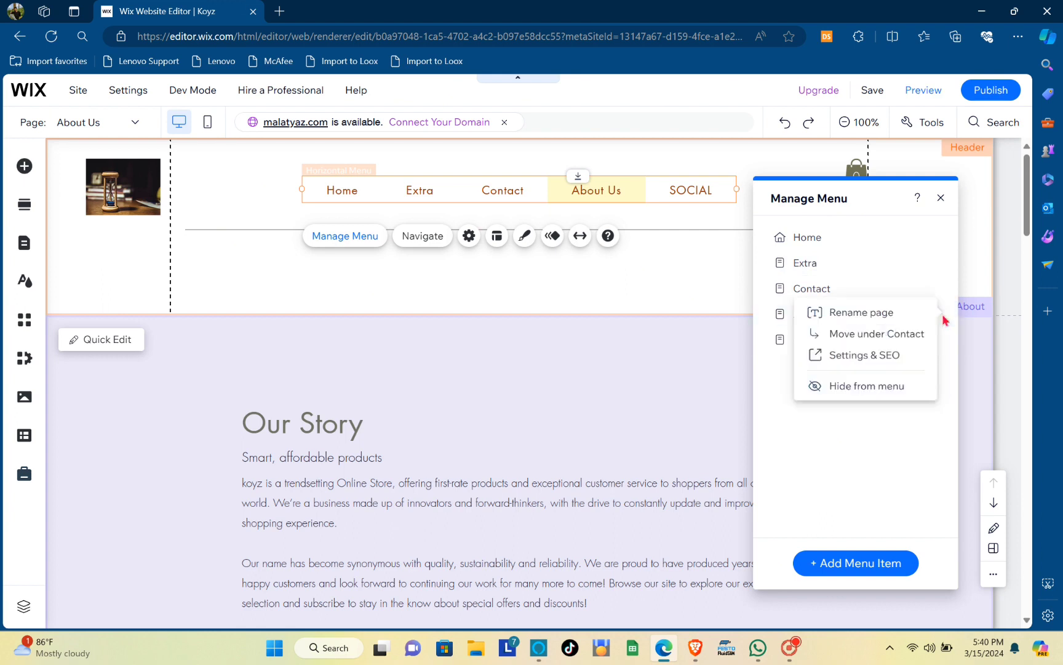
left_click(893, 417)
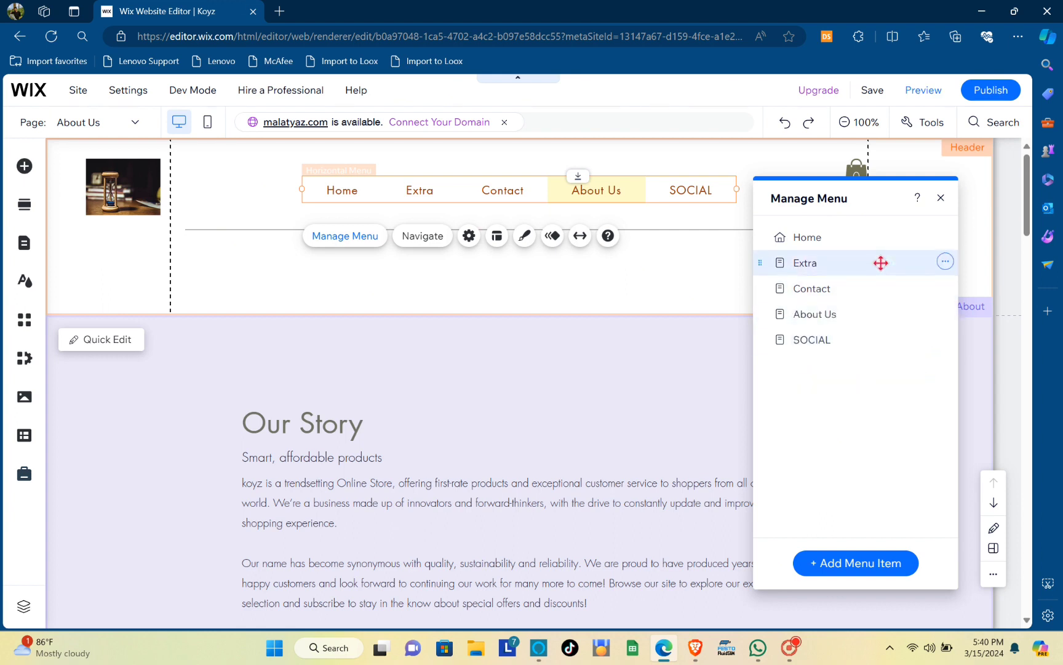
Move the Extra page under Home as a submenu item and close the menu management.
left_click(951, 263)
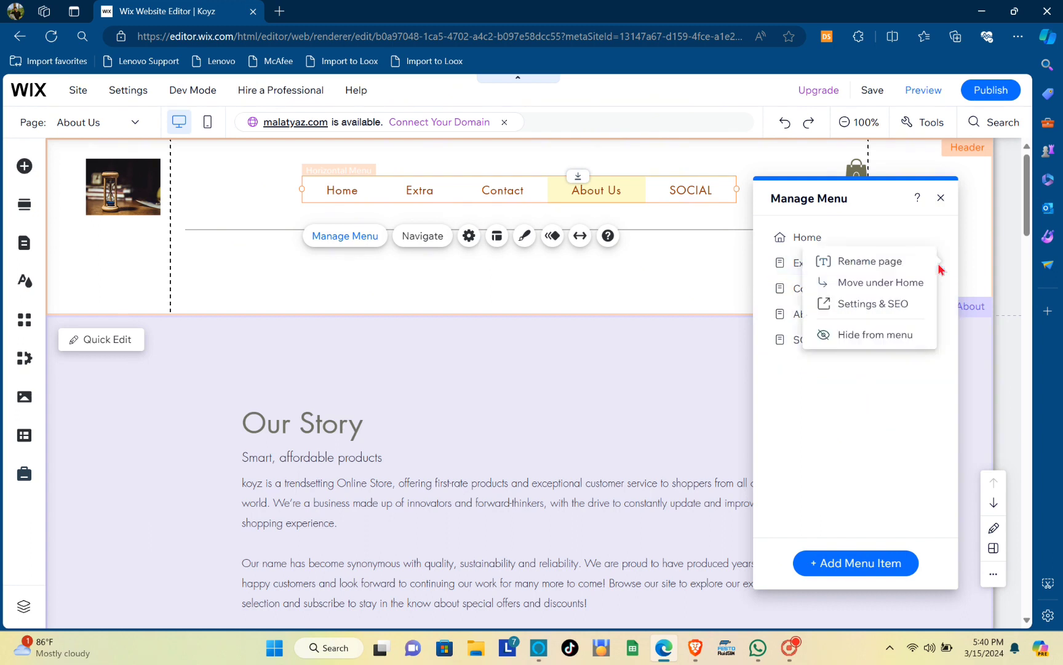
left_click(877, 286)
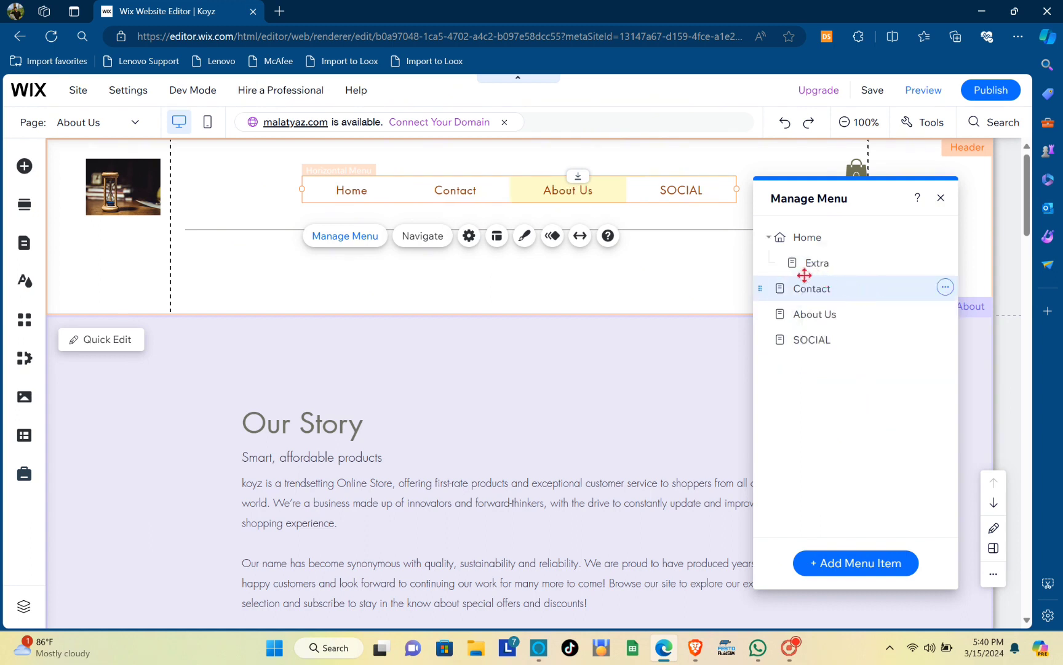
left_click(940, 197)
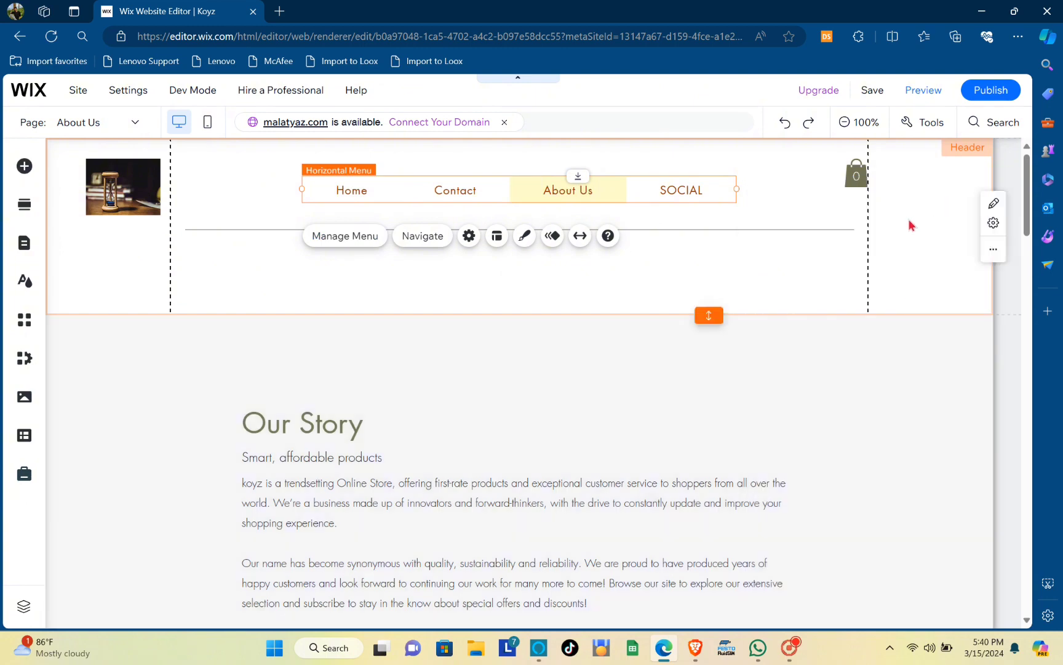
Check the mega menu section of the horizontal menu's layout settings and close them.
left_click(497, 239)
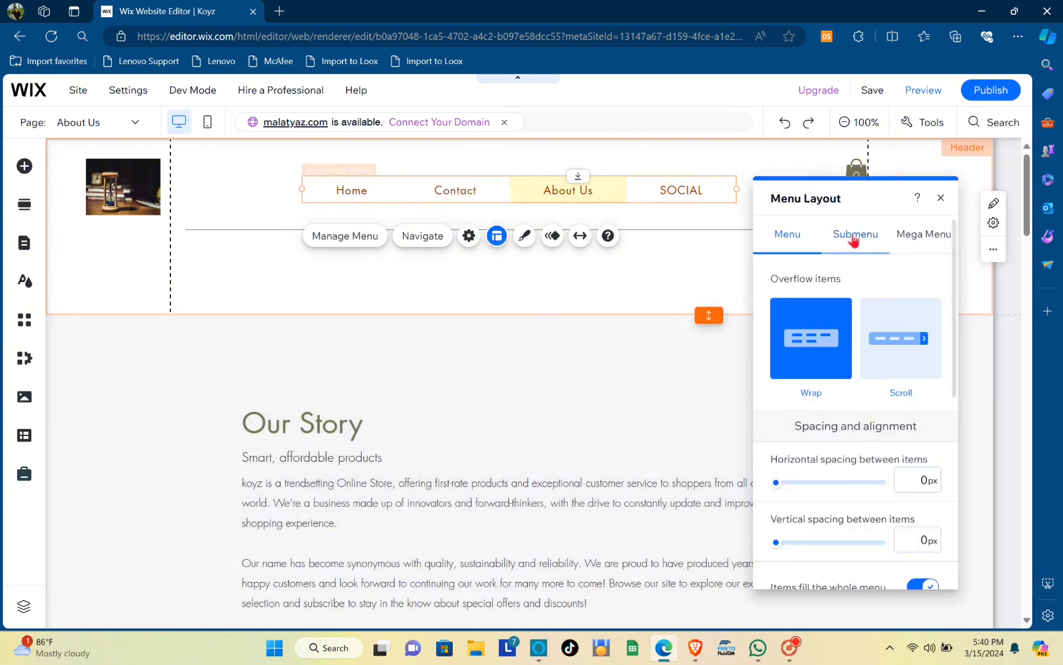
left_click(907, 237)
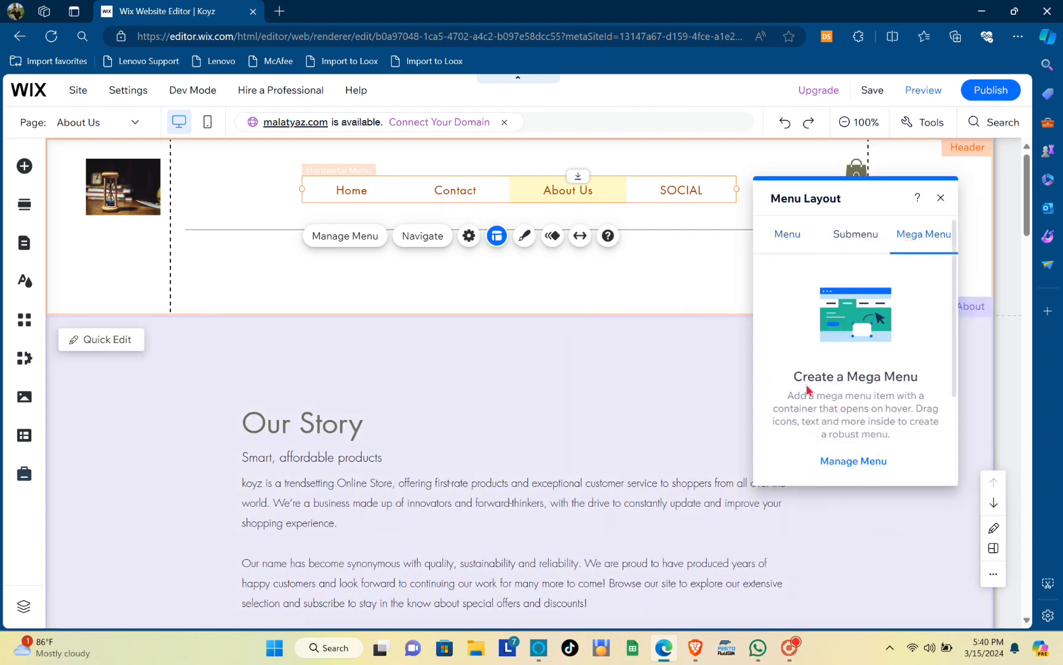
left_click(941, 198)
Open the horizontal menu's design settings and browse the preset menu styles.
left_click(525, 236)
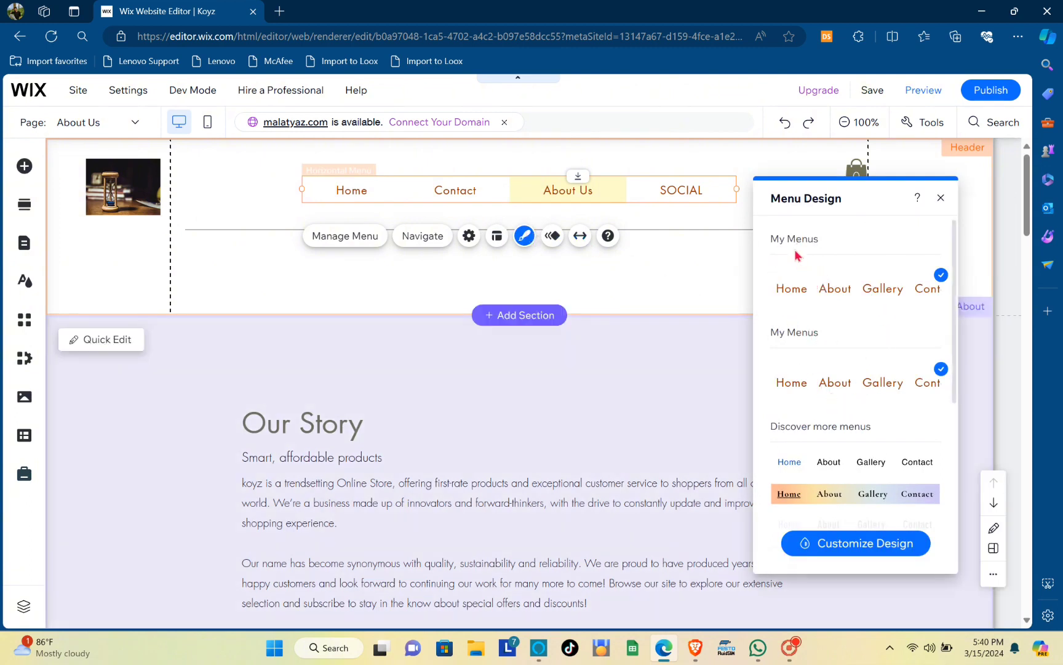
scroll(830, 302, "down", 5)
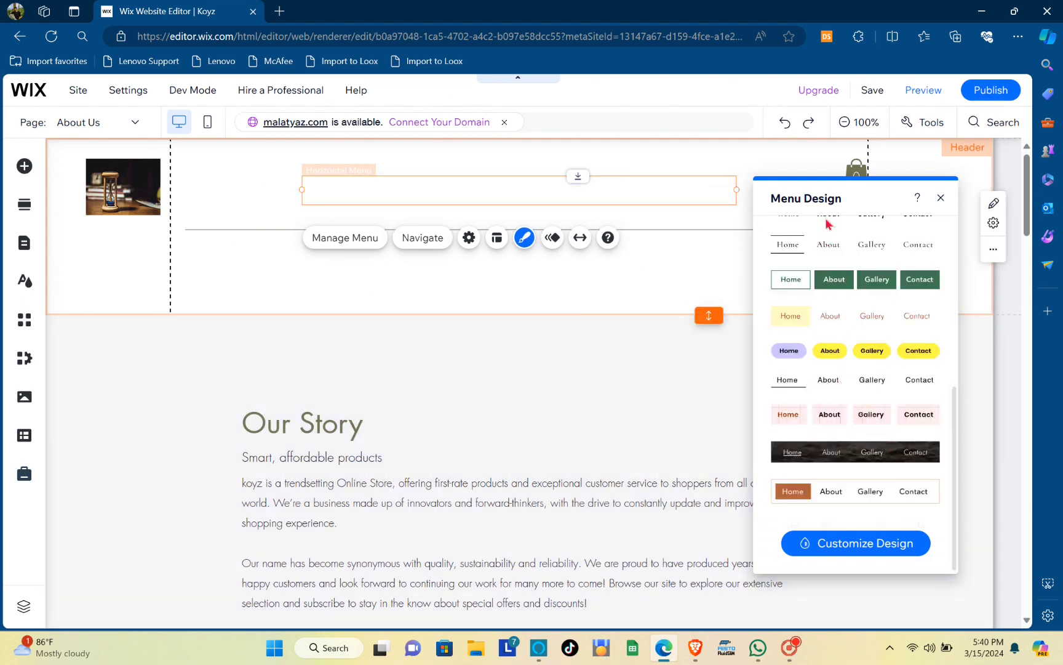
scroll(856, 314, "up", 5)
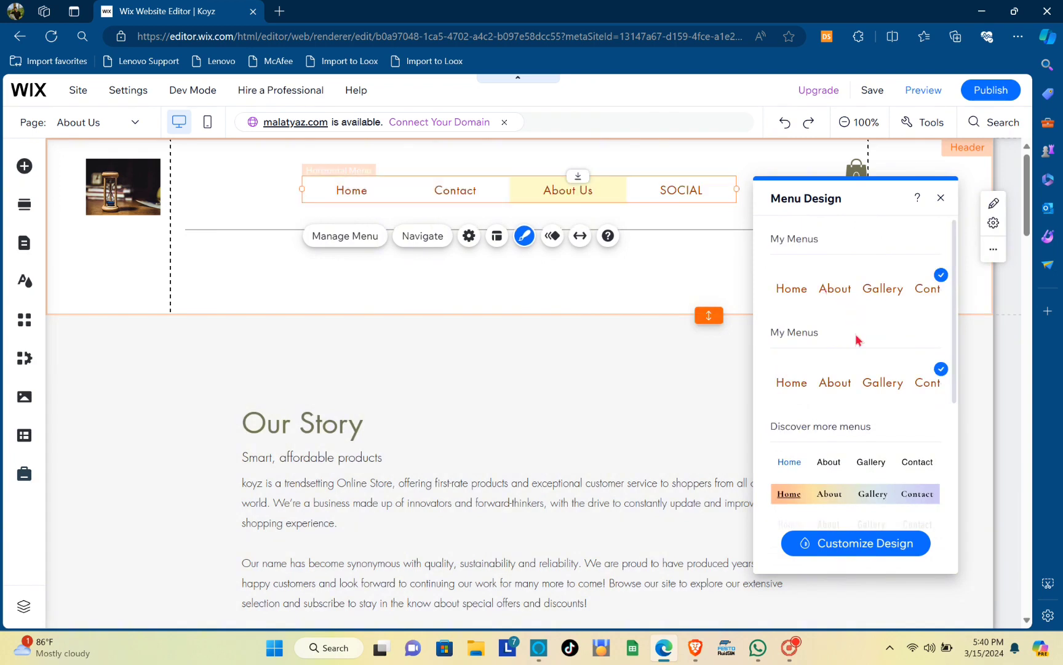
scroll(846, 323, "down", 5)
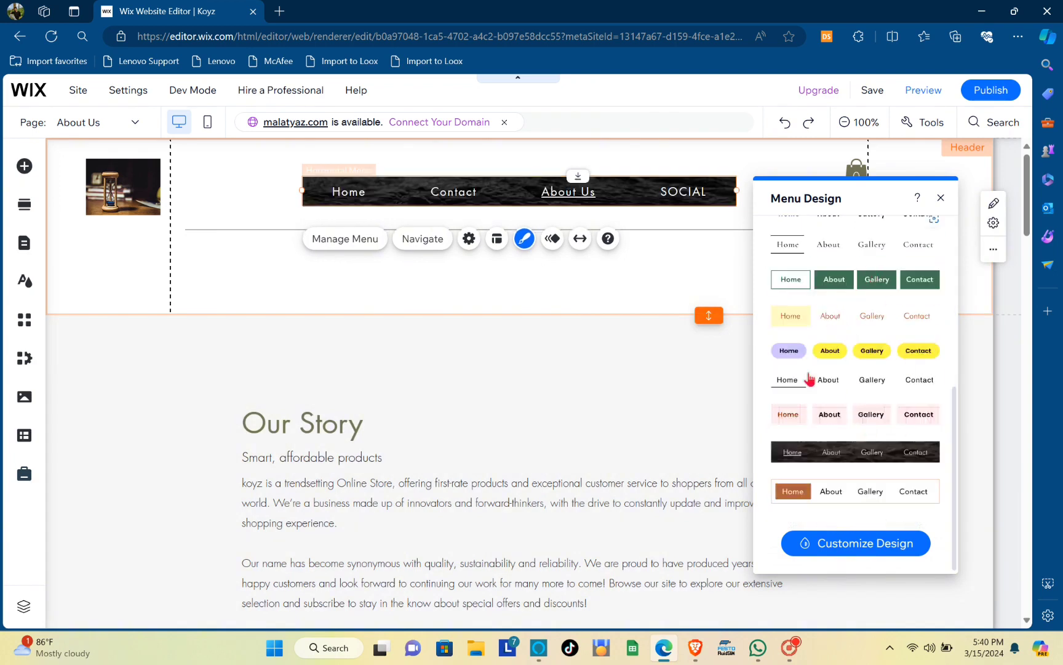
Customize the menu container's background fill with the grey theme color #93908F at 50% opacity.
left_click(862, 544)
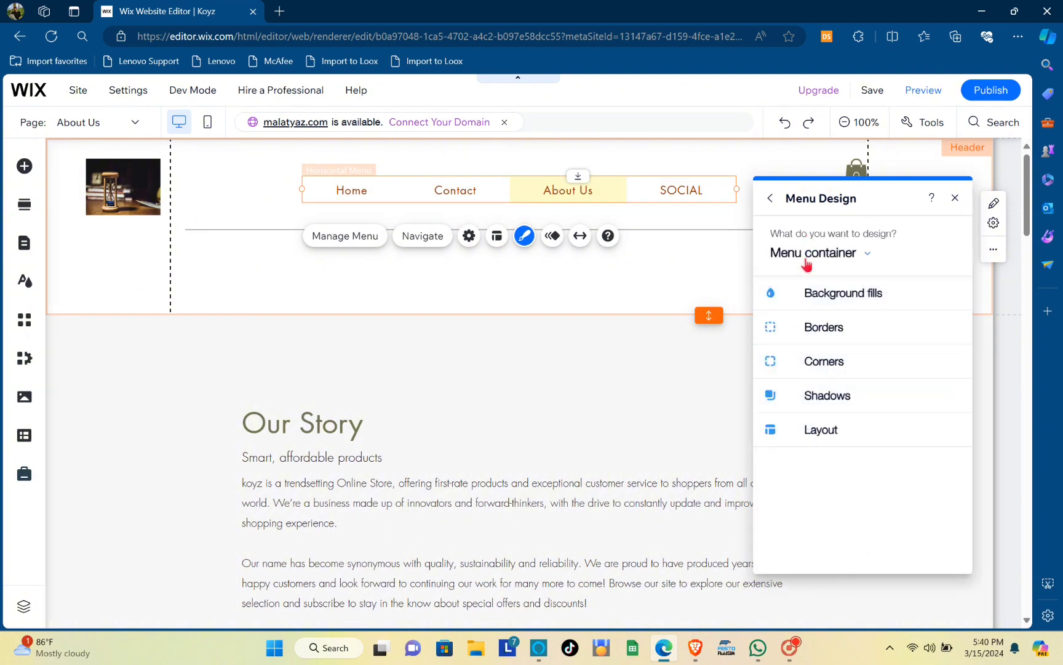
left_click(865, 254)
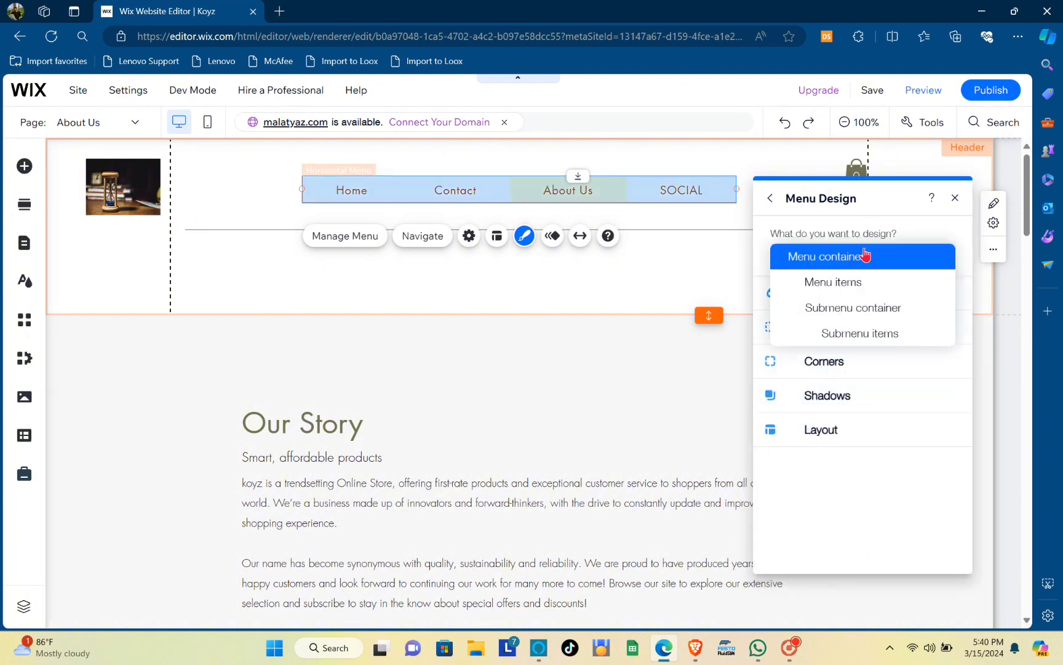
left_click(866, 255)
left_click(866, 255)
left_click(866, 254)
left_click(869, 296)
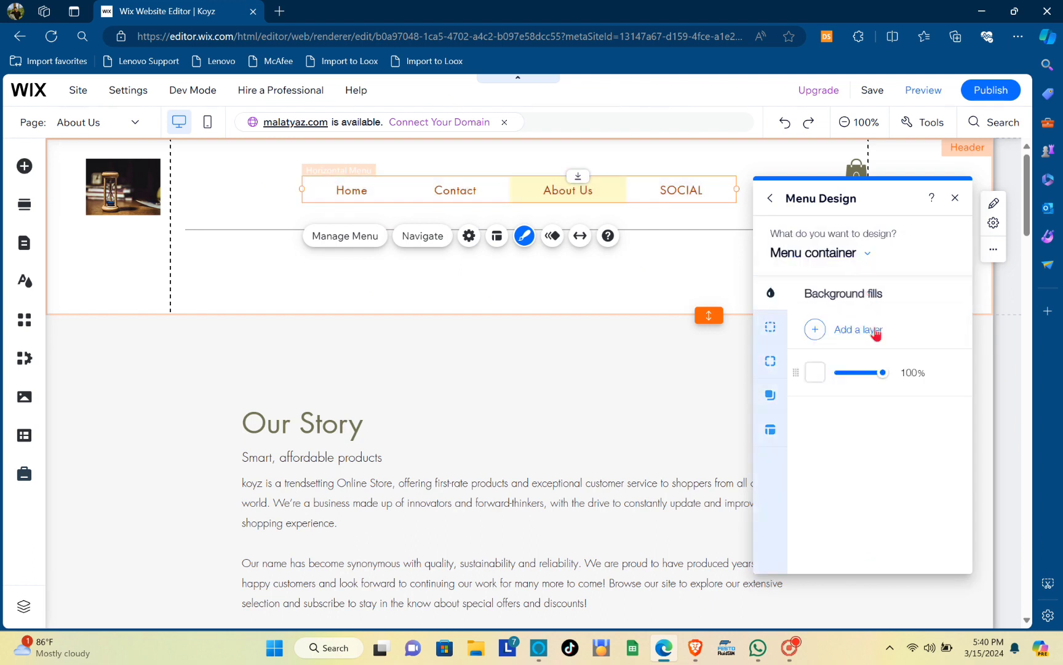
left_click(814, 377)
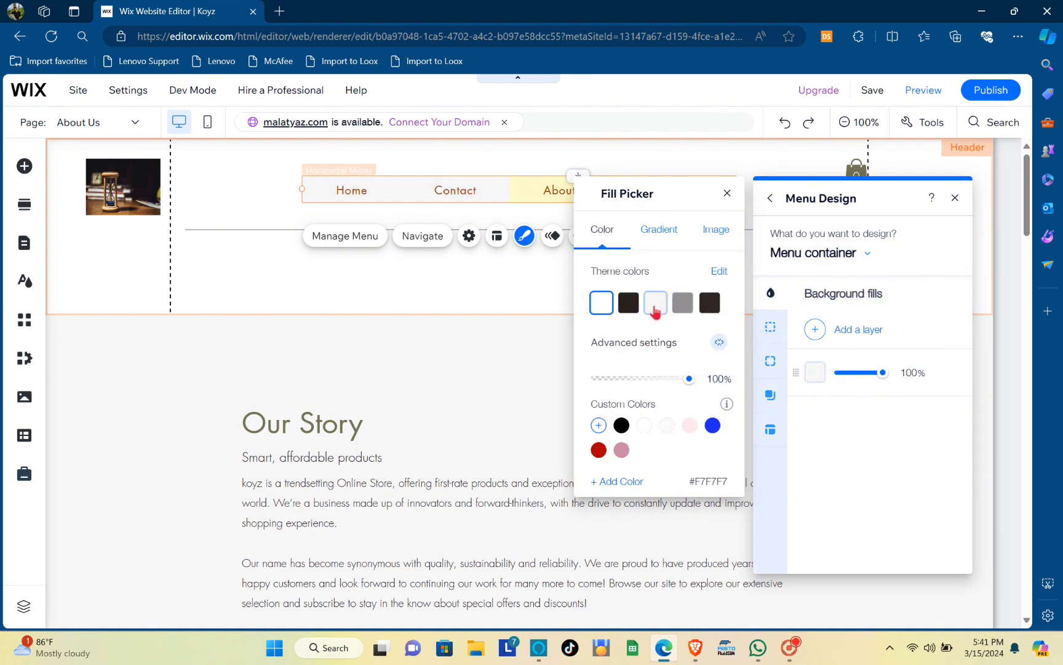
left_click(690, 304)
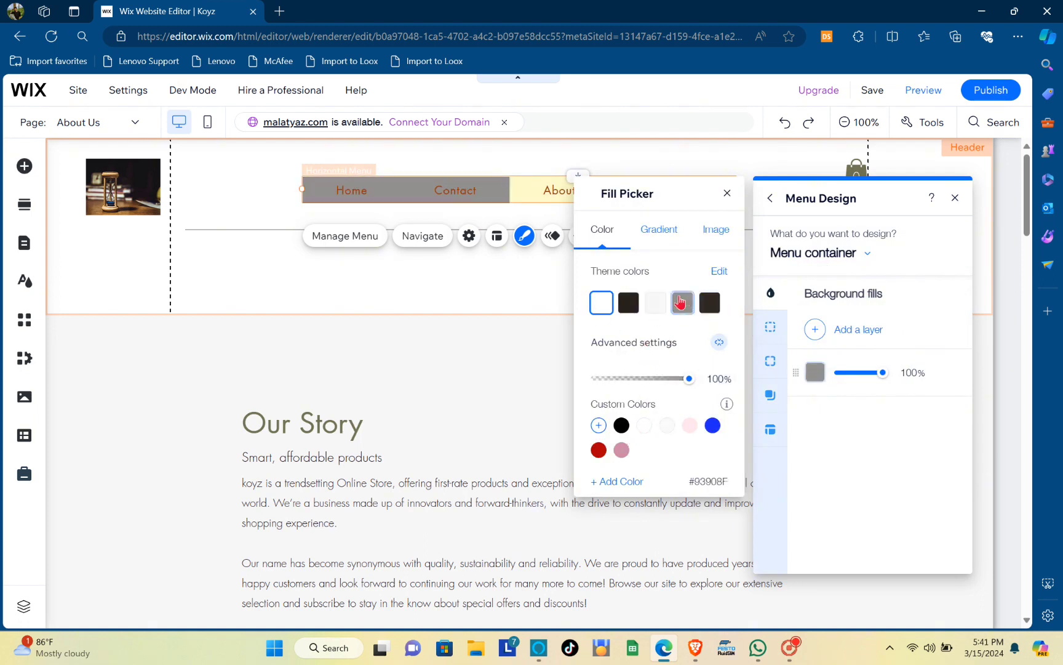
left_click(680, 302)
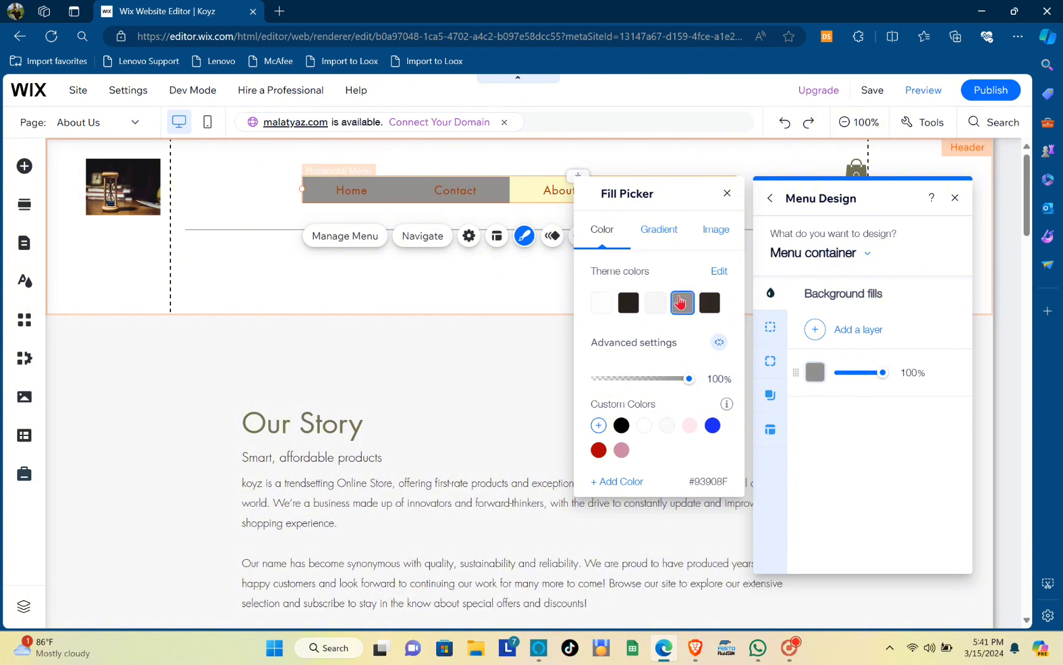
left_click(724, 195)
left_click_drag(883, 372, 862, 388)
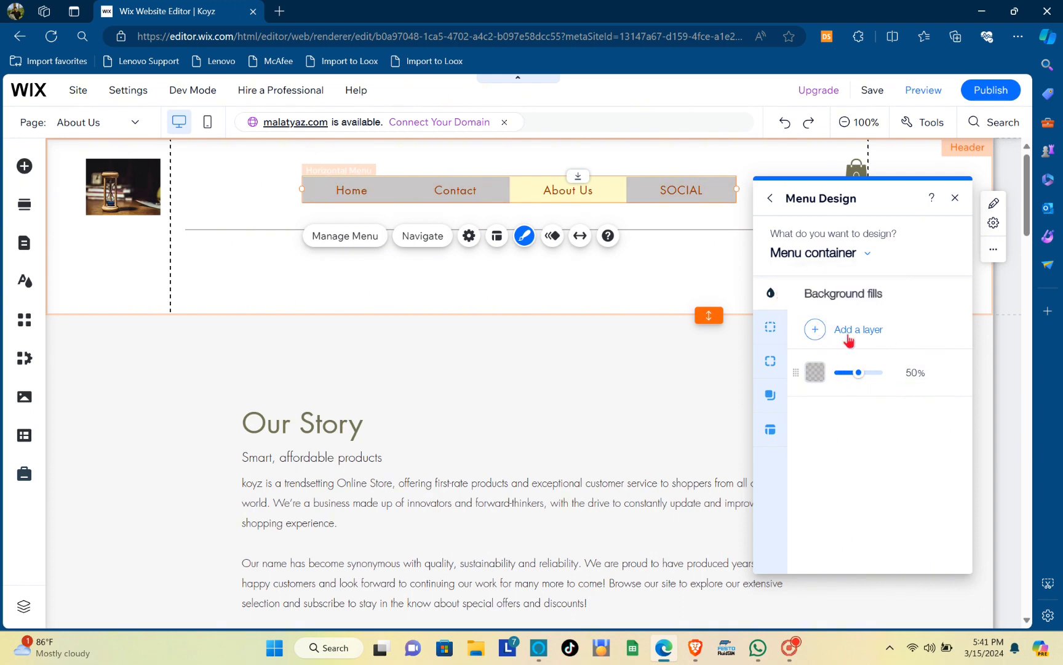
Examine the menu container's border, corner, shadow and padding settings, and return to its background fills.
left_click(840, 255)
left_click(843, 257)
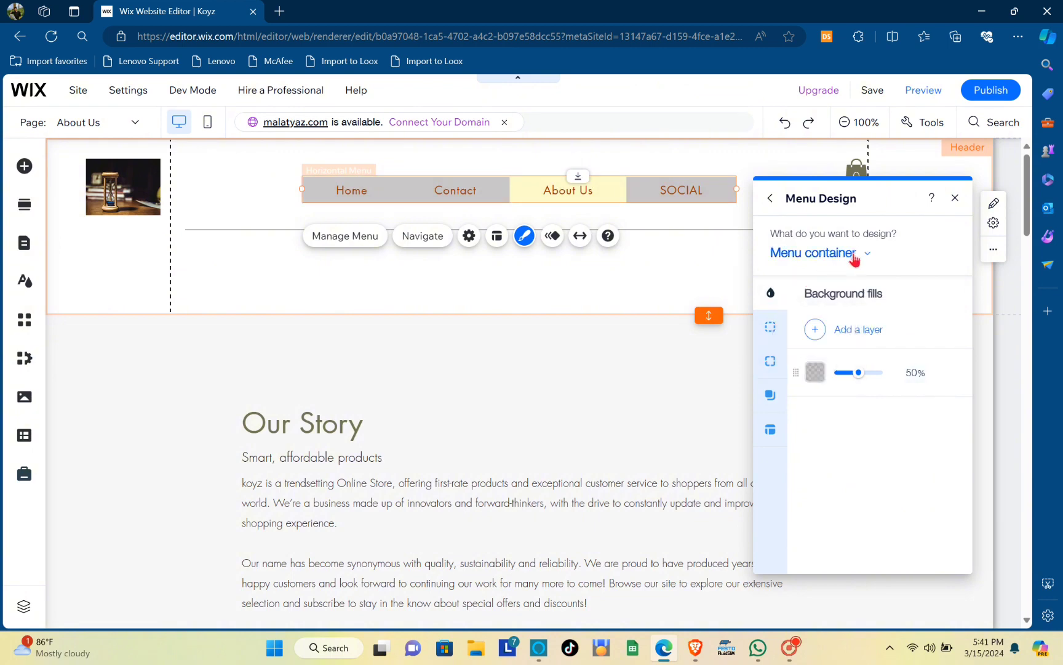
left_click(773, 325)
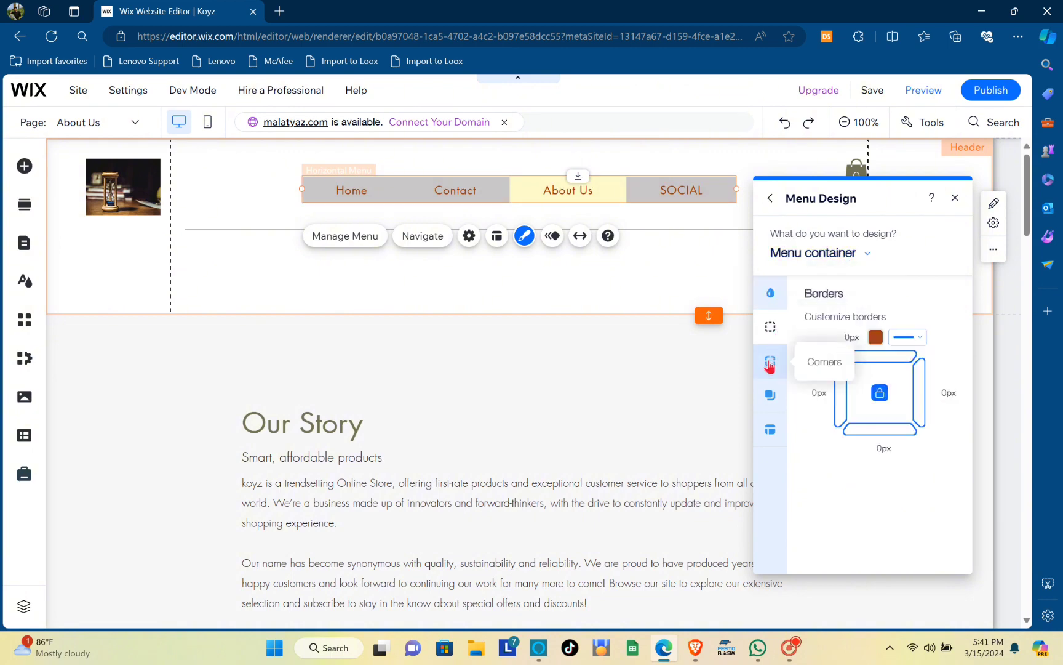
left_click(770, 360)
left_click(770, 394)
left_click(771, 427)
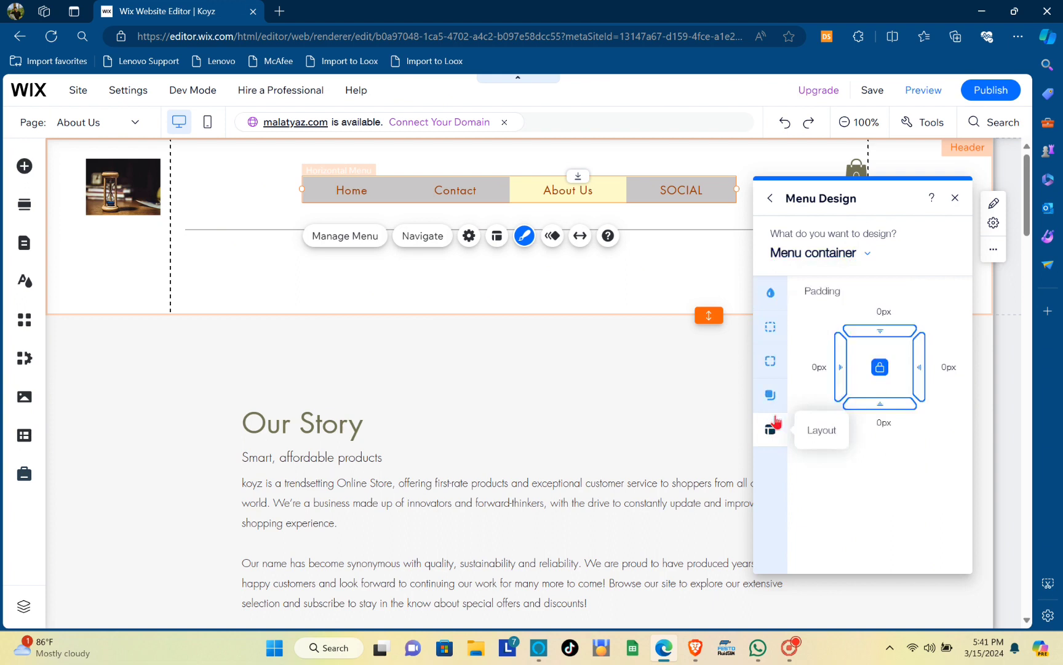
left_click(770, 293)
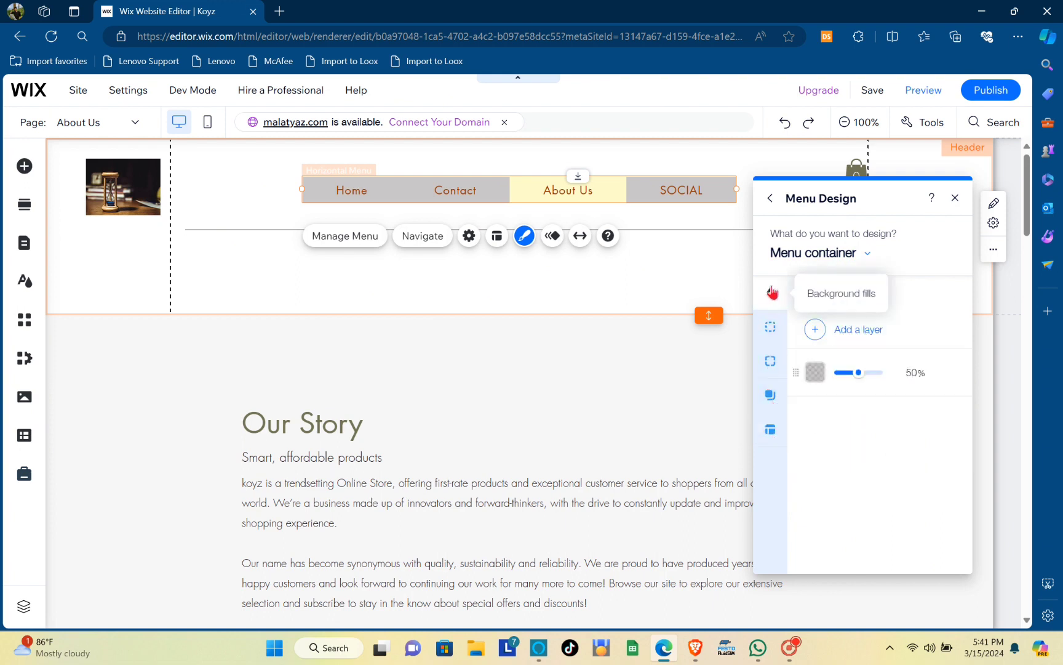
Try theme colors for the menu items' regular background fill and raise the fill's opacity.
left_click(864, 256)
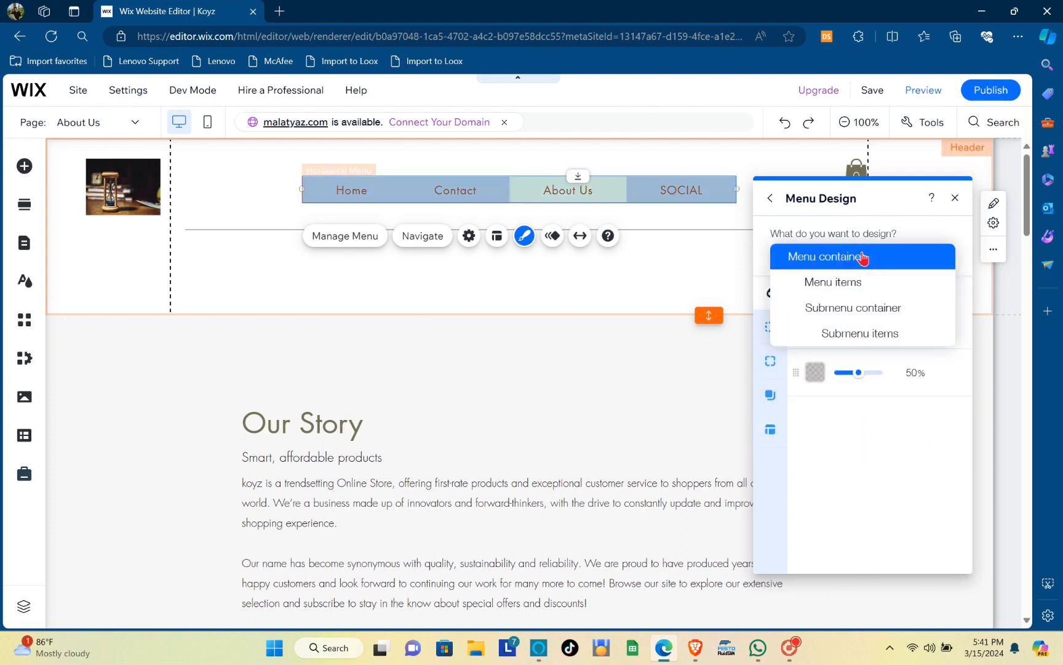
left_click(845, 284)
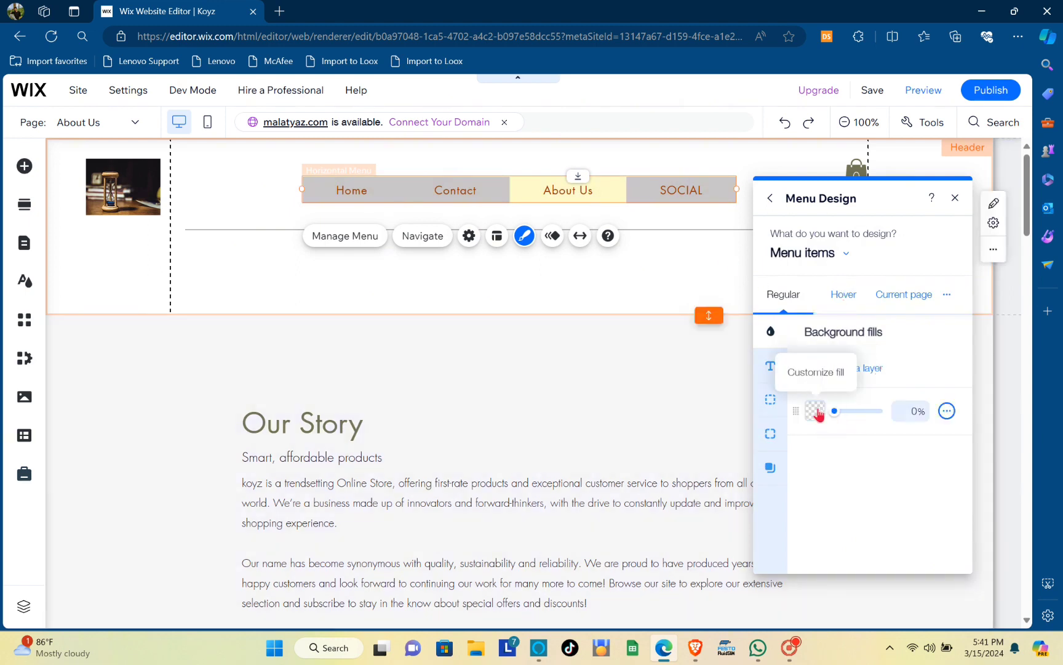
left_click(816, 410)
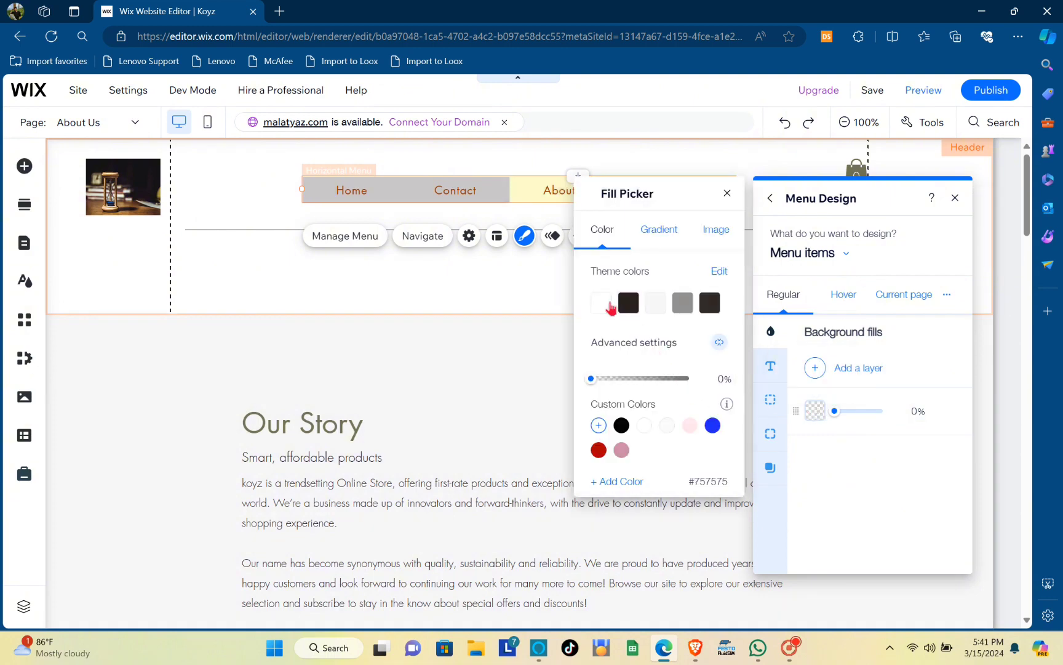
left_click(653, 301)
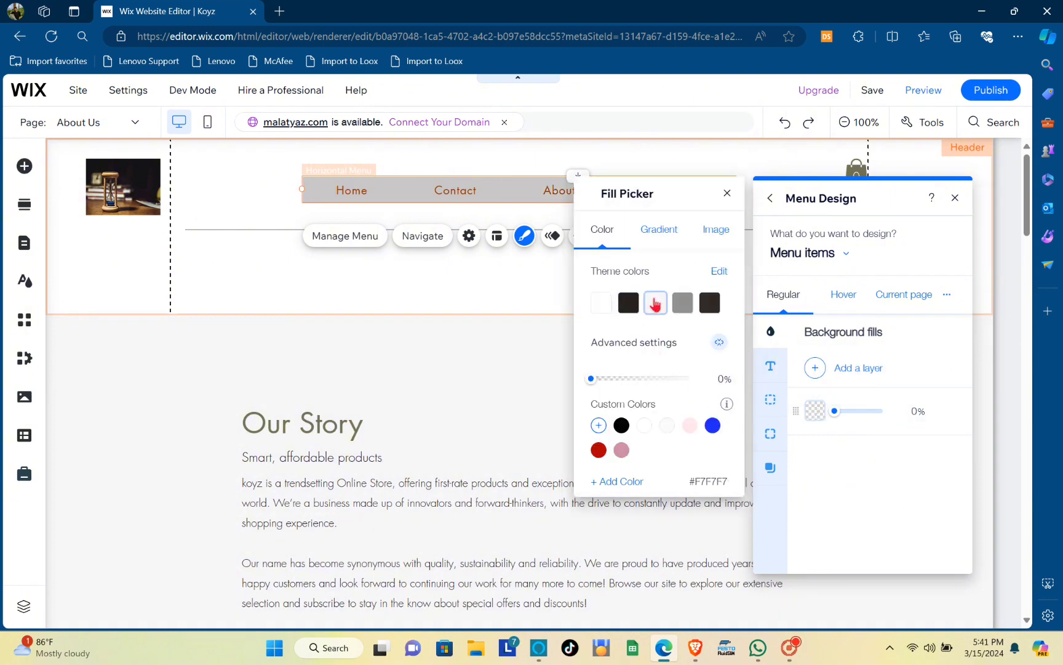
left_click(629, 302)
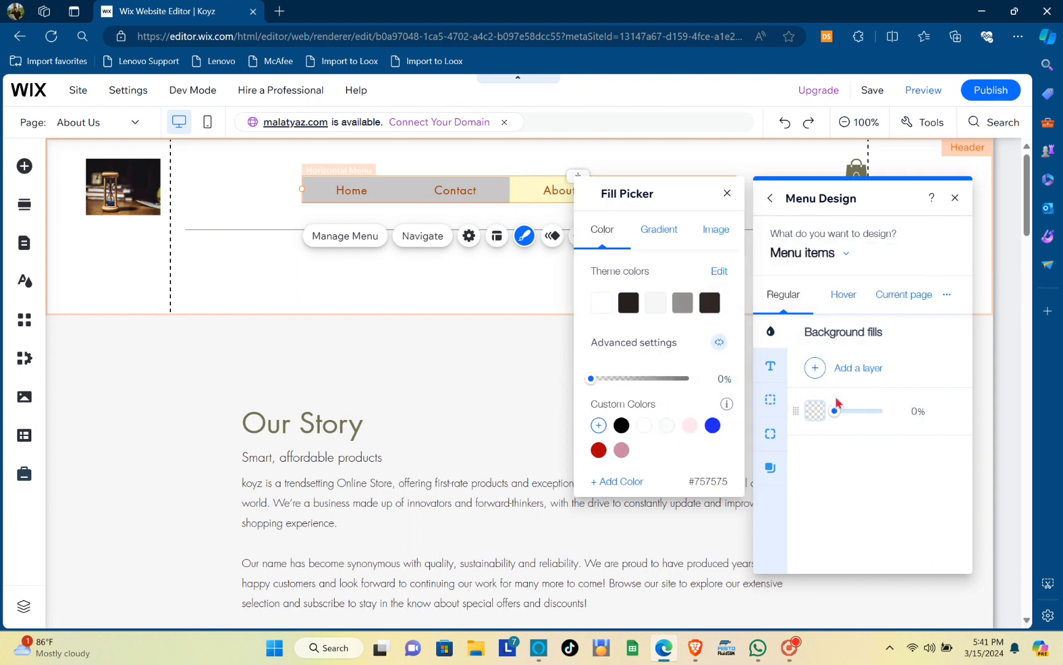
left_click_drag(835, 411, 852, 417)
Fill the menu items' hover background with a new custom olive color, #68620E.
left_click(843, 300)
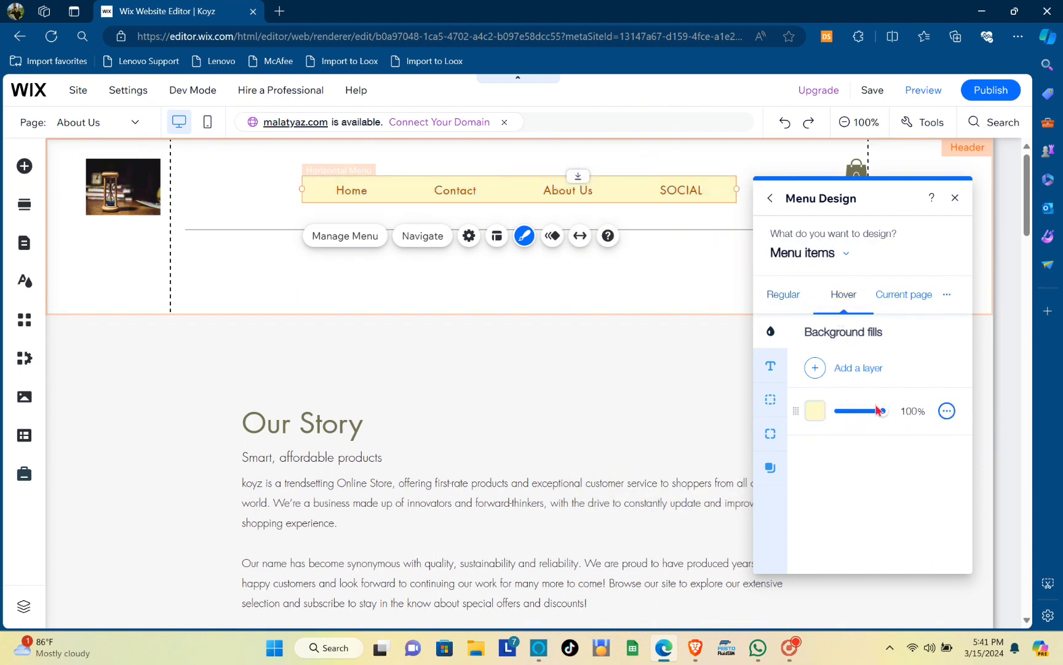
mouse_move(880, 413)
left_mouse_down()
mouse_move(855, 417)
mouse_move(888, 415)
left_mouse_up()
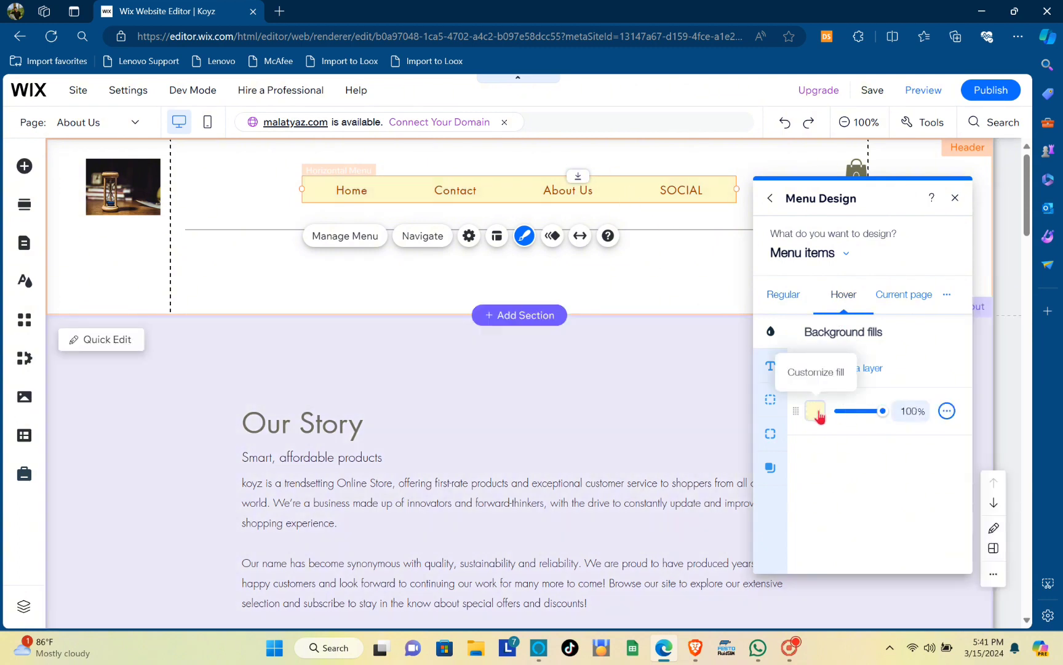
left_click(815, 411)
left_click(598, 450)
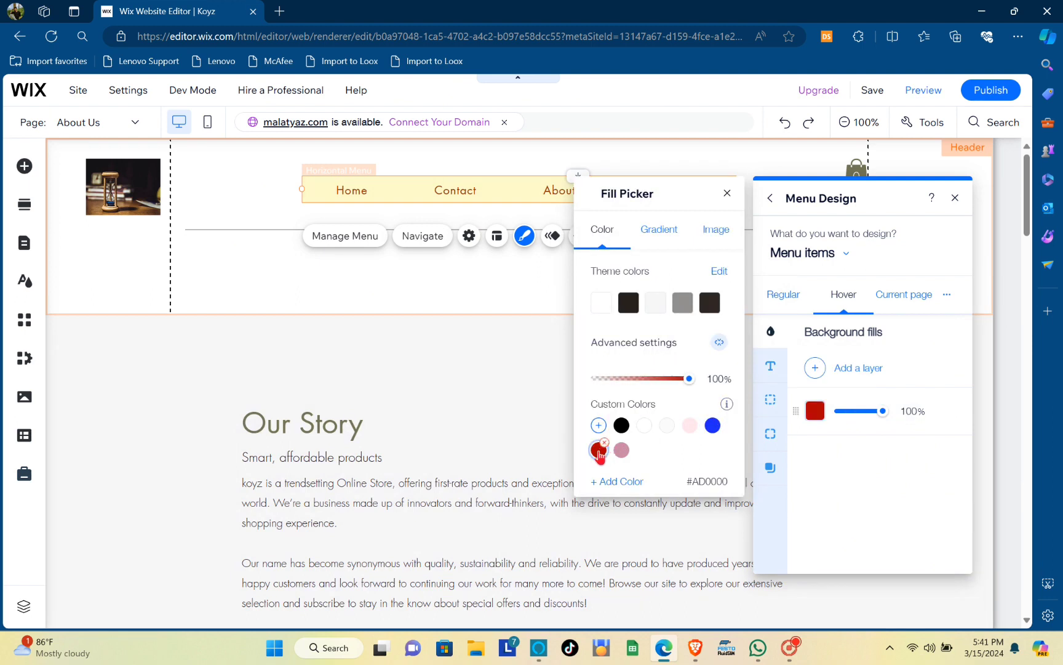
left_click(634, 482)
mouse_move(631, 326)
left_mouse_down()
mouse_move(631, 311)
mouse_move(696, 315)
left_mouse_up()
left_click(681, 480)
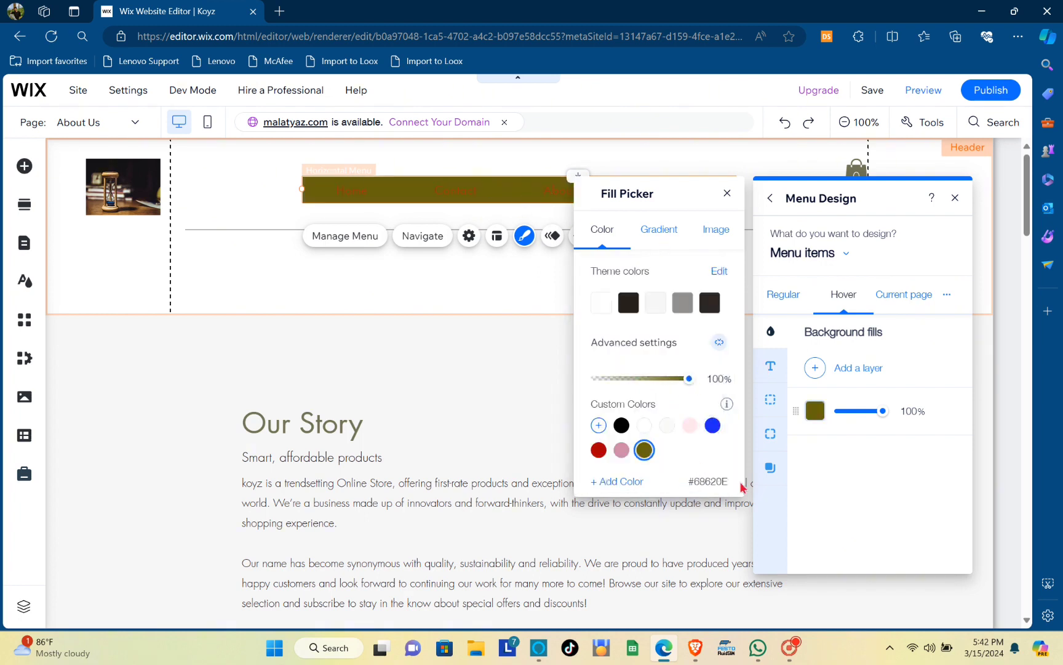
Add the custom yellow #FBF055 and use it as the menu items' hover background fill.
left_click(612, 482)
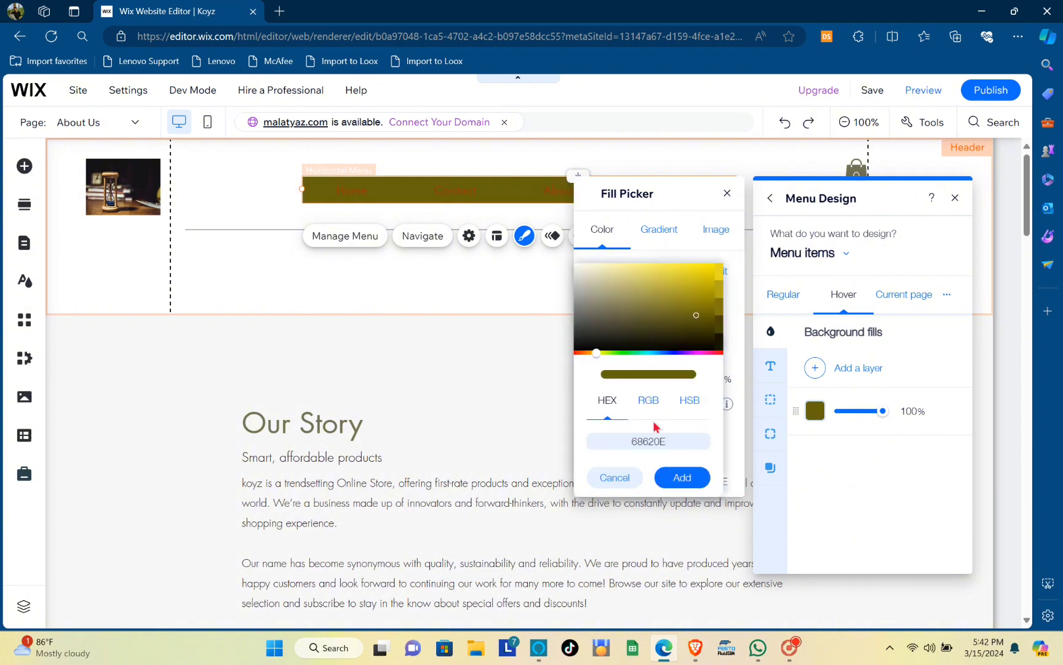
left_click_drag(696, 314, 668, 265)
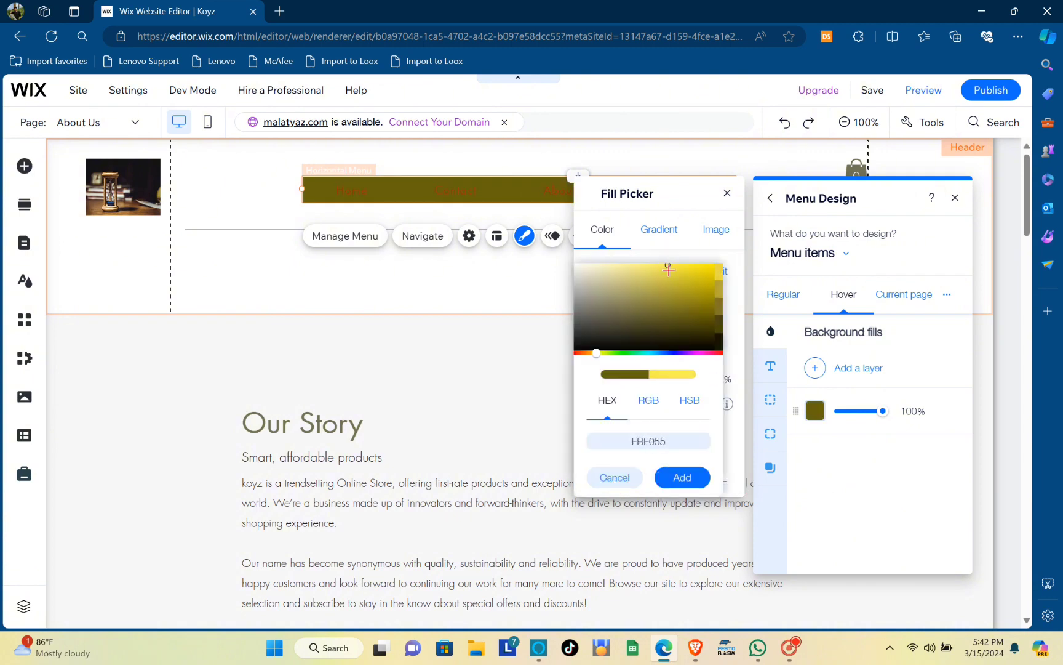
left_click(682, 481)
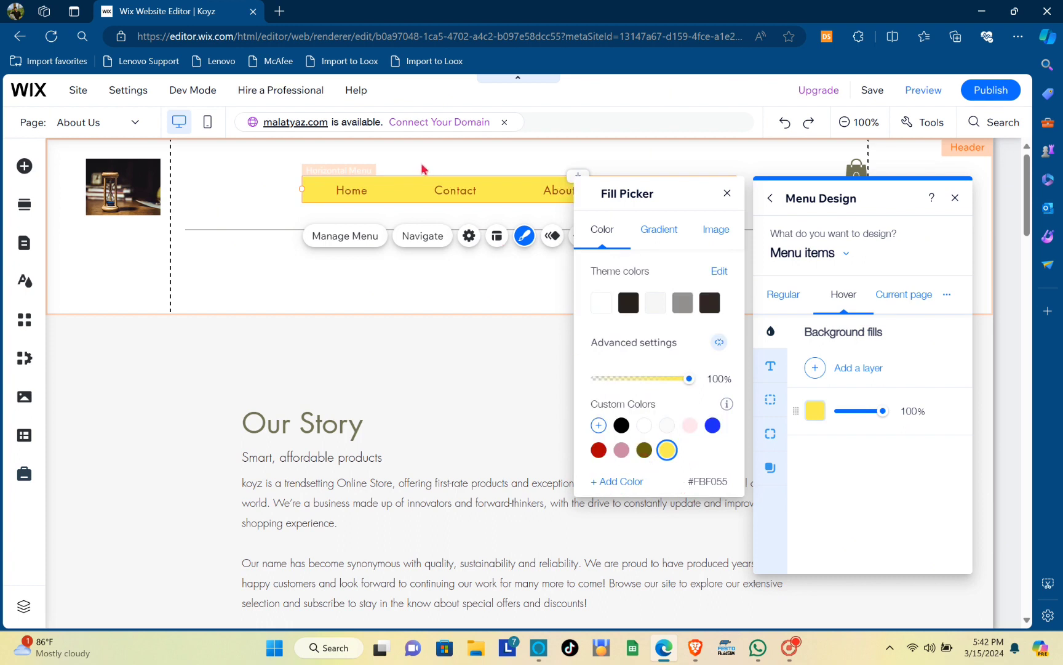
left_click(834, 455)
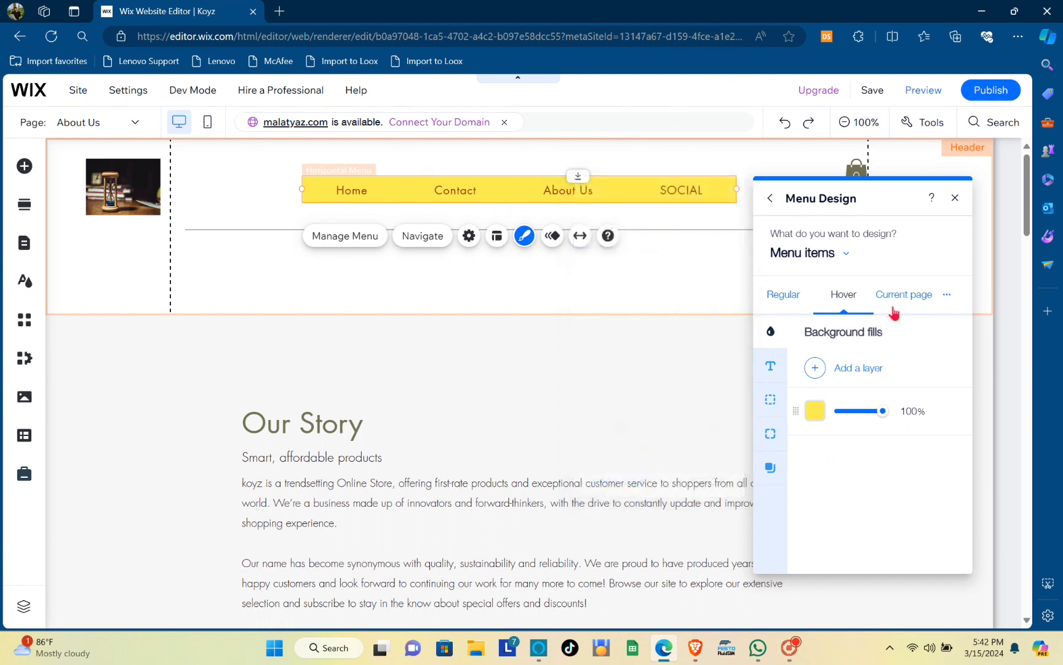
Set the menu items' current page background fill to the grey theme color #93908F.
left_click(904, 298)
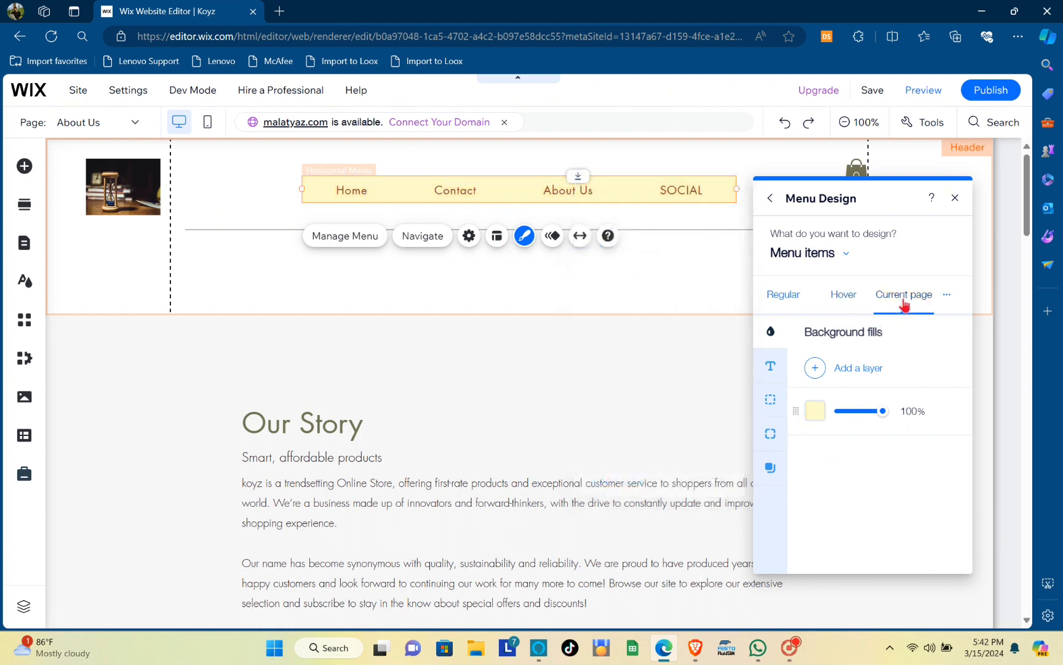
left_click(816, 410)
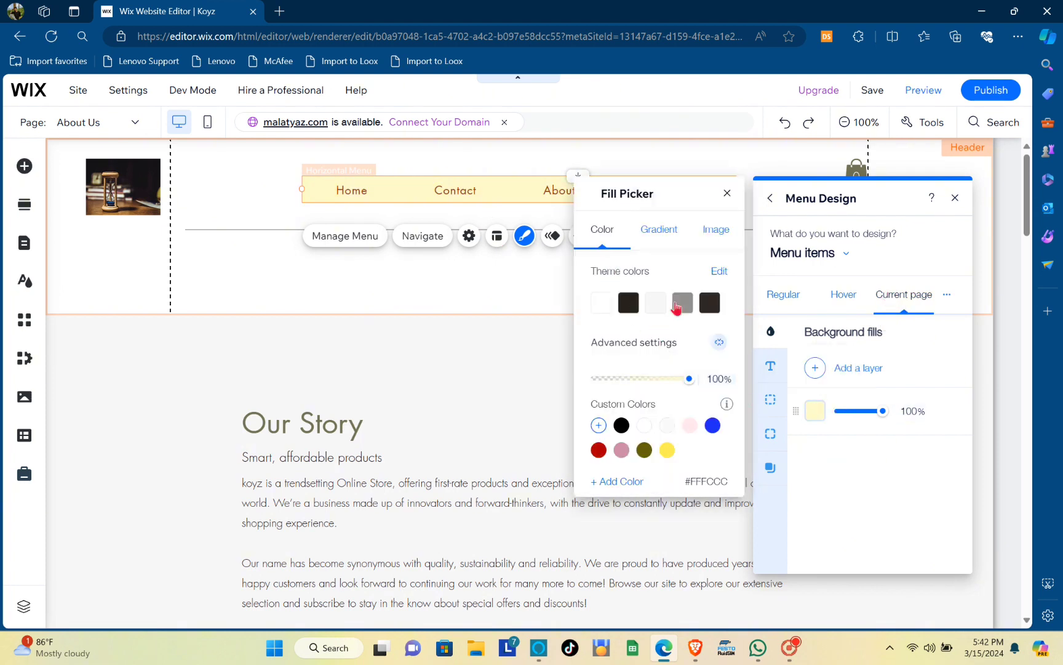
left_click(681, 303)
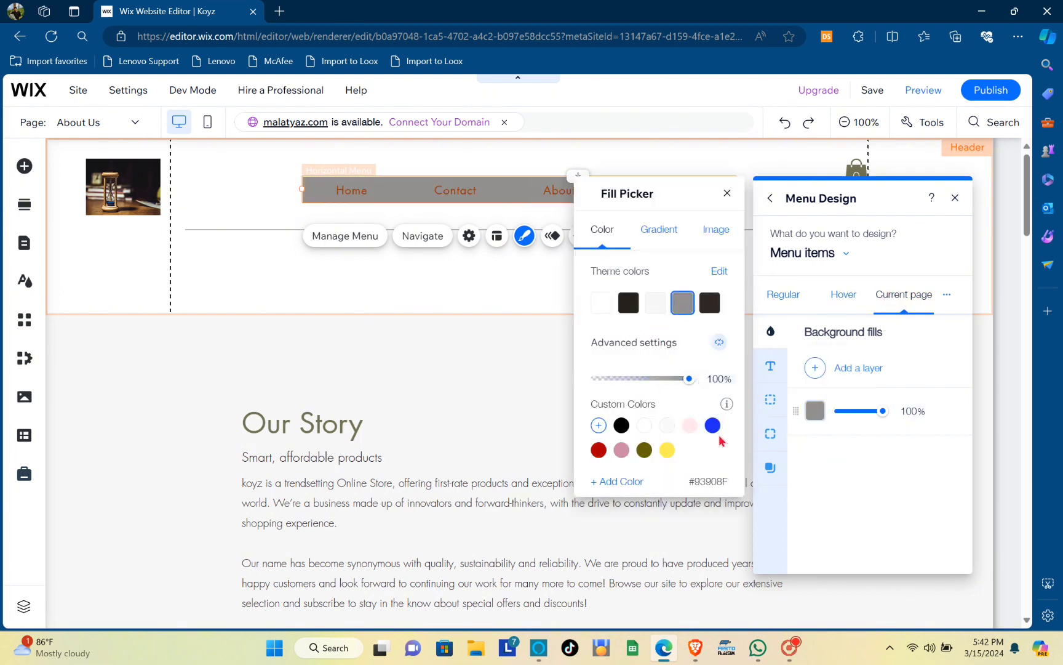
left_click(727, 193)
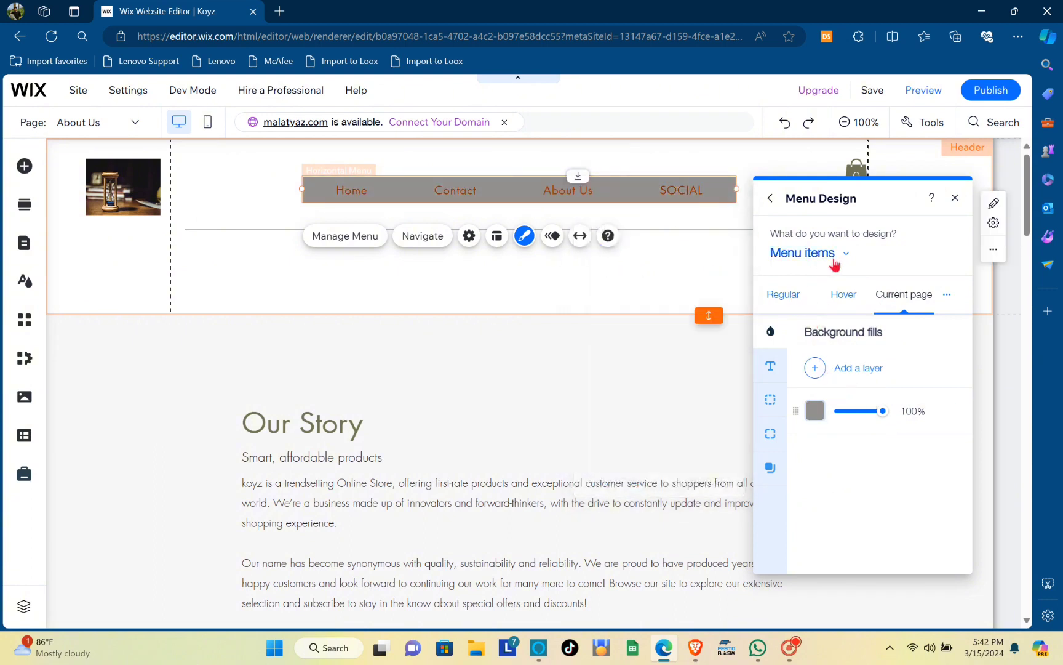
Change the submenu container's background fill to the light grey theme color #F7F7F7.
left_click(834, 262)
left_click(842, 307)
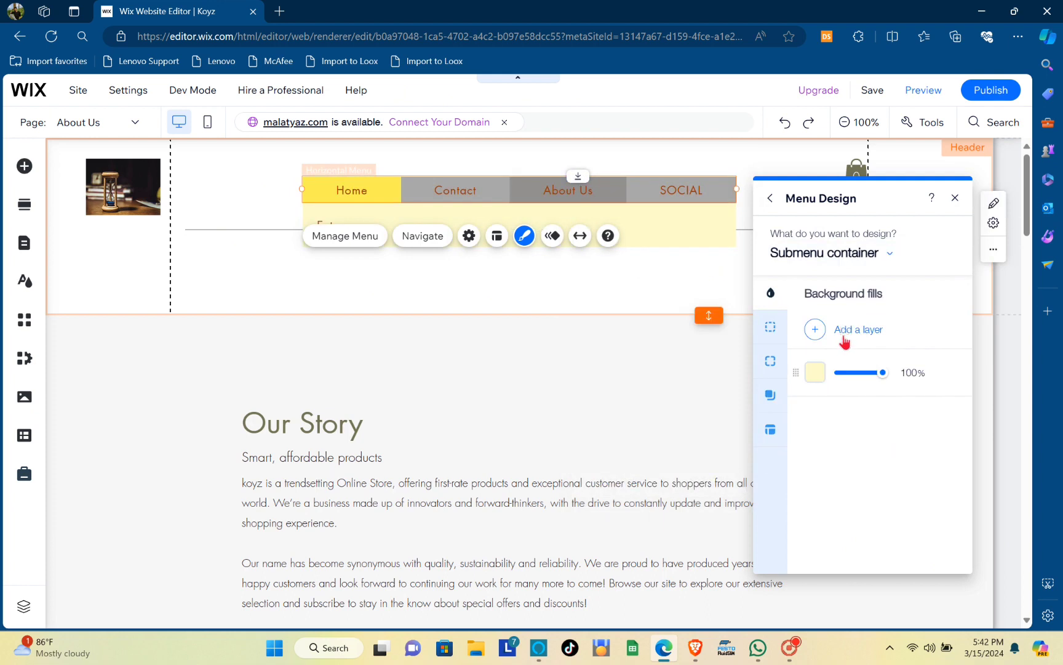
left_click(811, 373)
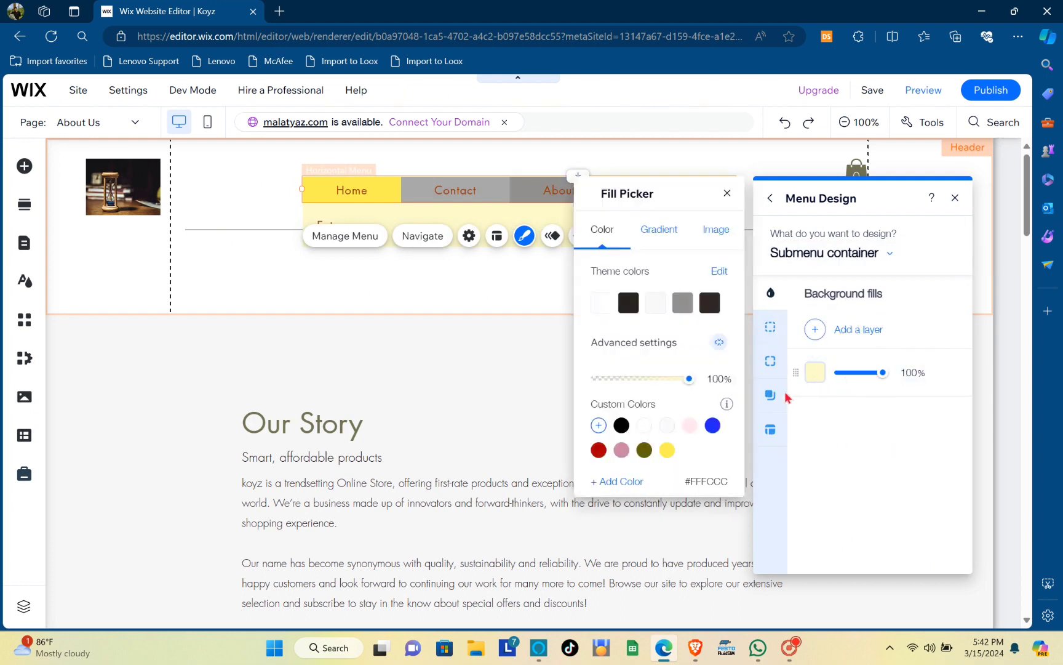
left_click(680, 303)
left_click(657, 303)
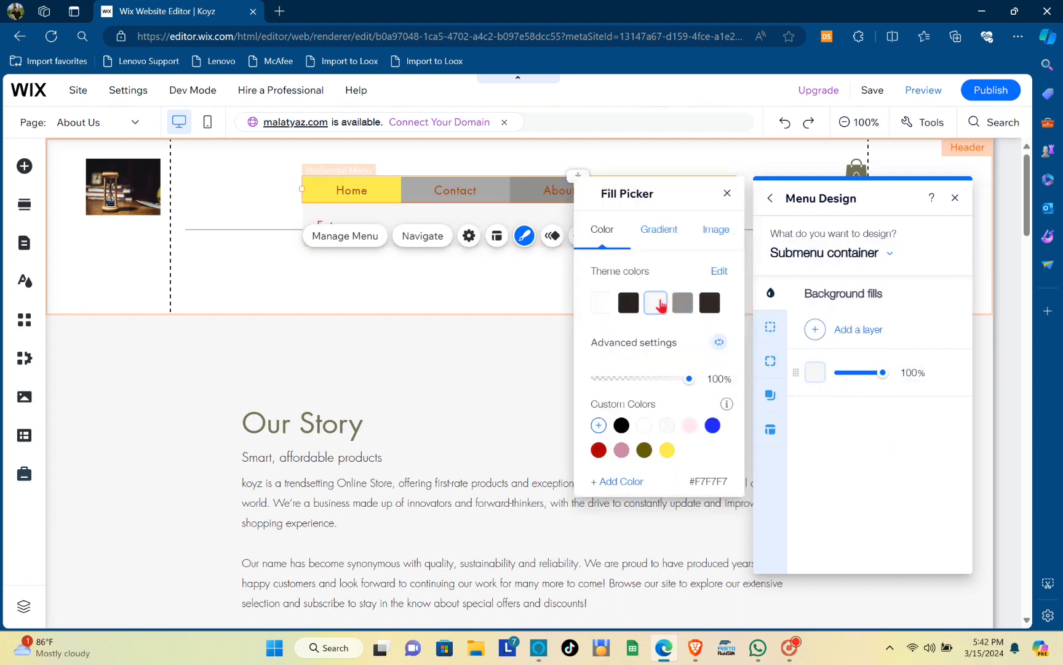
left_click(868, 407)
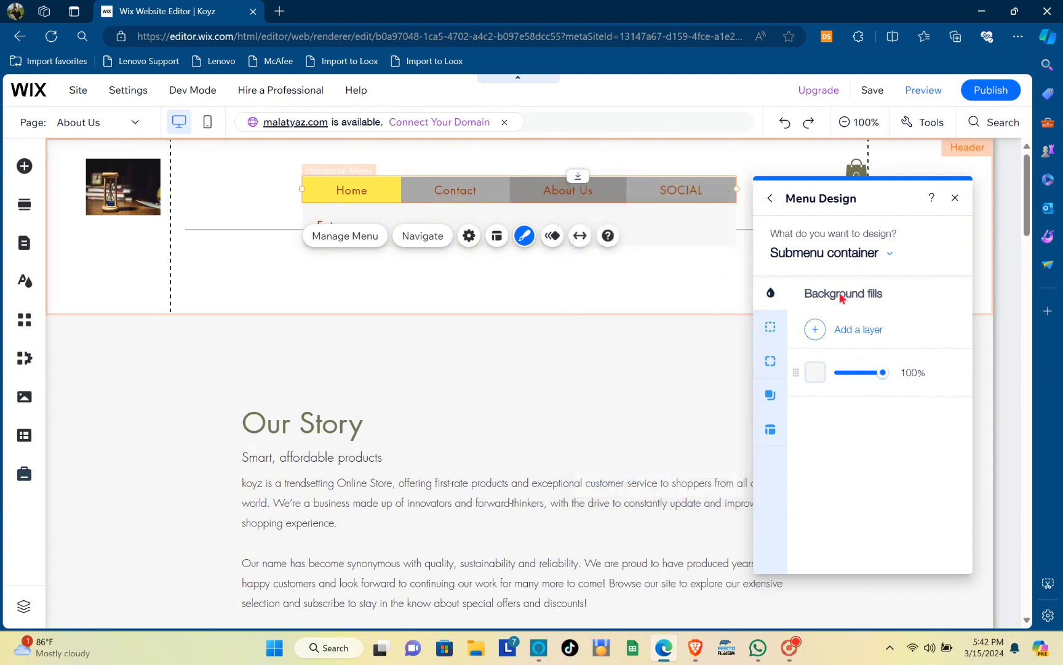
Fill the submenu items' regular background with the theme color #F7F7F7 at 50% opacity.
left_click(887, 255)
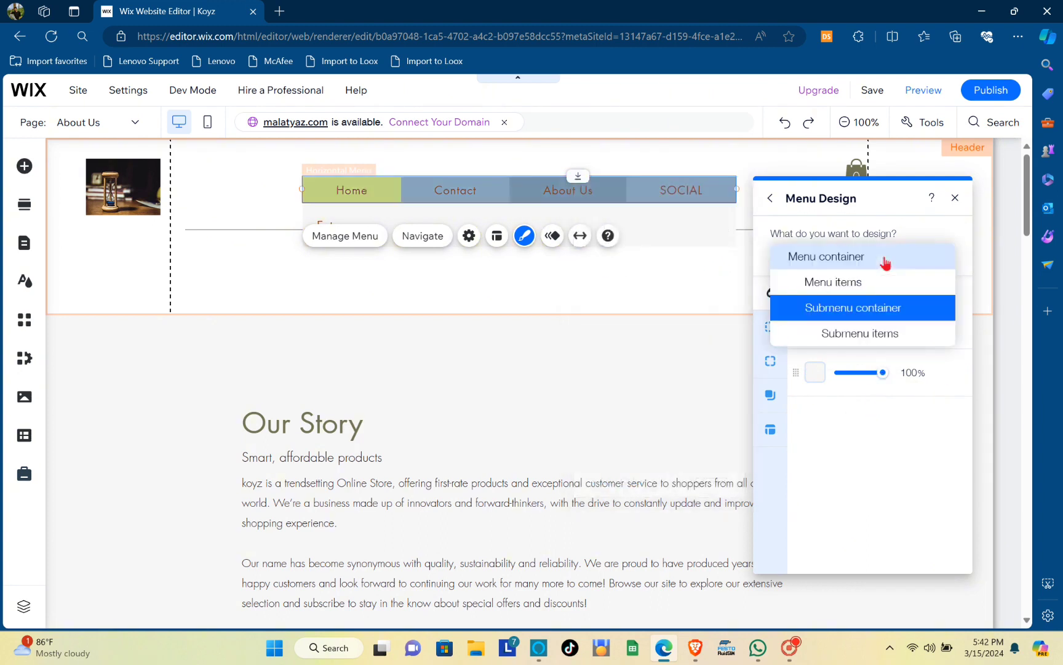
left_click(867, 336)
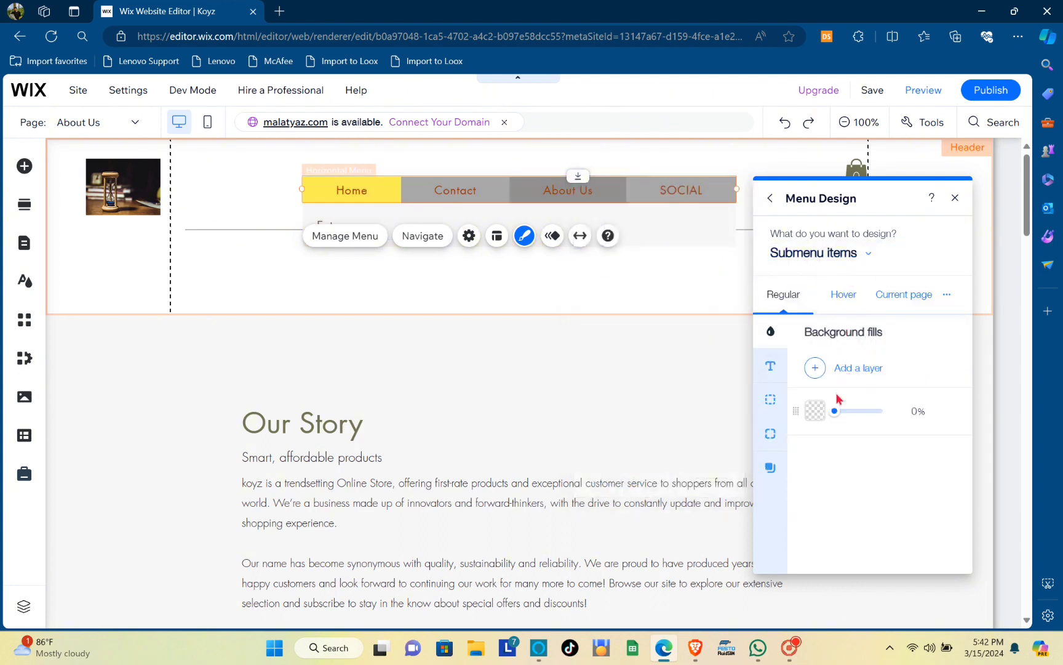
left_click(815, 409)
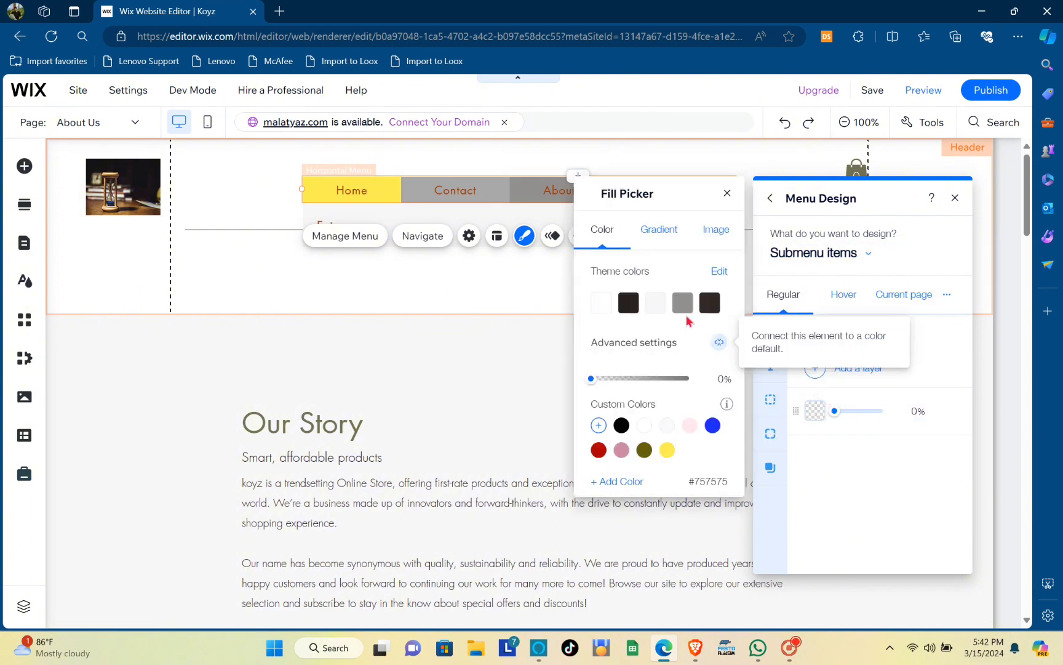
left_click(656, 304)
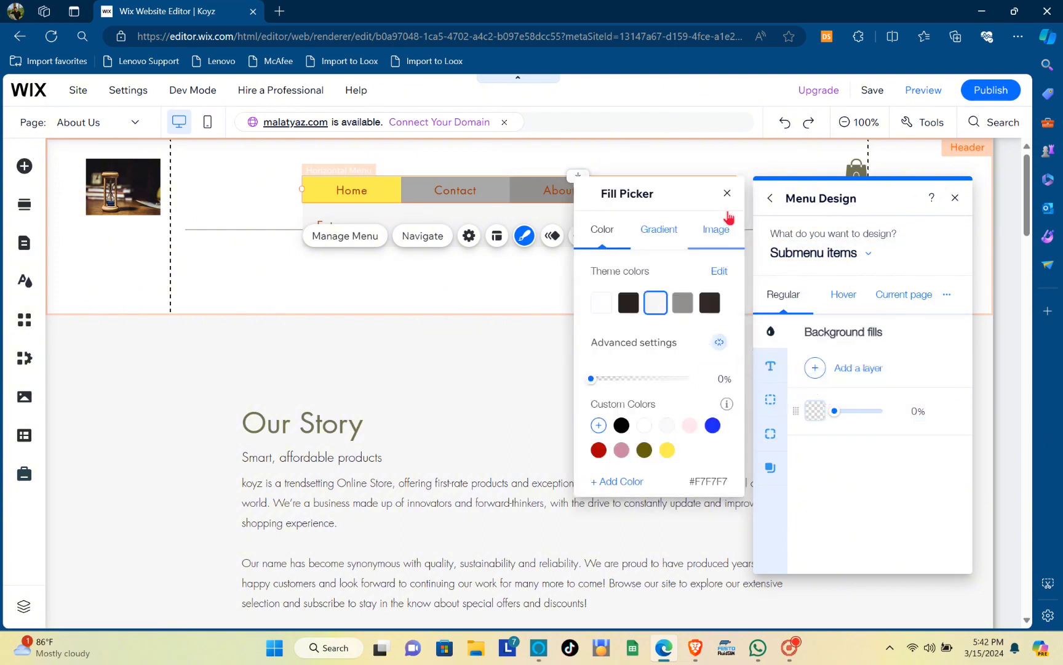
left_click(746, 228)
left_click_drag(836, 416, 861, 418)
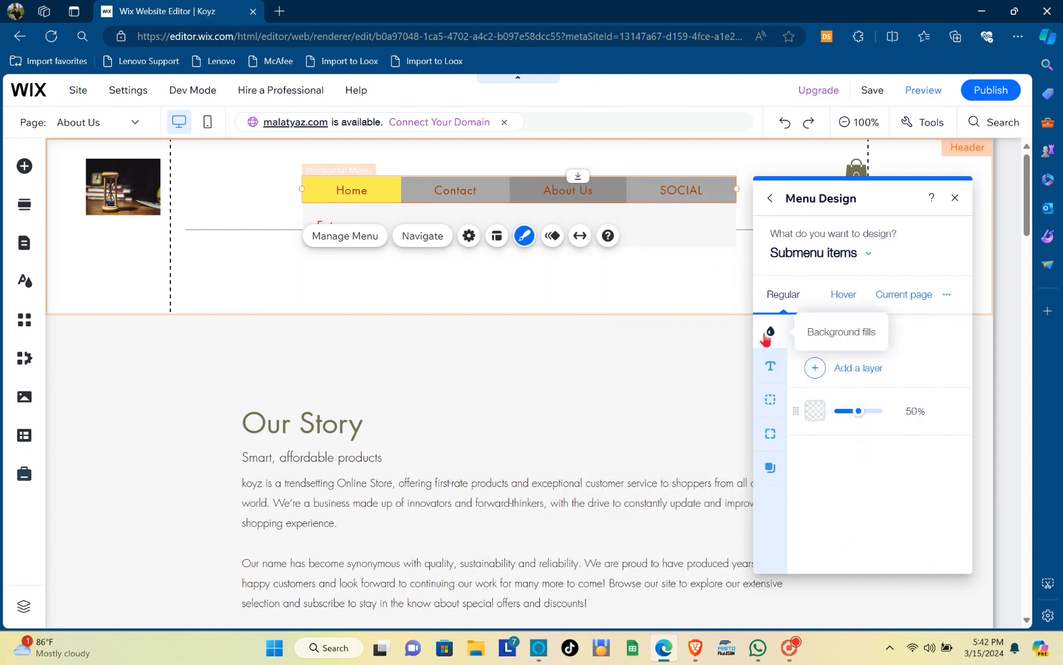
Check the submenu items' hover and current page text settings, and close the menu design settings.
left_click(845, 301)
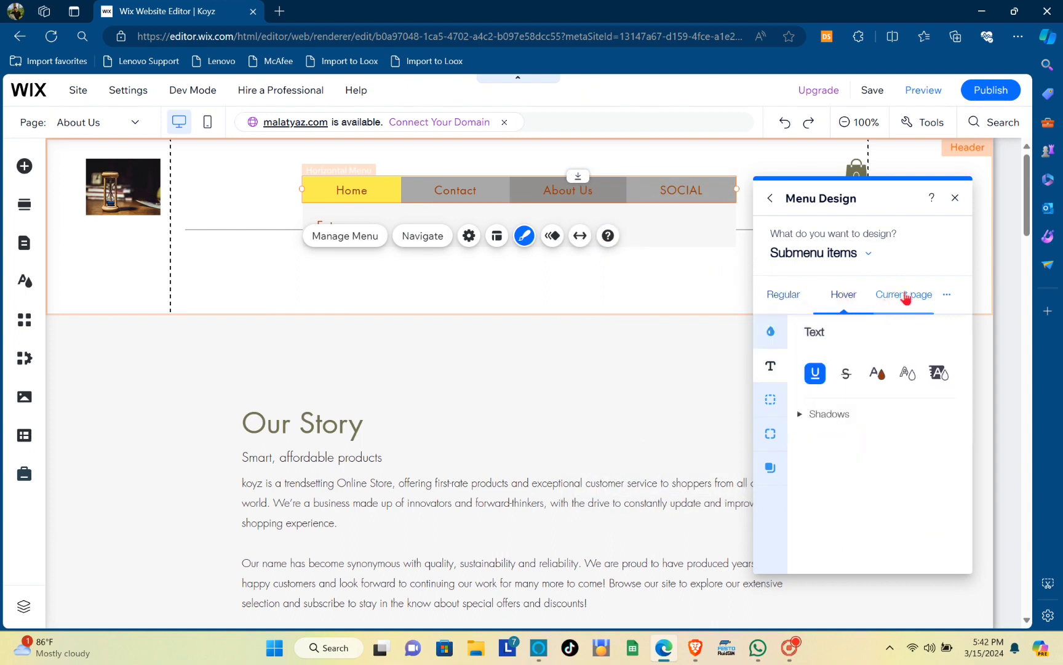
left_click(905, 294)
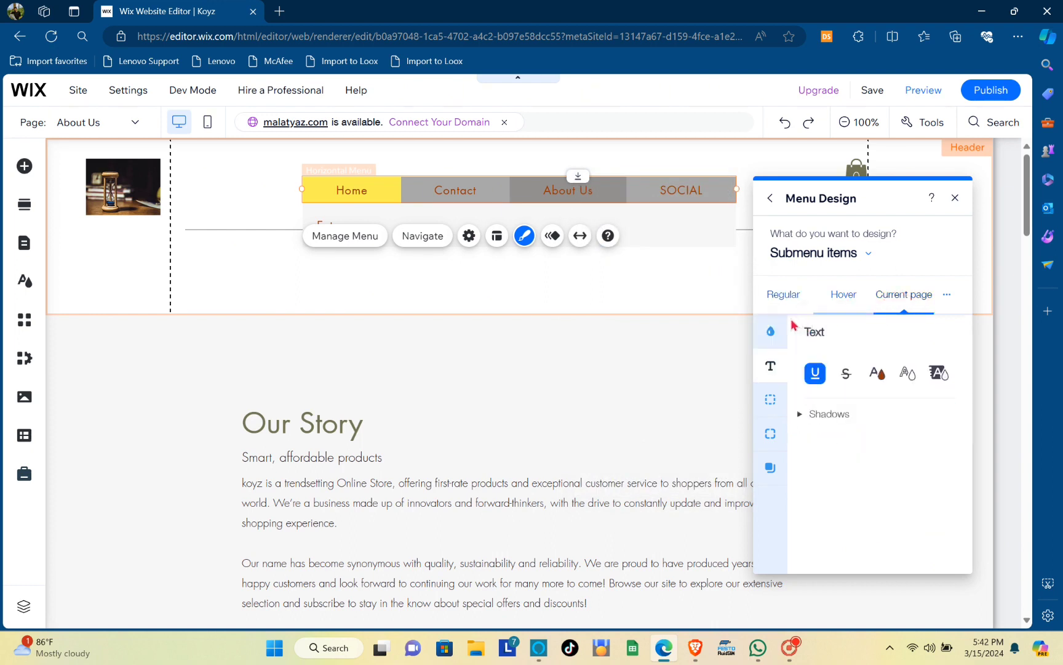
left_click(771, 198)
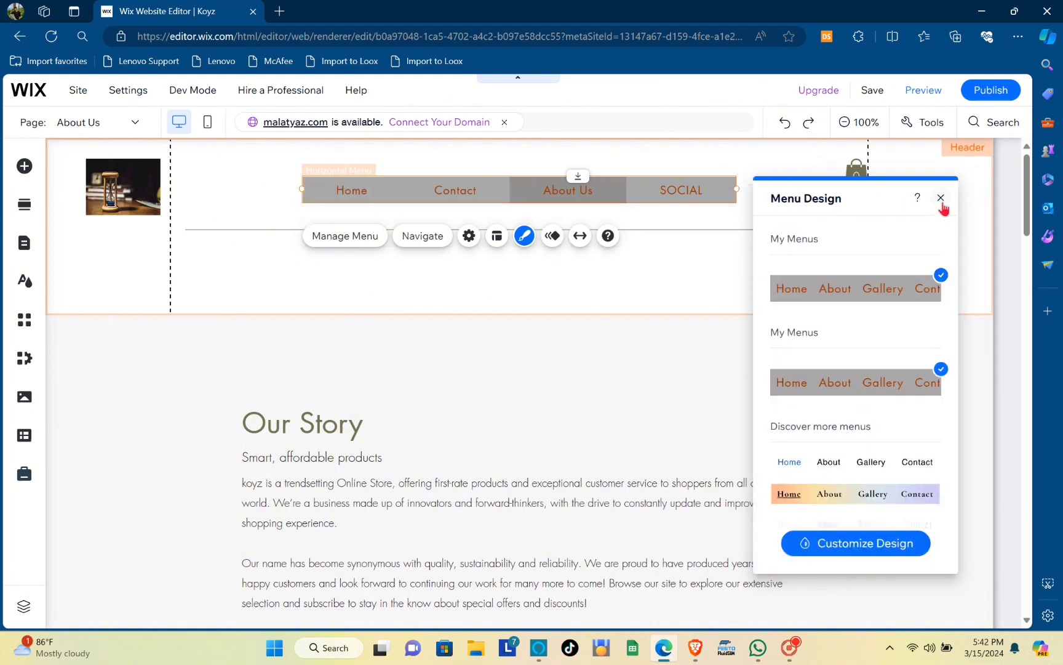
left_click(941, 198)
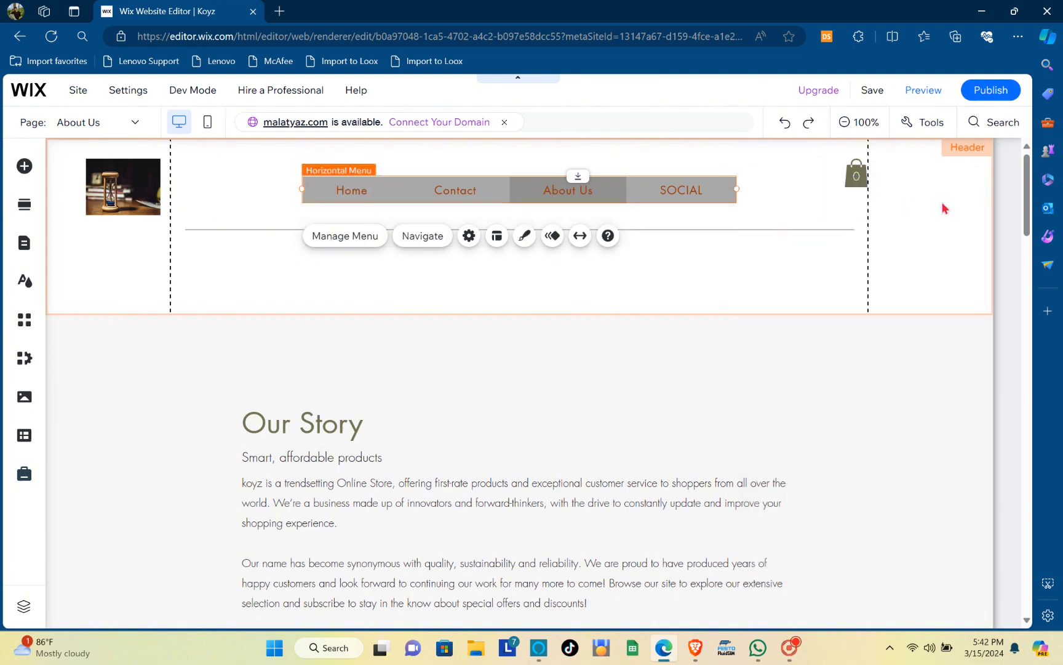
Try the entrance animations from Bounce in through Turn in on the horizontal menu.
left_click(552, 237)
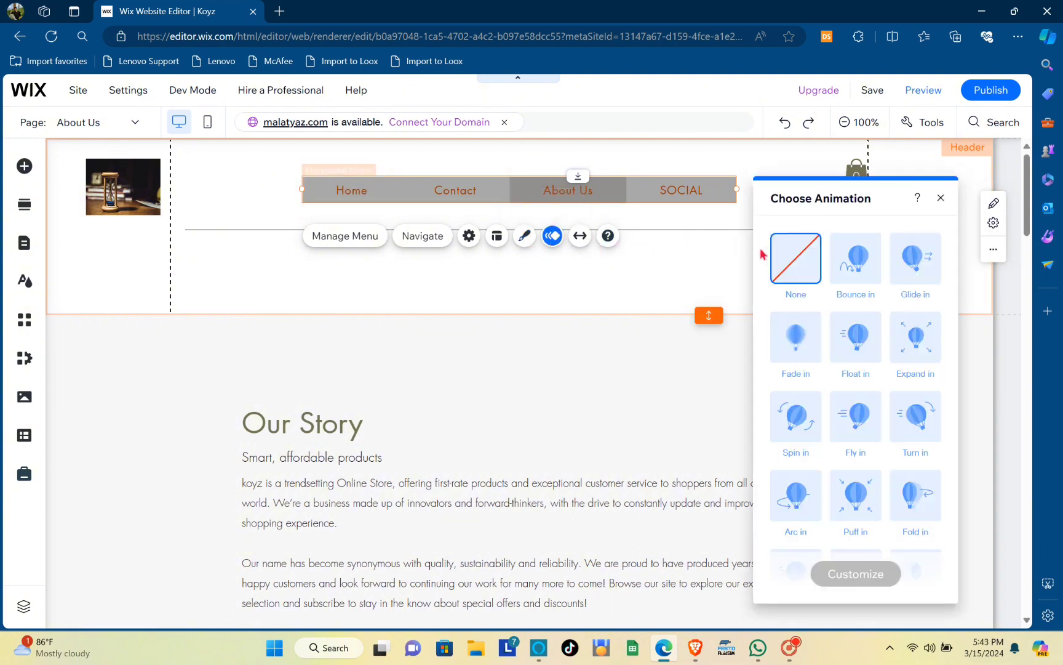
left_click(864, 269)
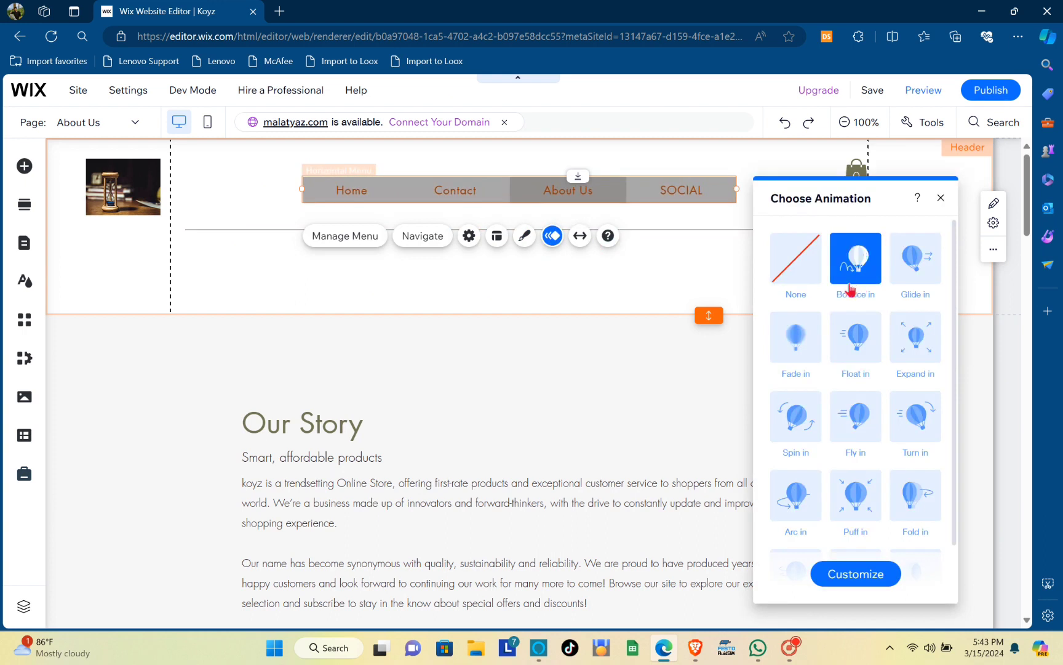
left_click(915, 280)
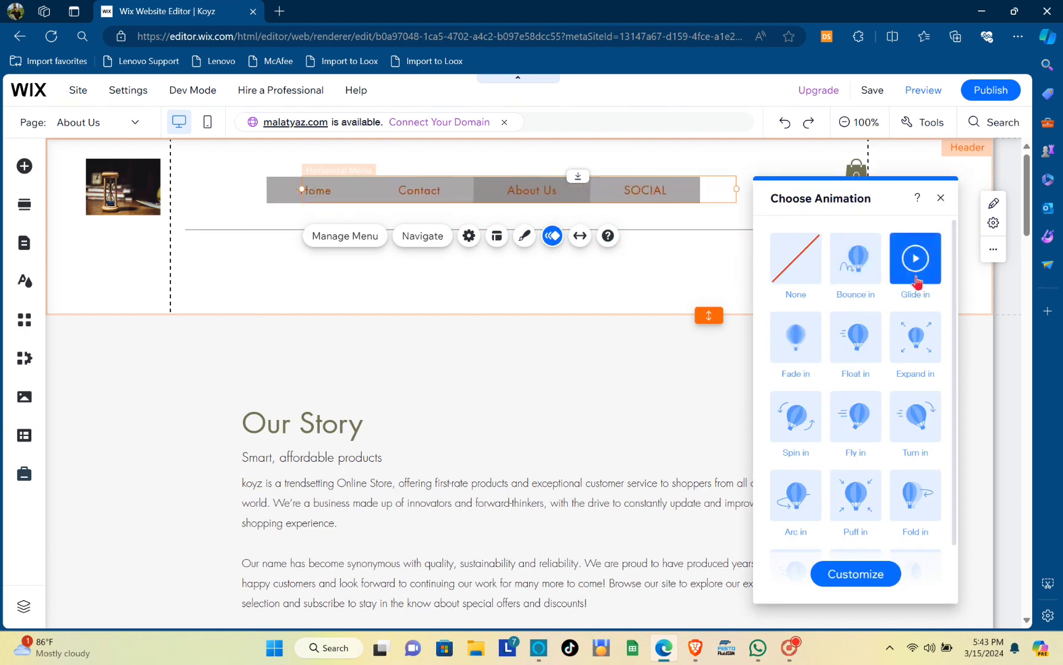
left_click(809, 351)
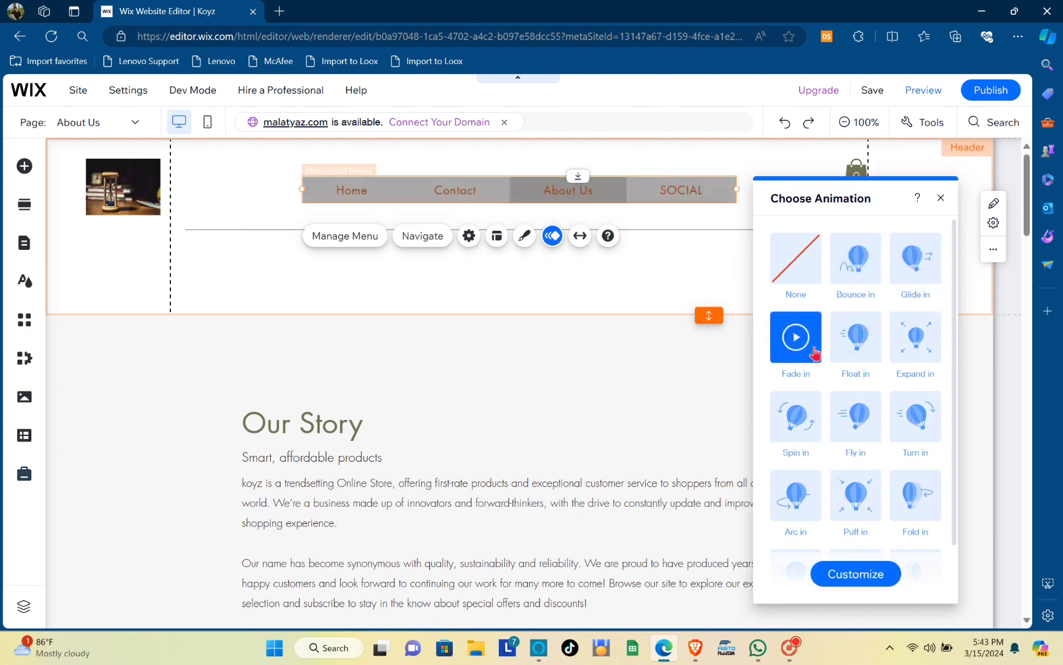
left_click(860, 345)
left_click(904, 358)
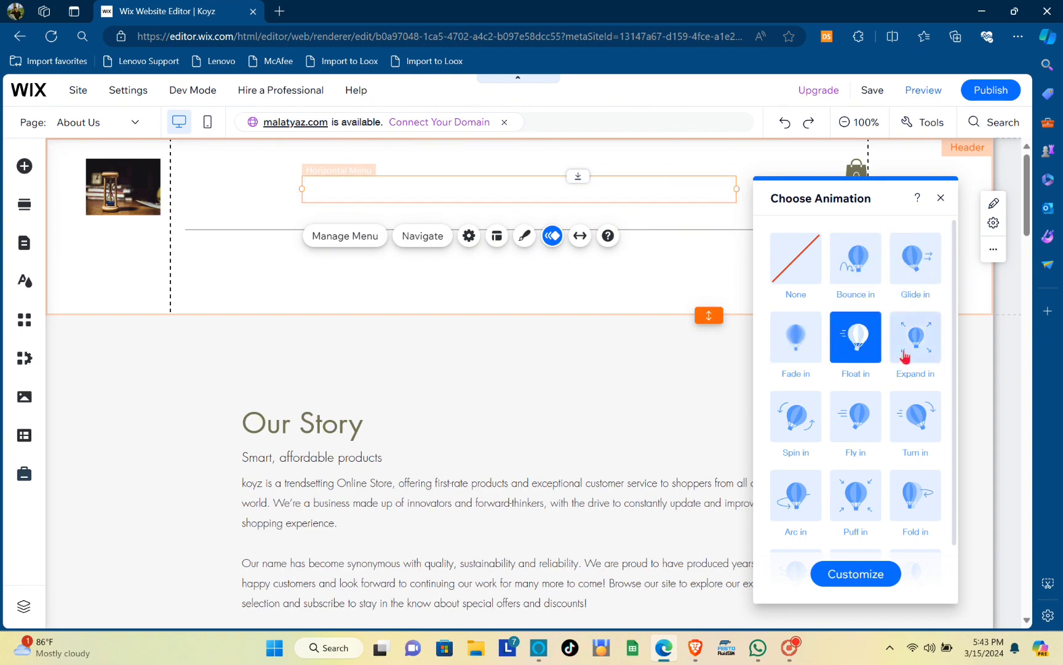
left_click(811, 410)
left_click(859, 410)
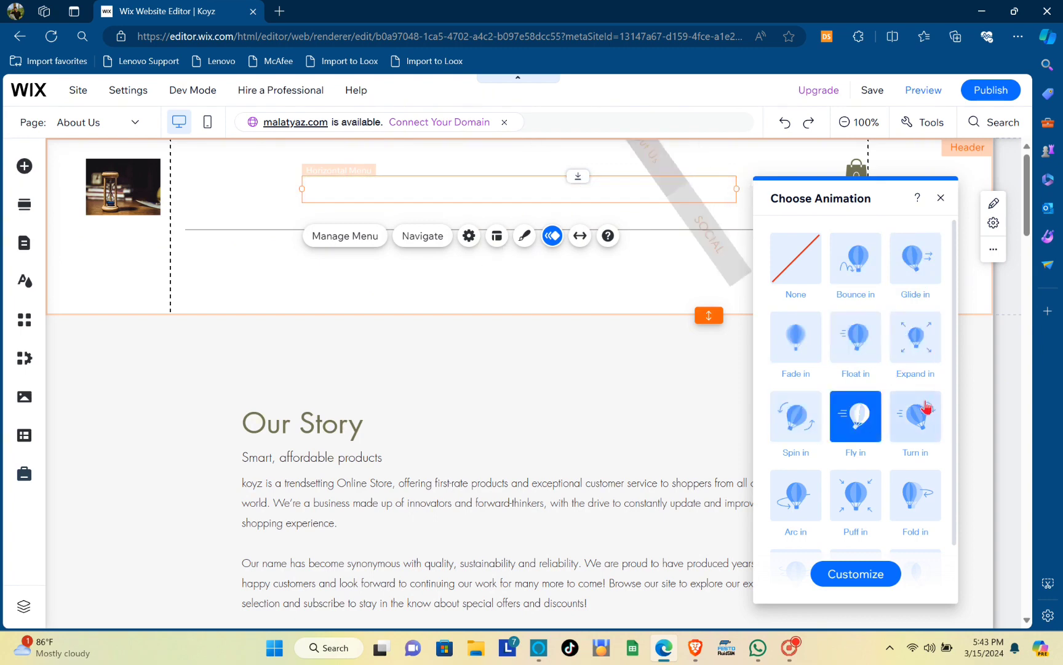
left_click(926, 406)
scroll(893, 407, "down", 1)
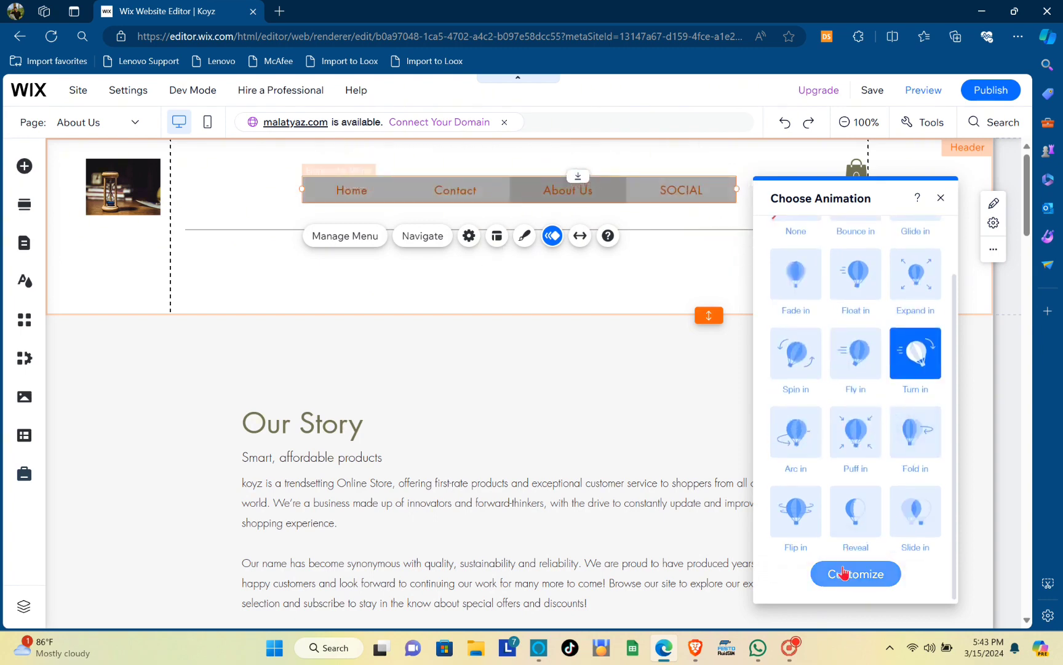
Try the Turn in animation with directions From left and From right, play it, and try out its duration and delay.
left_click(844, 574)
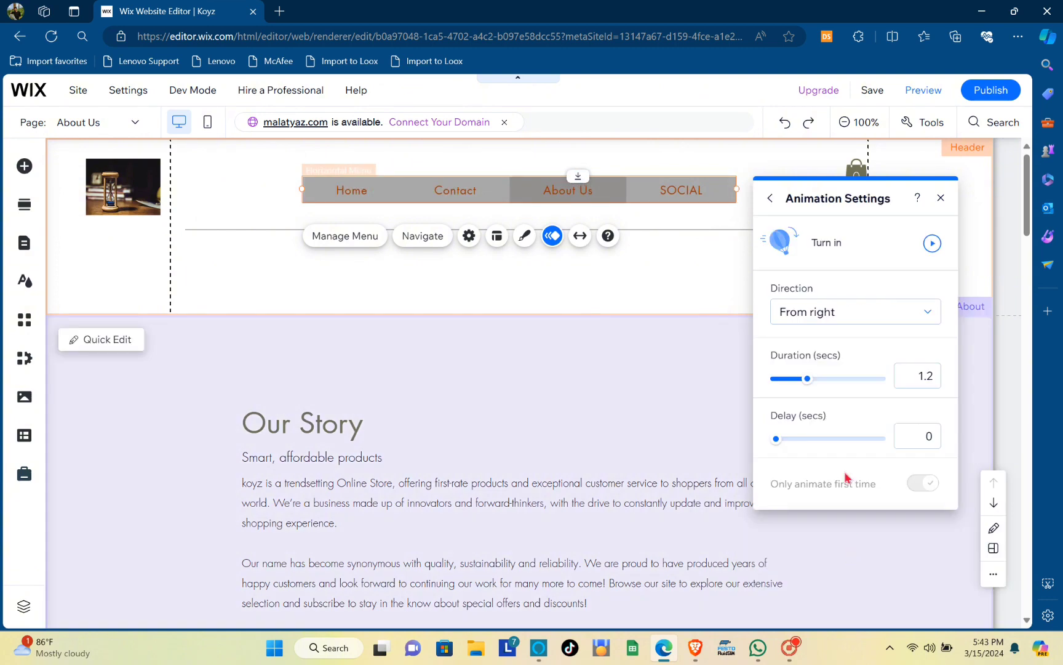
left_click(858, 317)
left_click(843, 337)
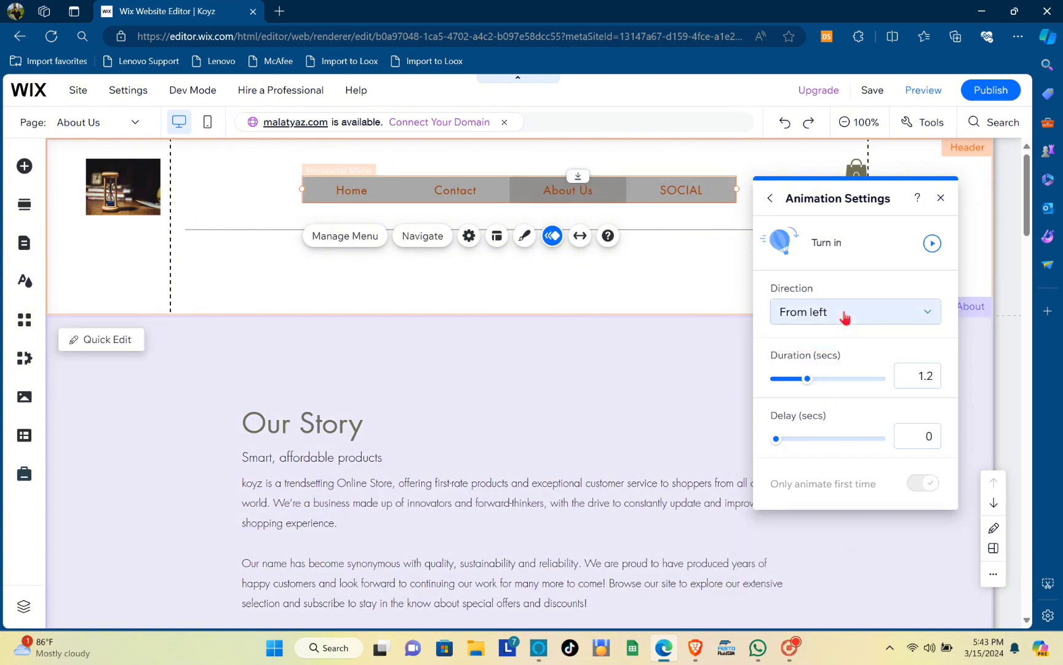
left_click(844, 317)
left_click(854, 293)
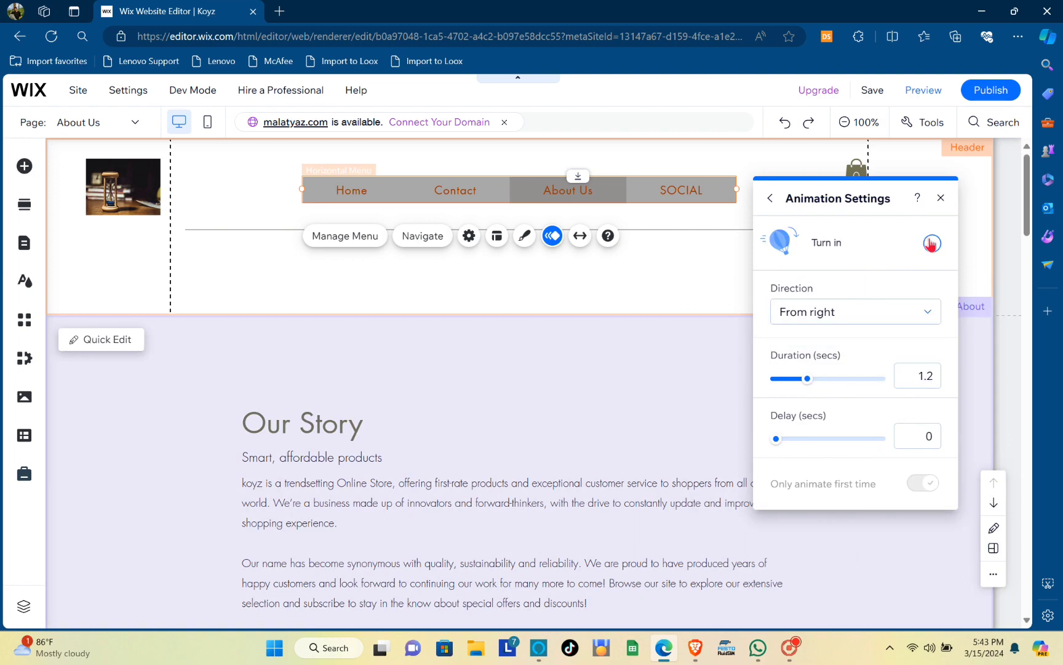
left_click(931, 244)
mouse_move(810, 379)
left_mouse_down()
mouse_move(833, 380)
mouse_move(824, 386)
left_mouse_up()
mouse_move(778, 445)
left_mouse_down()
mouse_move(790, 441)
mouse_move(776, 439)
left_mouse_up()
left_click(770, 198)
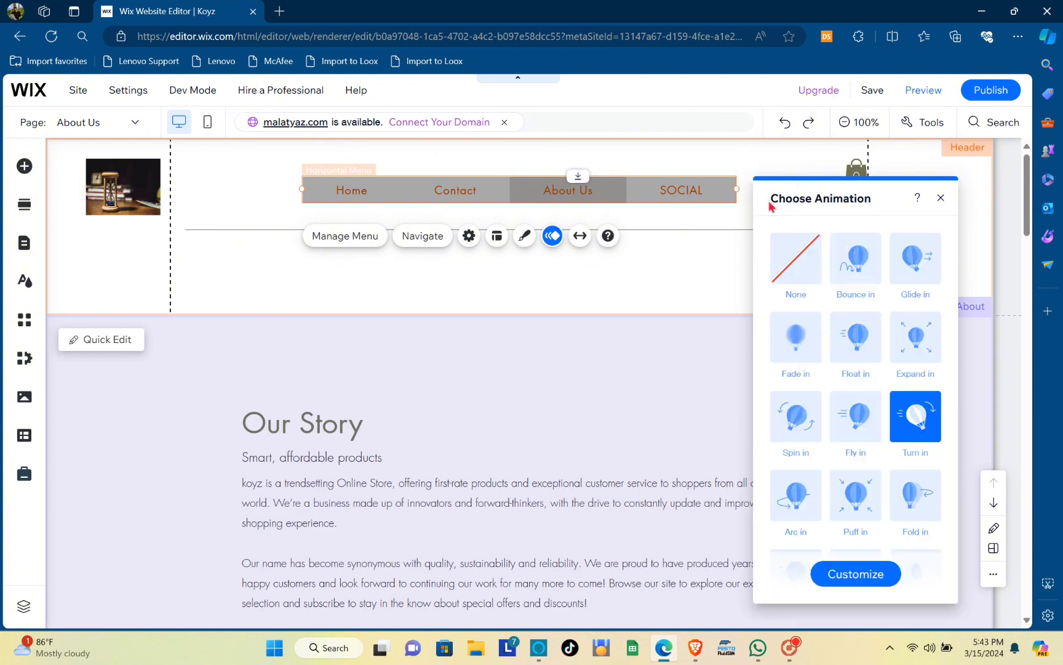
Apply the Fly in animation to the horizontal menu with direction From top, and close the animation settings.
left_click(866, 421)
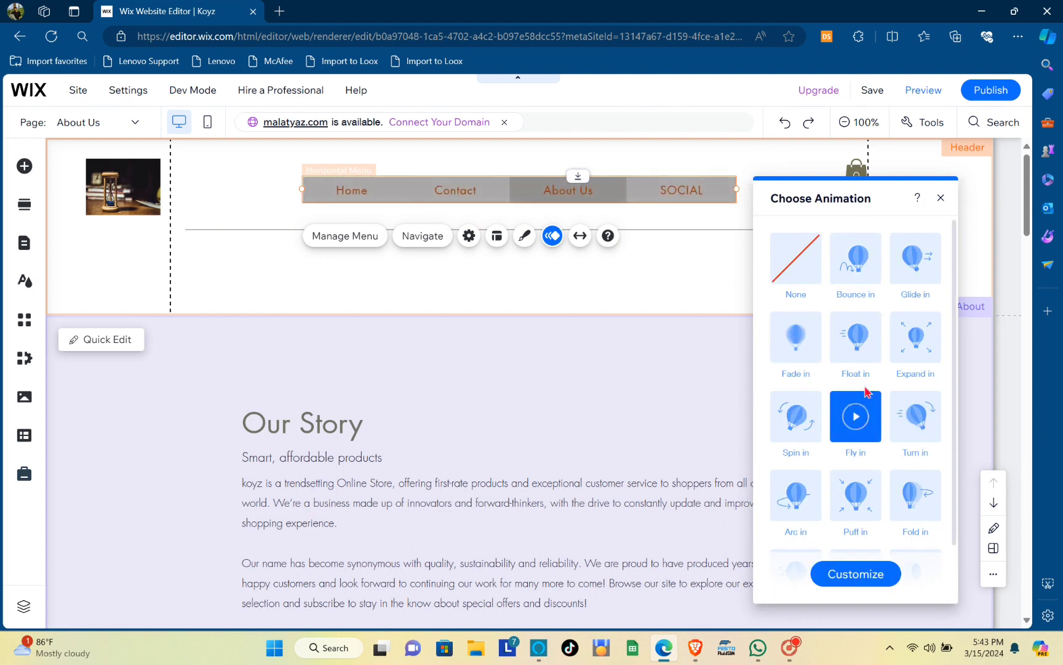
left_click(870, 565)
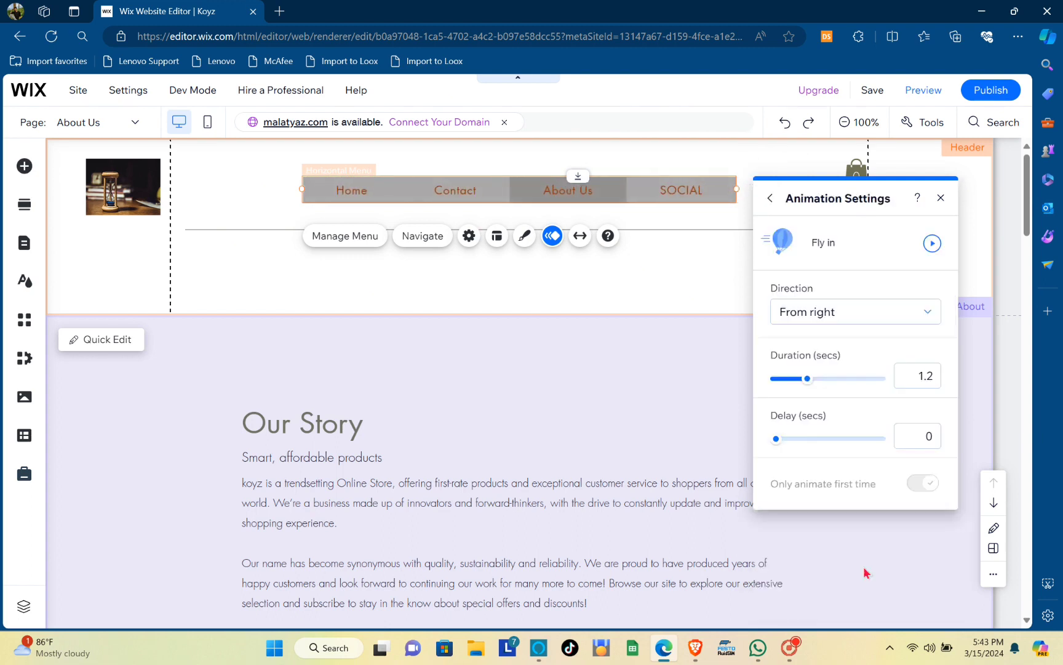
left_click(825, 314)
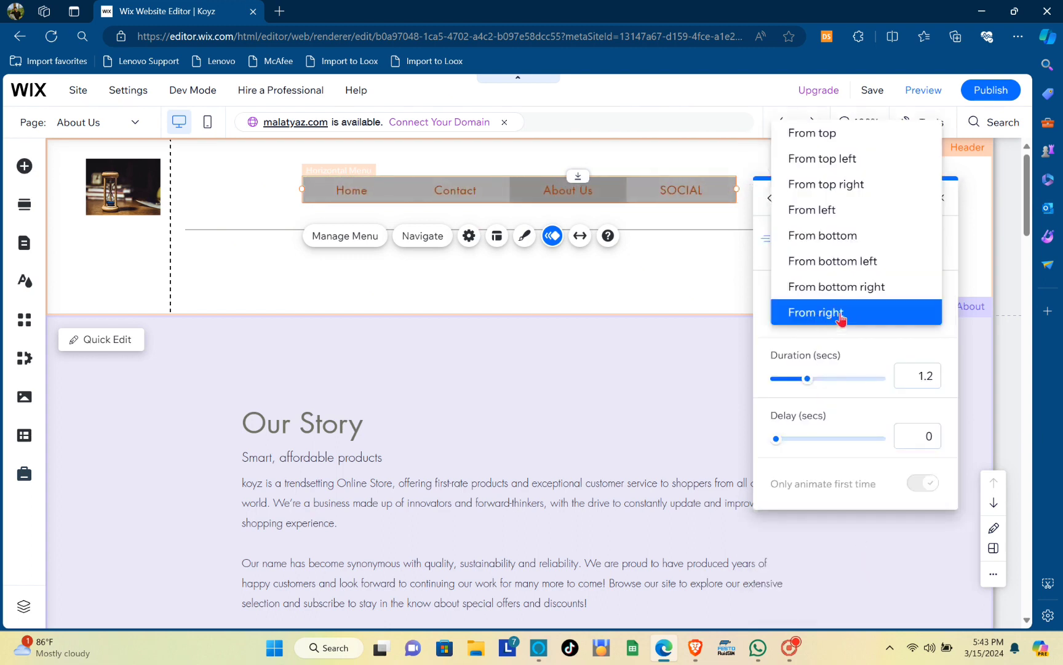
left_click(842, 136)
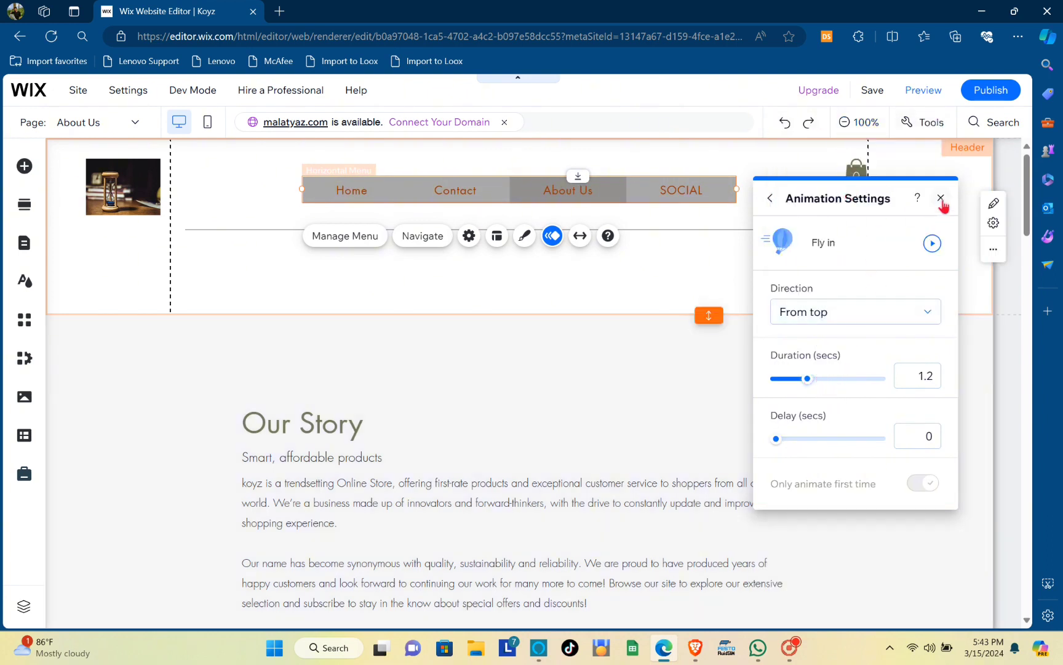
left_click(770, 198)
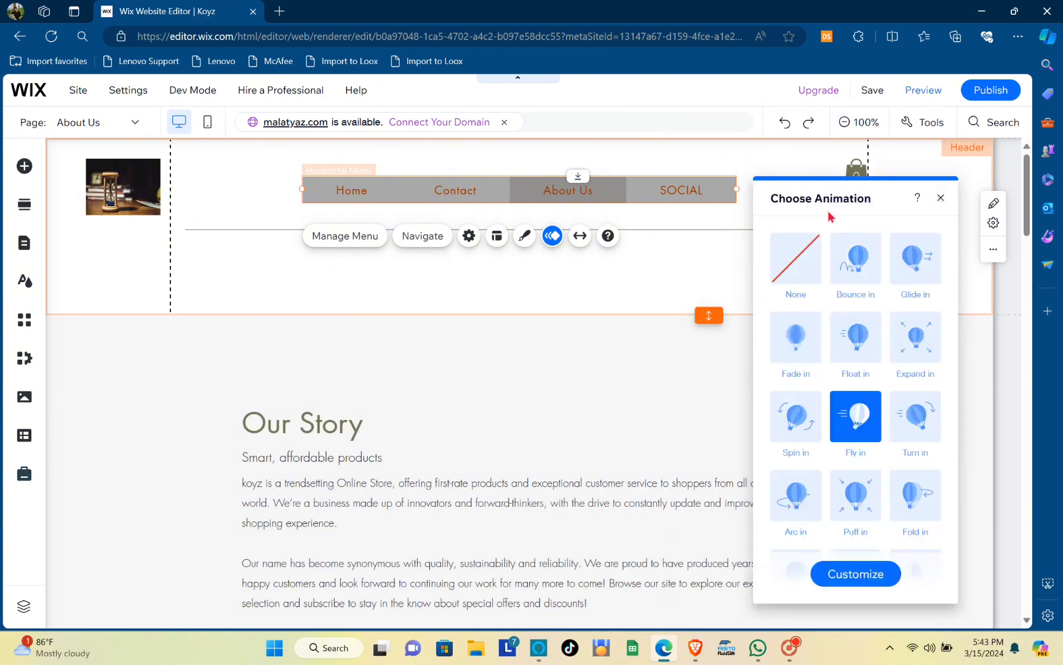
left_click(940, 199)
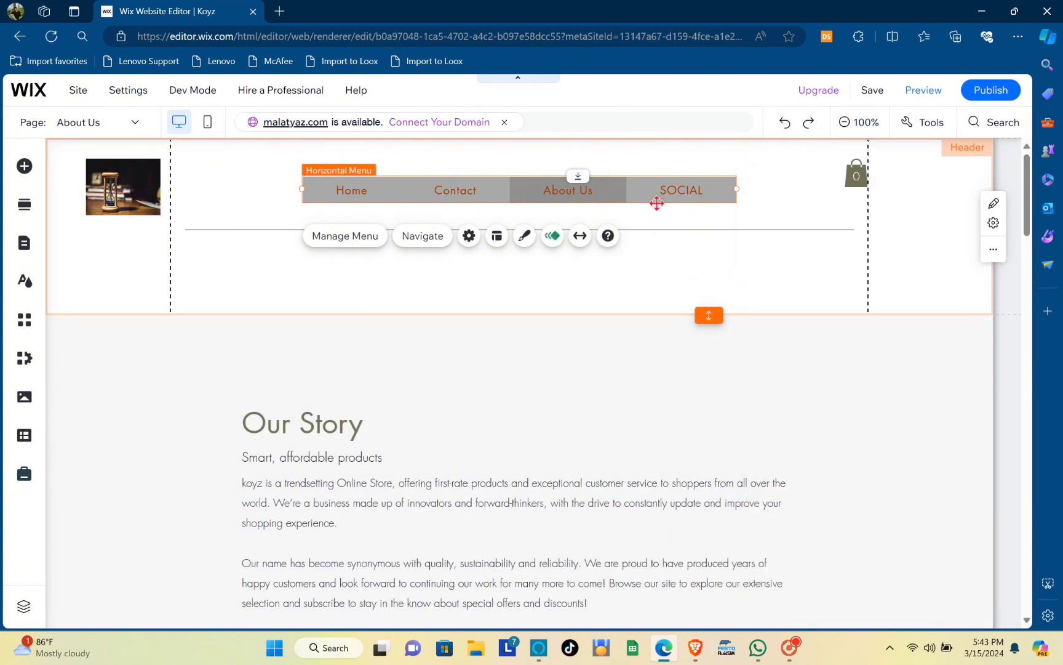
Try stretching the horizontal menu to full width with adjusted margins, switch the stretch off again and close its settings.
left_click(574, 239)
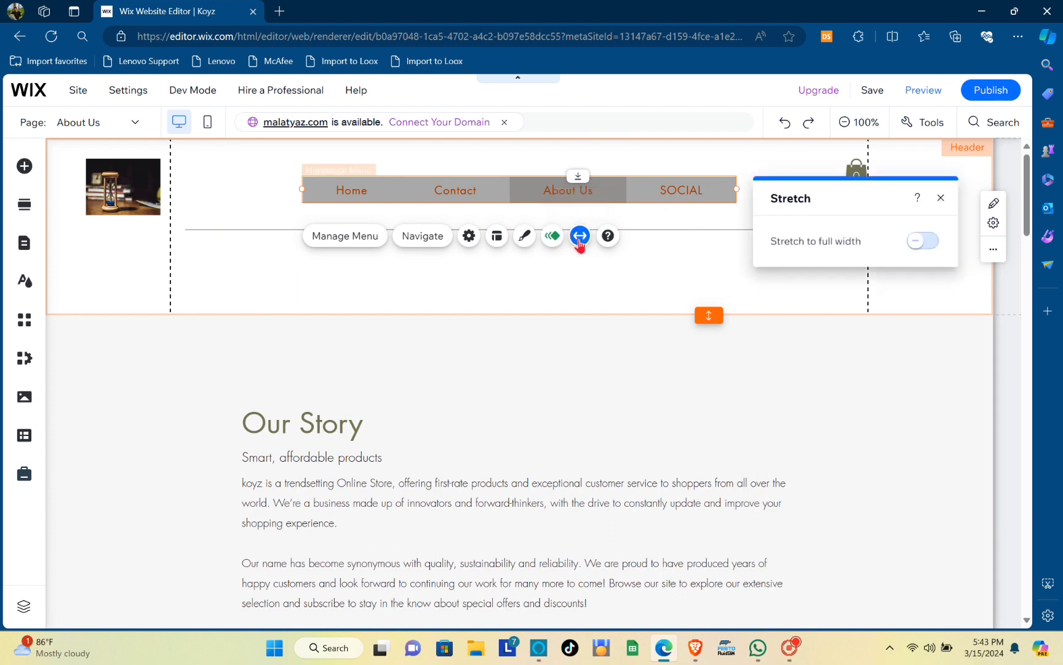
left_click(917, 243)
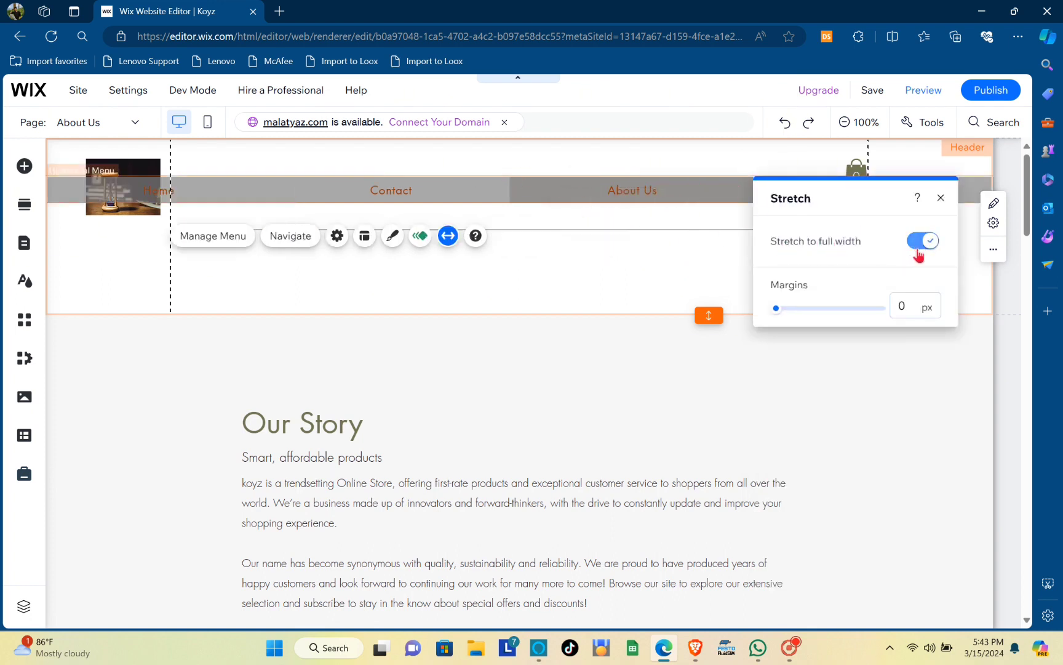
mouse_move(779, 314)
left_mouse_down()
mouse_move(885, 310)
mouse_move(763, 326)
left_mouse_up()
left_click(924, 242)
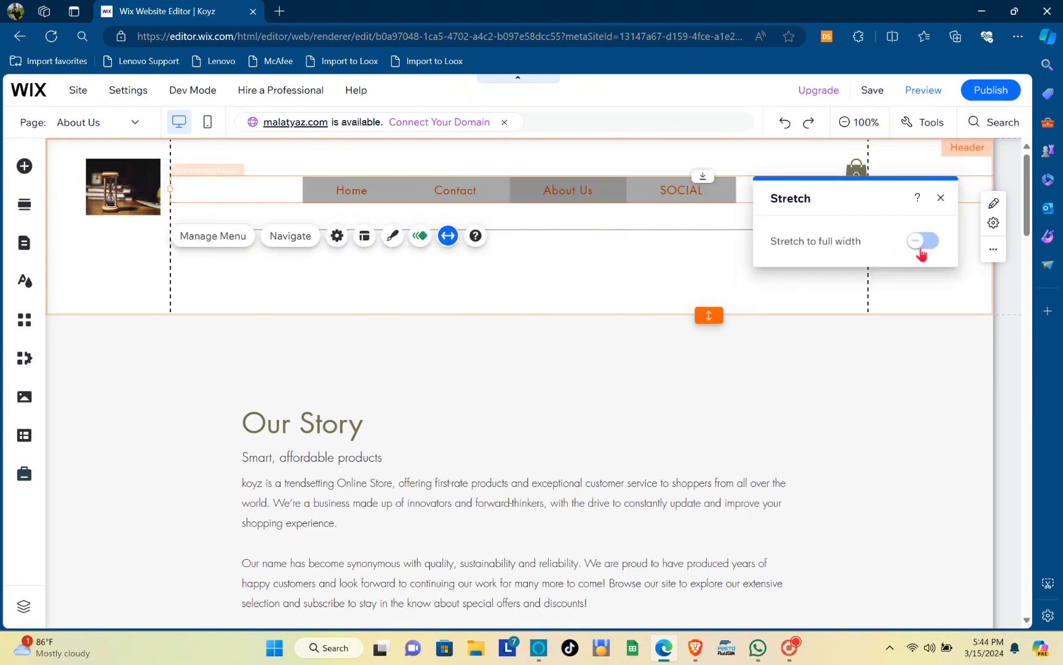
left_click(941, 198)
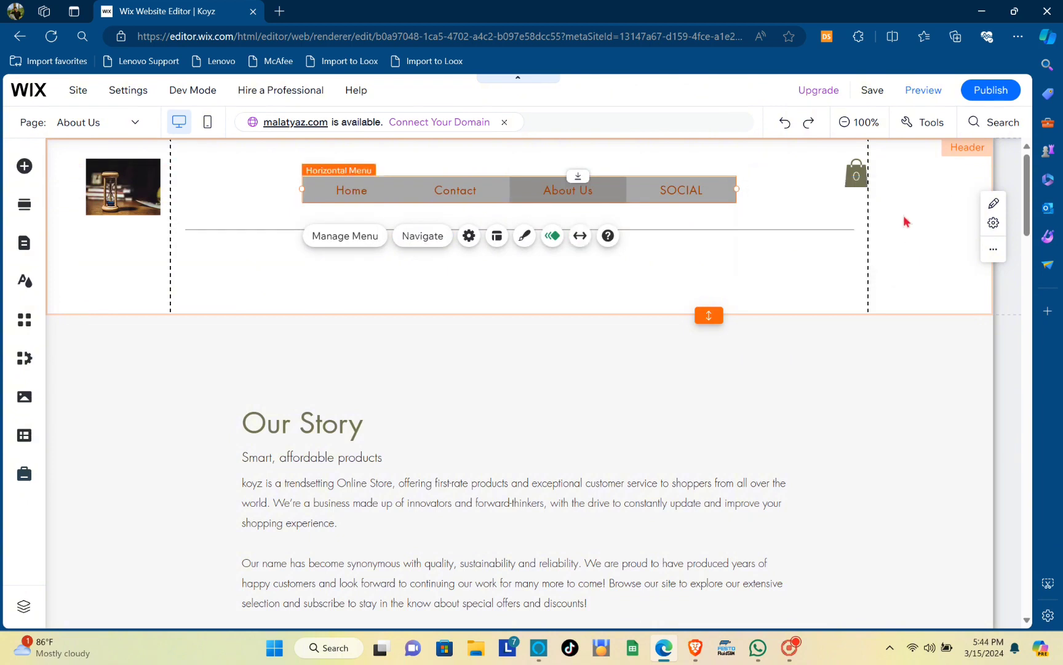
Move the horizontal menu slightly lower in the header.
left_click(774, 254)
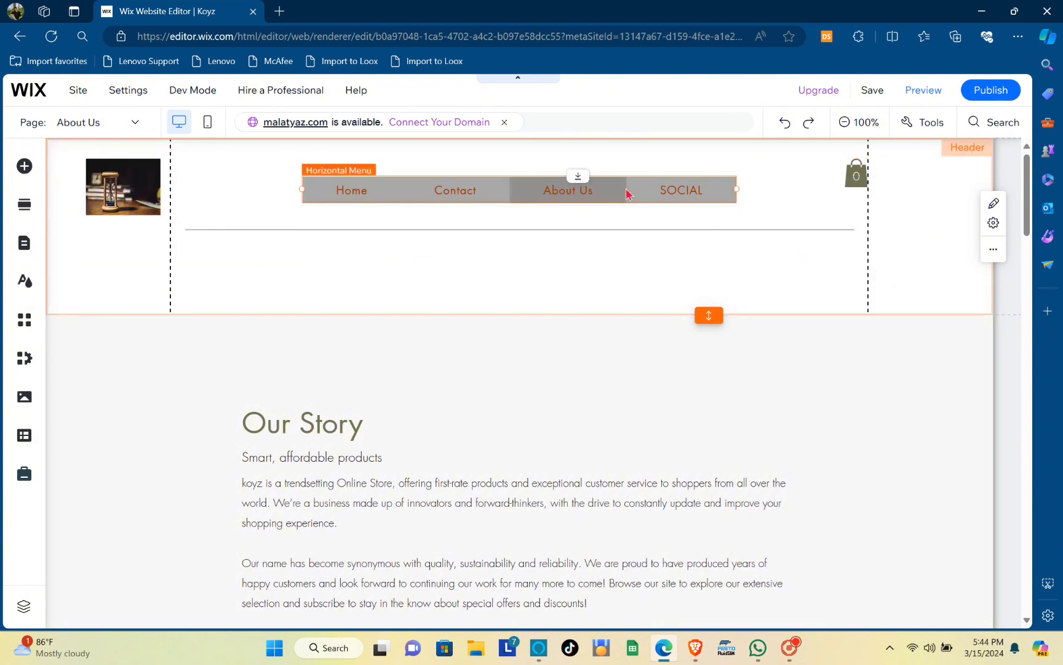
left_click_drag(627, 195, 656, 194)
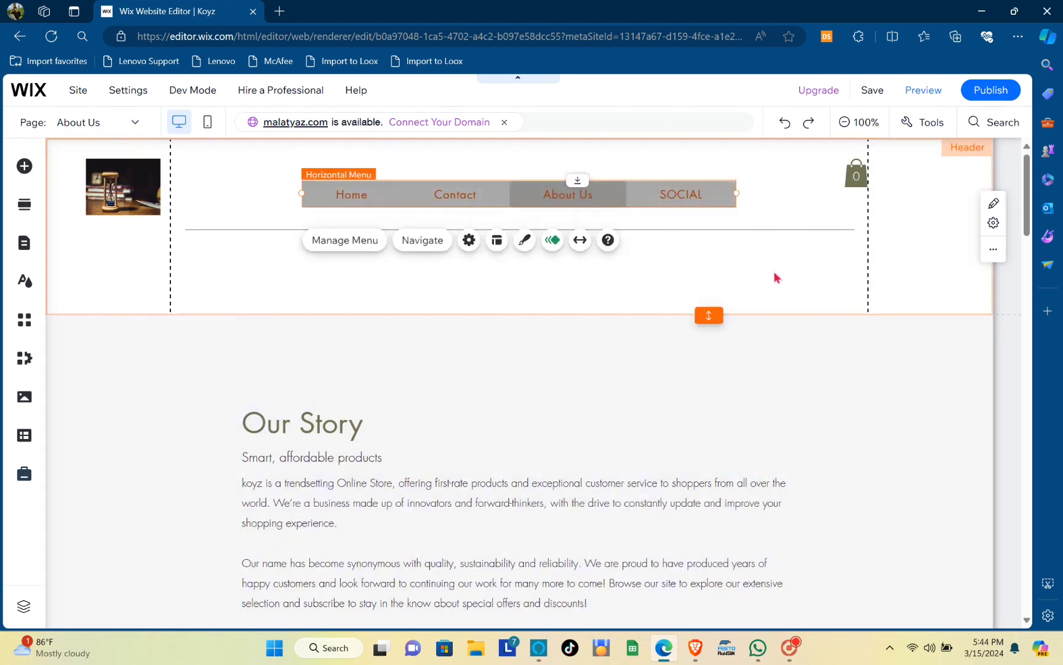
Save the site, publish it and dismiss the publishing dialog.
left_click(874, 91)
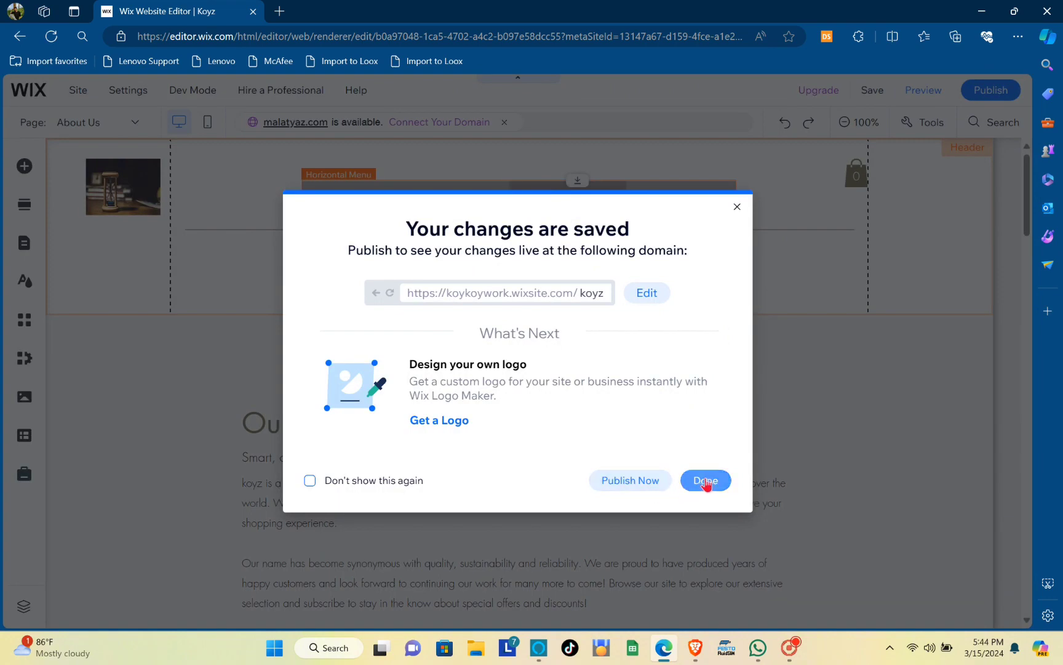
left_click(668, 486)
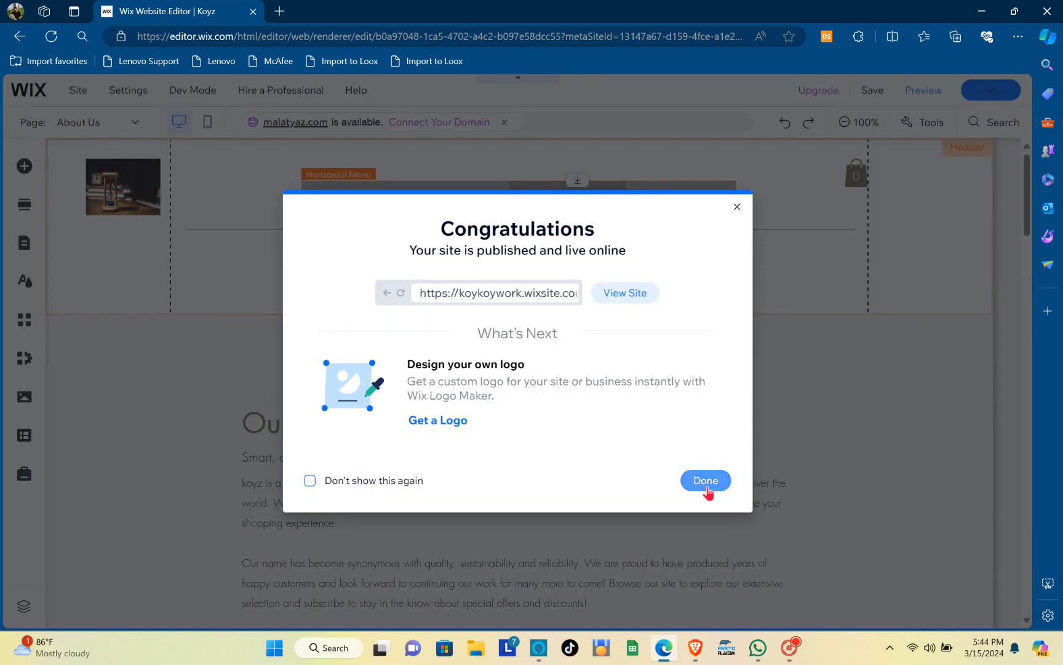
left_click(706, 481)
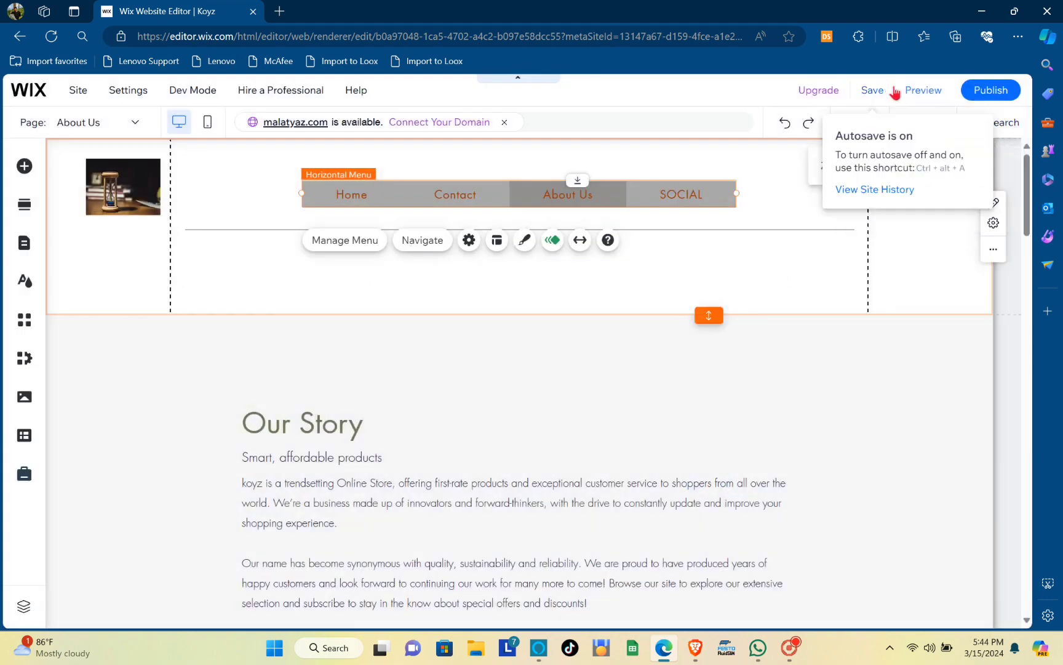
Preview the site and test the menu links to Extra, Contact, About Us, SOCIAL and Home.
left_click(934, 94)
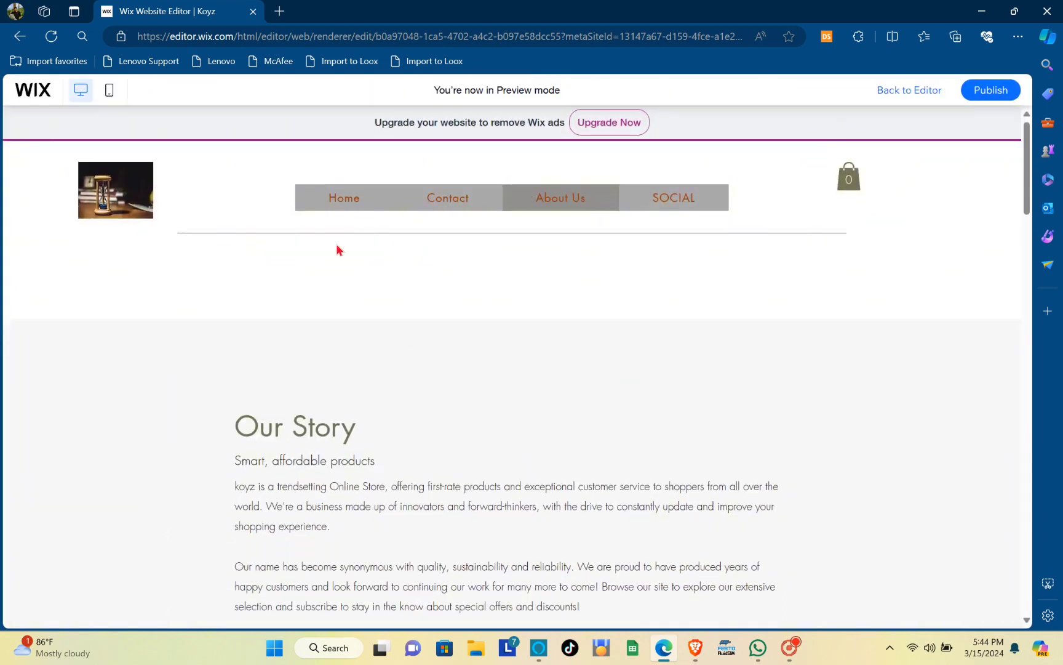
mouse_move(350, 203)
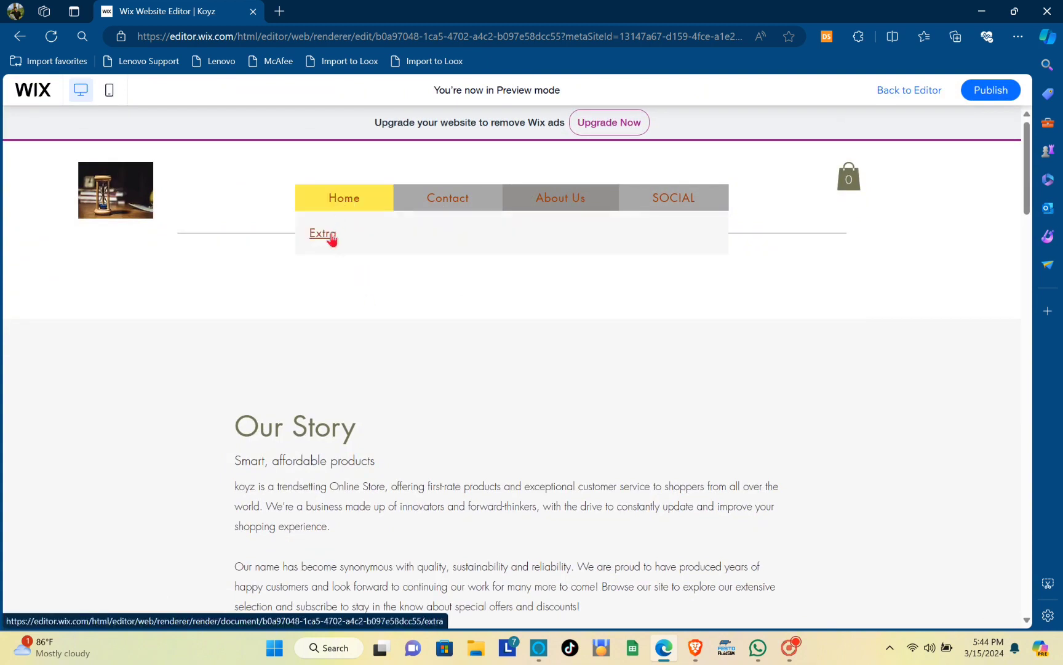
left_click(332, 236)
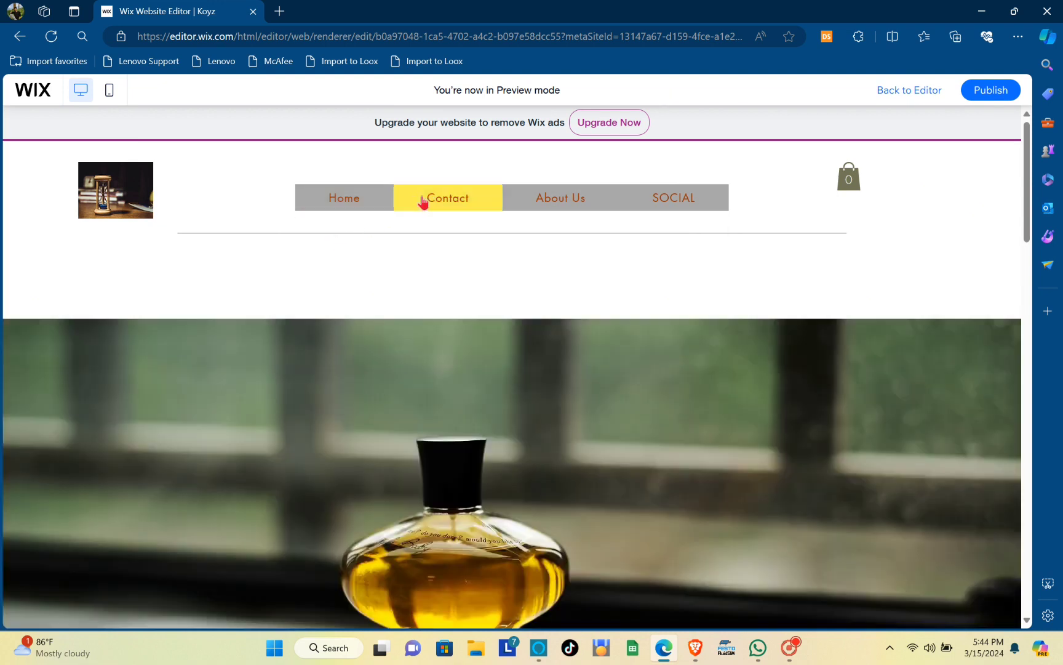
left_click(423, 203)
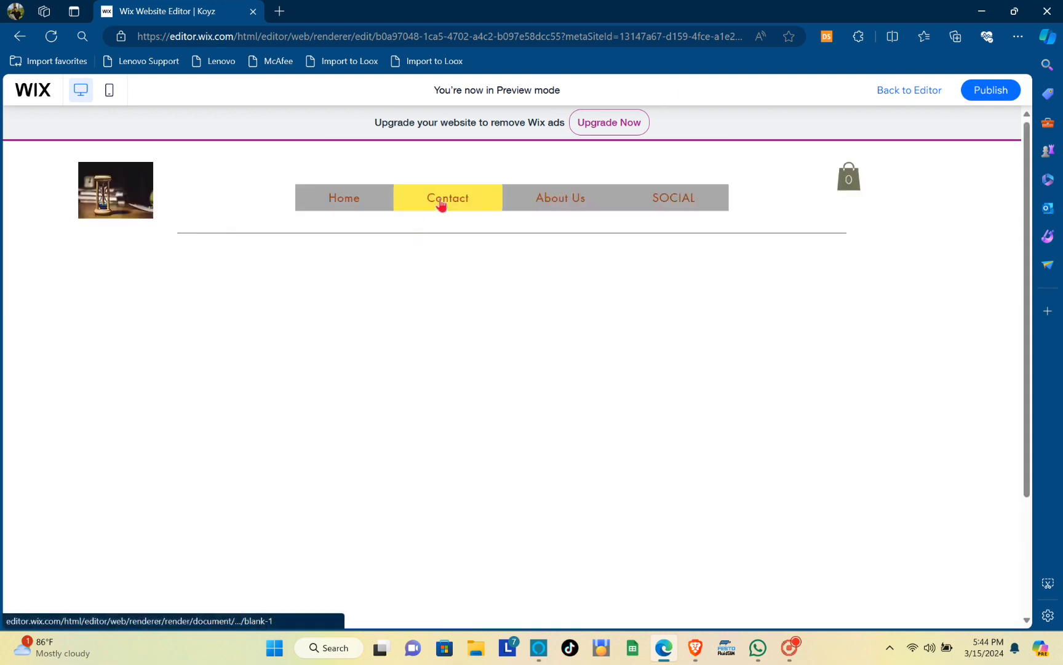
left_click(566, 205)
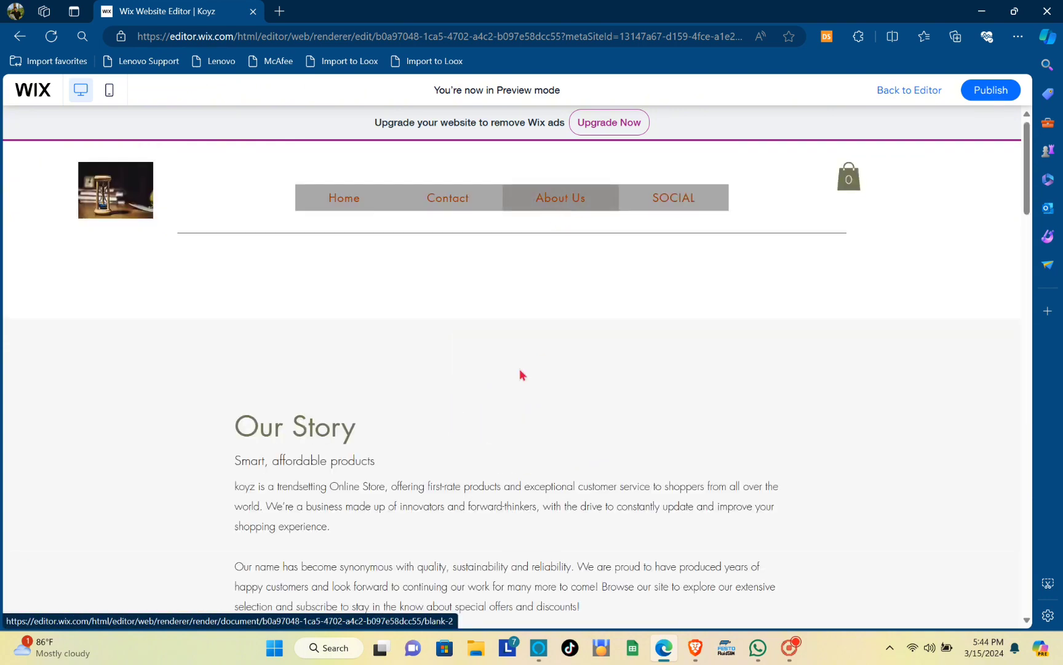
left_click(674, 203)
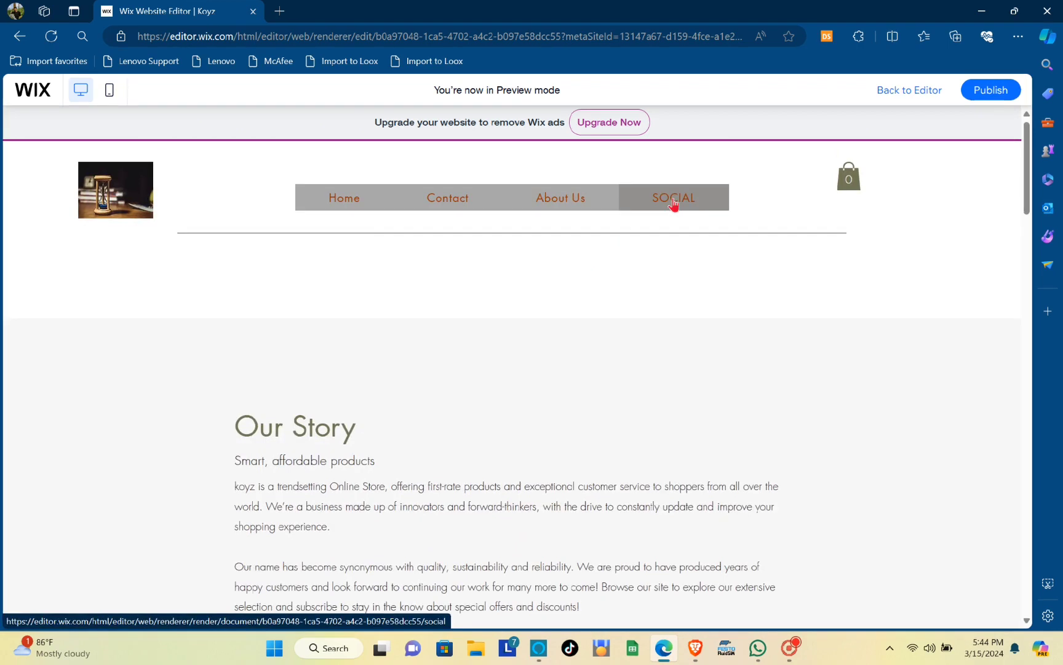
left_click(371, 197)
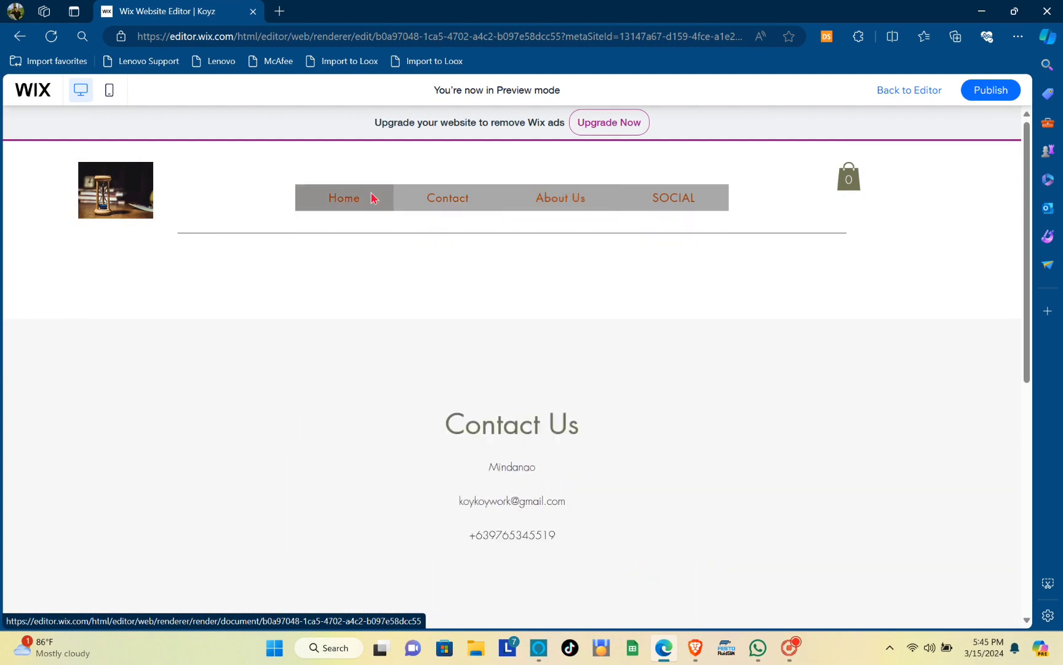